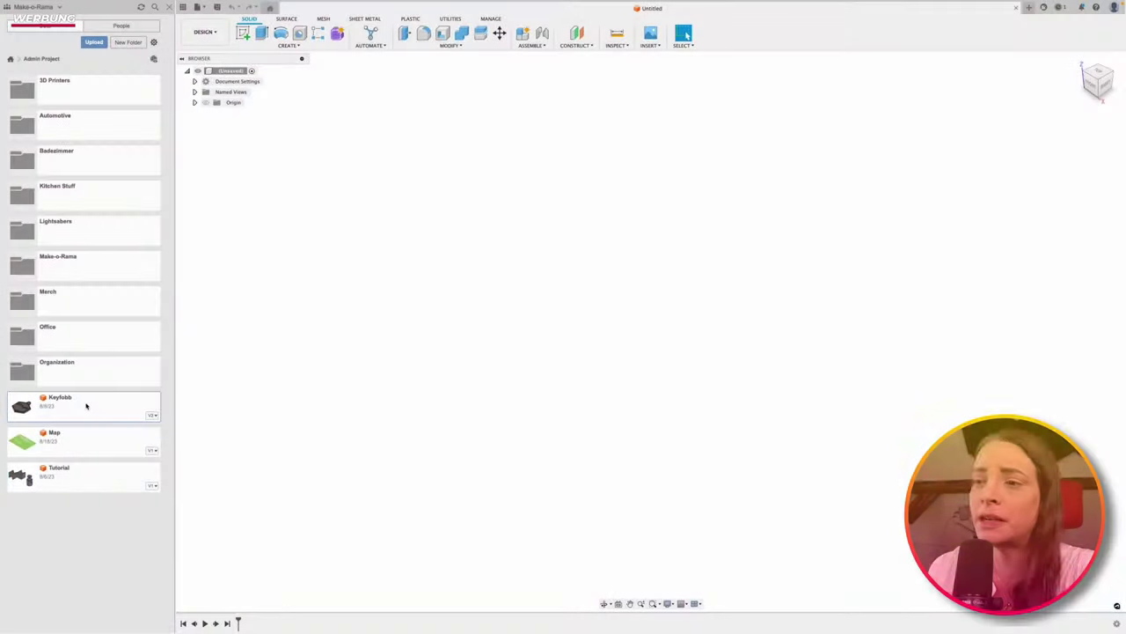
# Step: Open the Keyfobb design, orbit to a top view, and expand Bodies to show the Keyfobb body
pyautogui.doubleClick(86, 406)
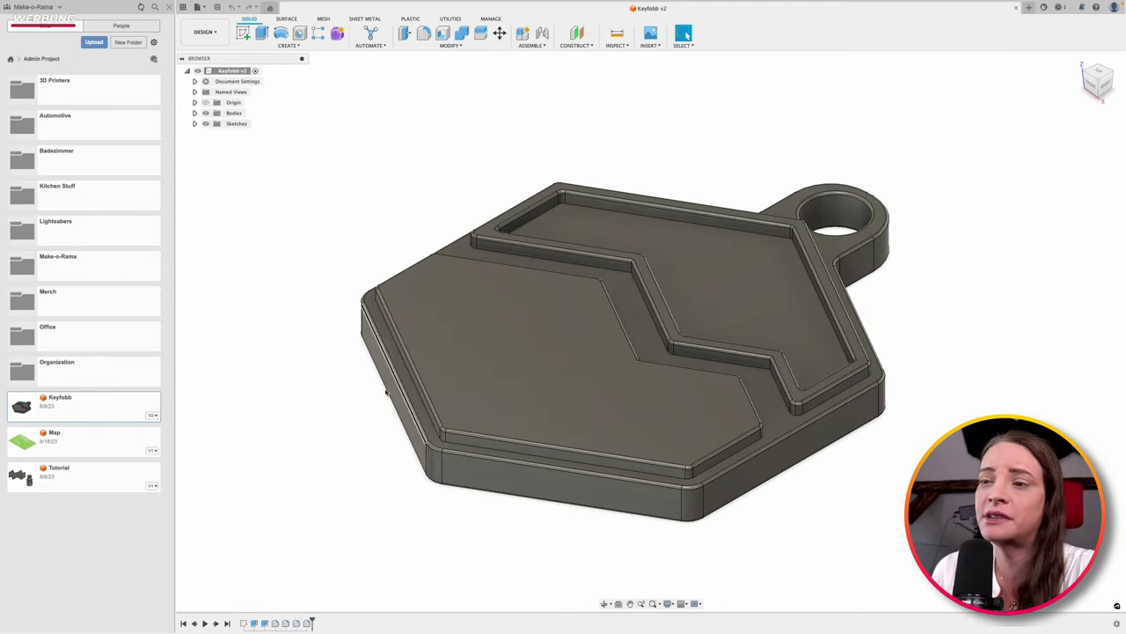
pyautogui.scroll(-2, 388, 390)
pyautogui.scroll(-3, 413, 404)
pyautogui.scroll(-2, 449, 431)
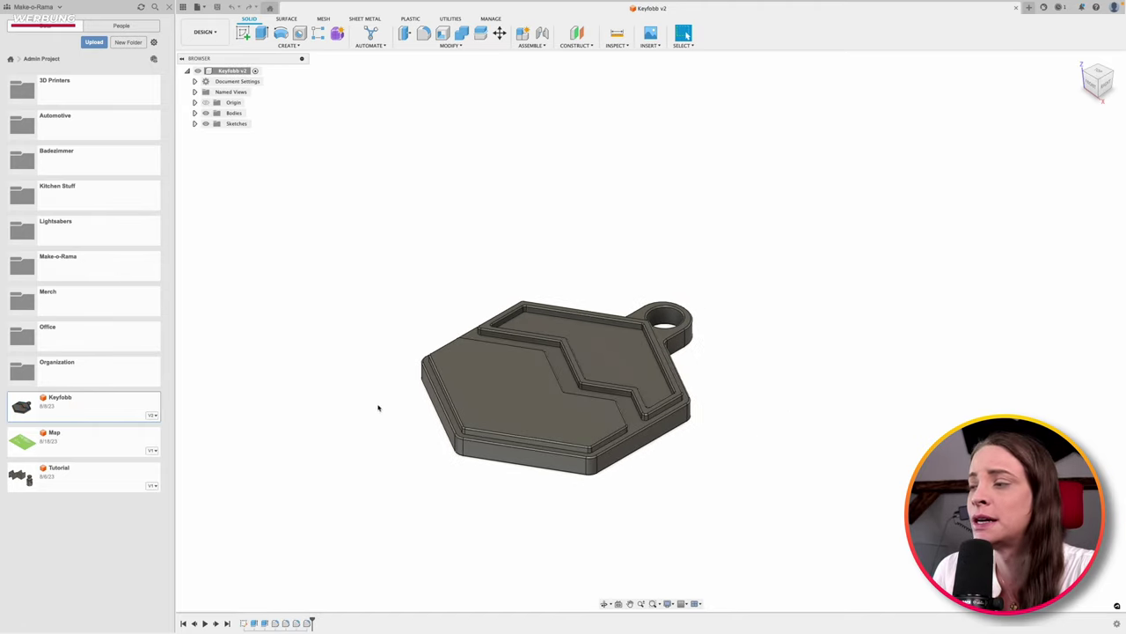
pyautogui.moveTo(352, 372)
pyautogui.keyDown('shift'); pyautogui.mouseDown(button='middle')
pyautogui.moveTo(377, 415)
pyautogui.moveTo(409, 404)
pyautogui.moveTo(392, 309)
pyautogui.moveTo(417, 382)
pyautogui.mouseUp(button='middle'); pyautogui.keyUp('shift')
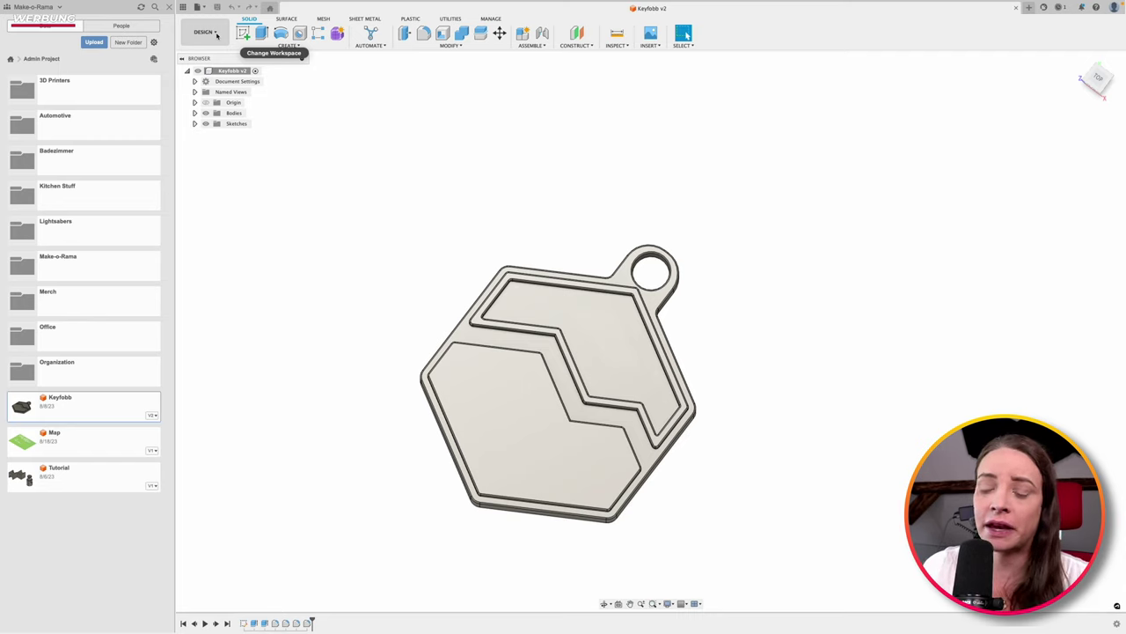
pyautogui.click(195, 114)
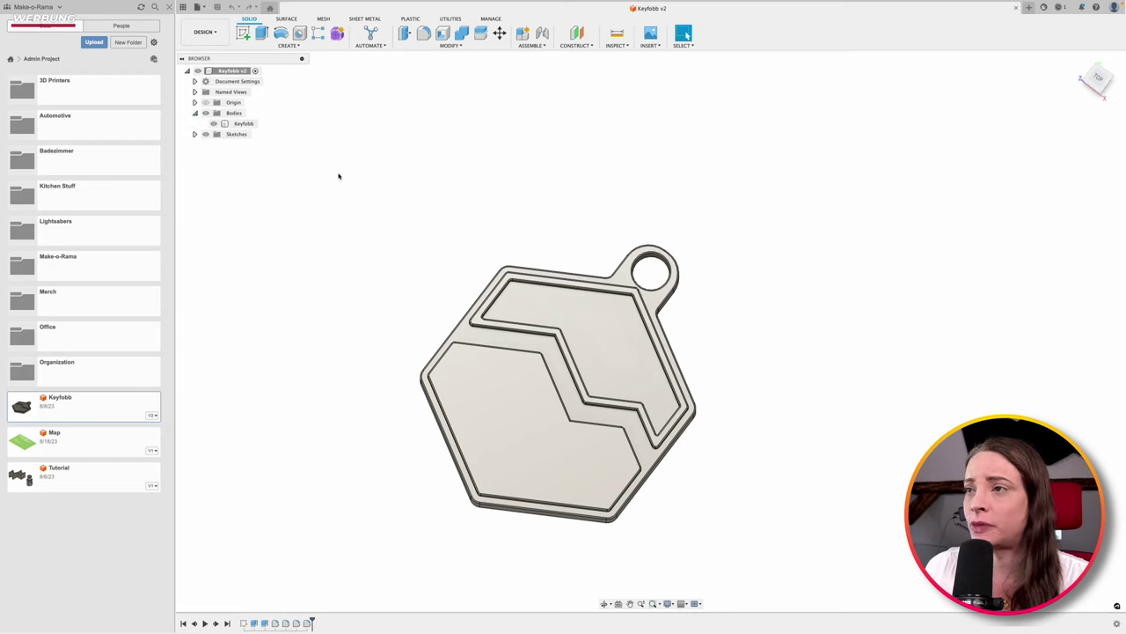
# Step: Start a Save As Mesh export of the Keyfobb body in STL (Binary) format with refinement options shown
pyautogui.rightClick(242, 123)
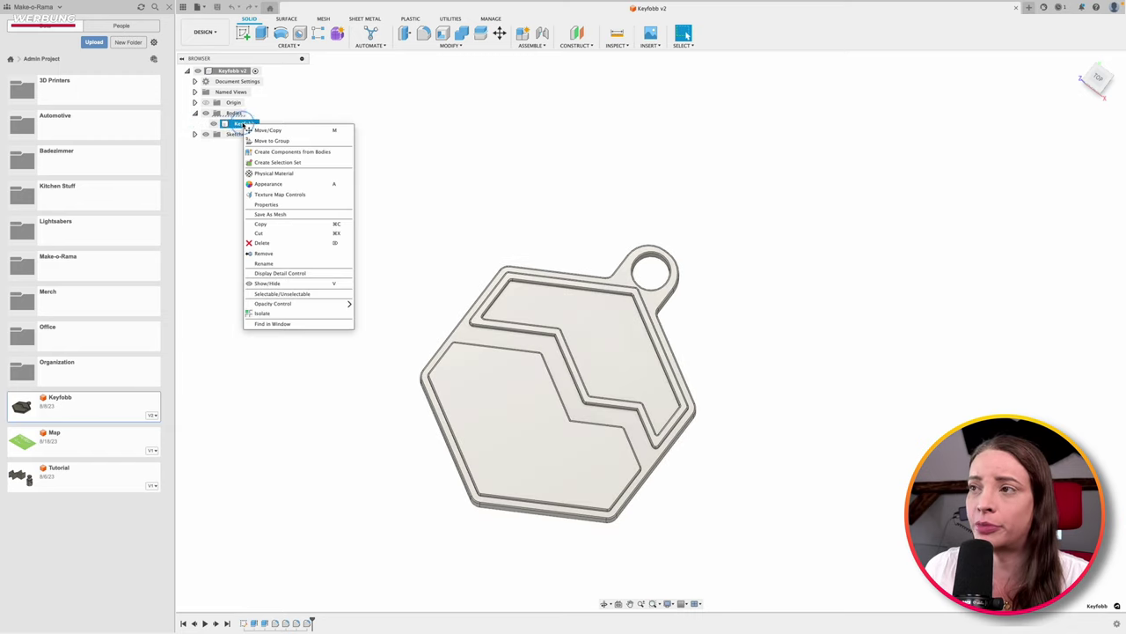
pyautogui.click(286, 215)
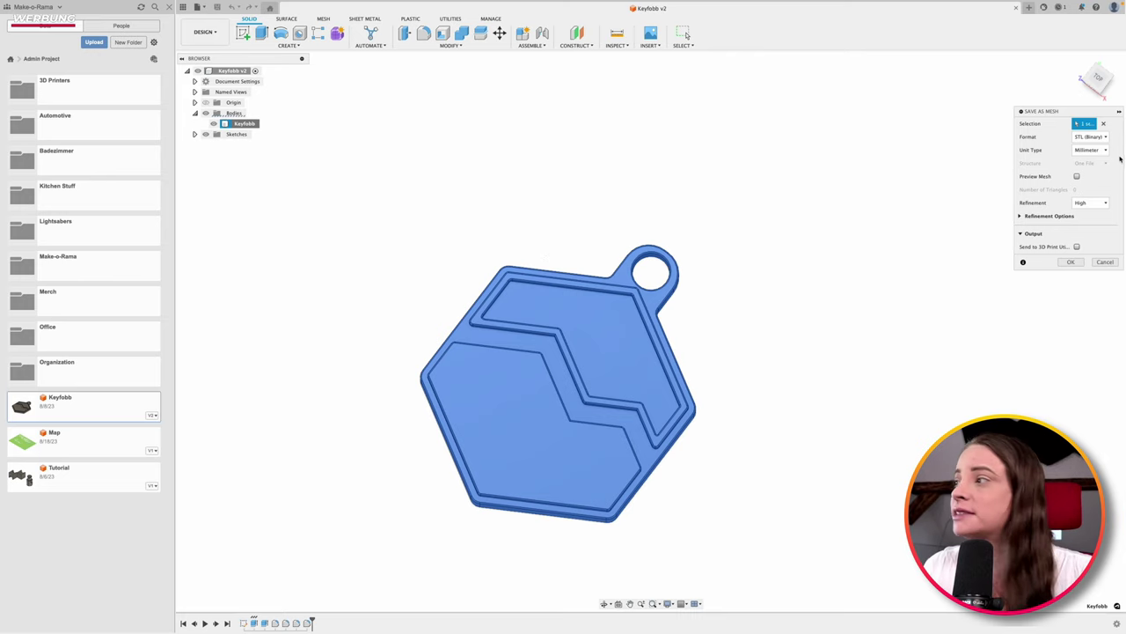
pyautogui.click(1091, 136)
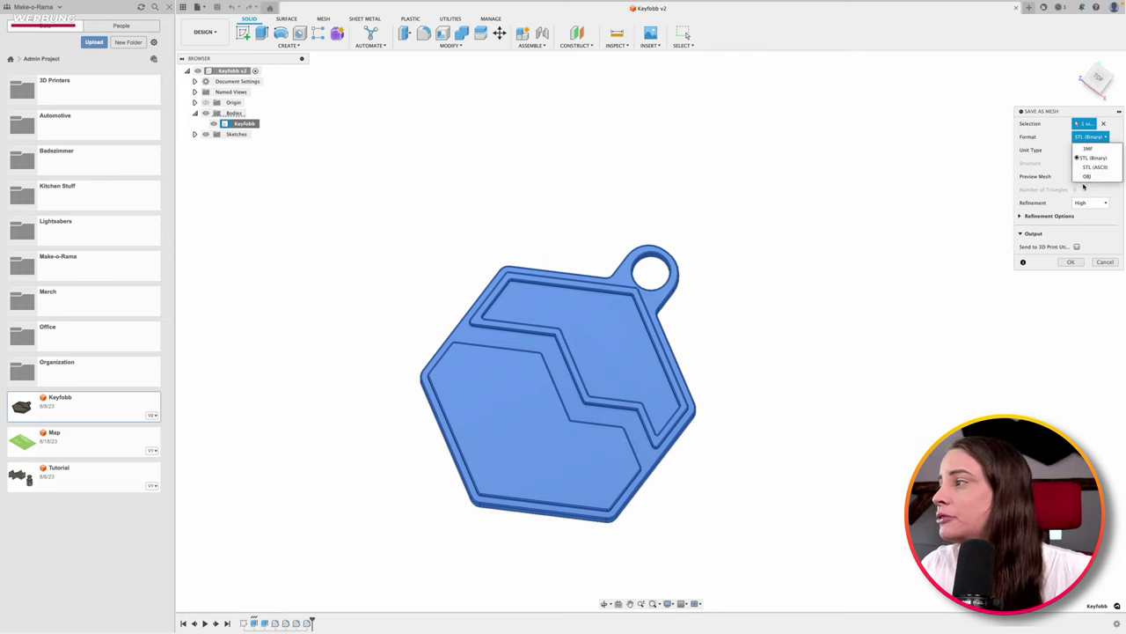
pyautogui.click(990, 217)
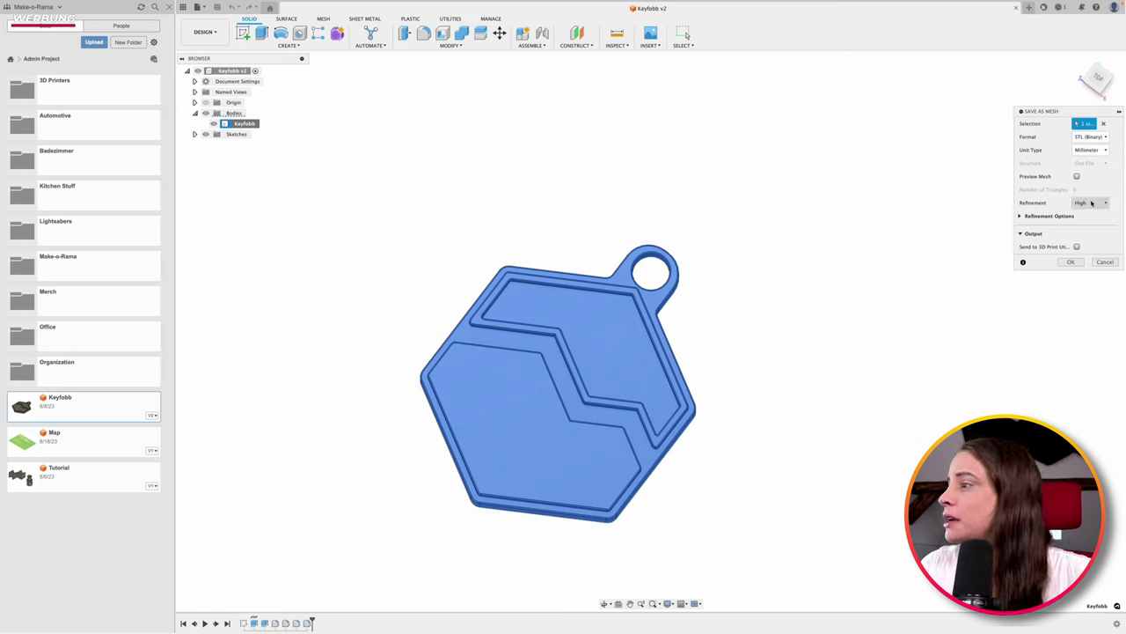
pyautogui.click(1023, 216)
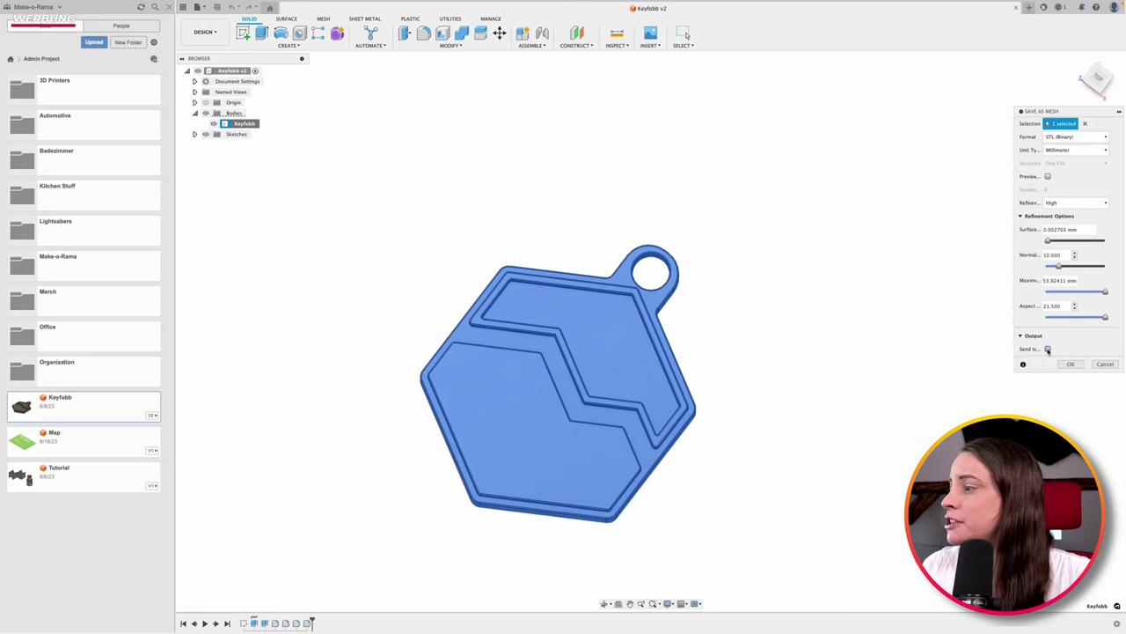
# Step: Enable Send to Print Utility with OrcaSlicer as the receiving application
pyautogui.click(1047, 349)
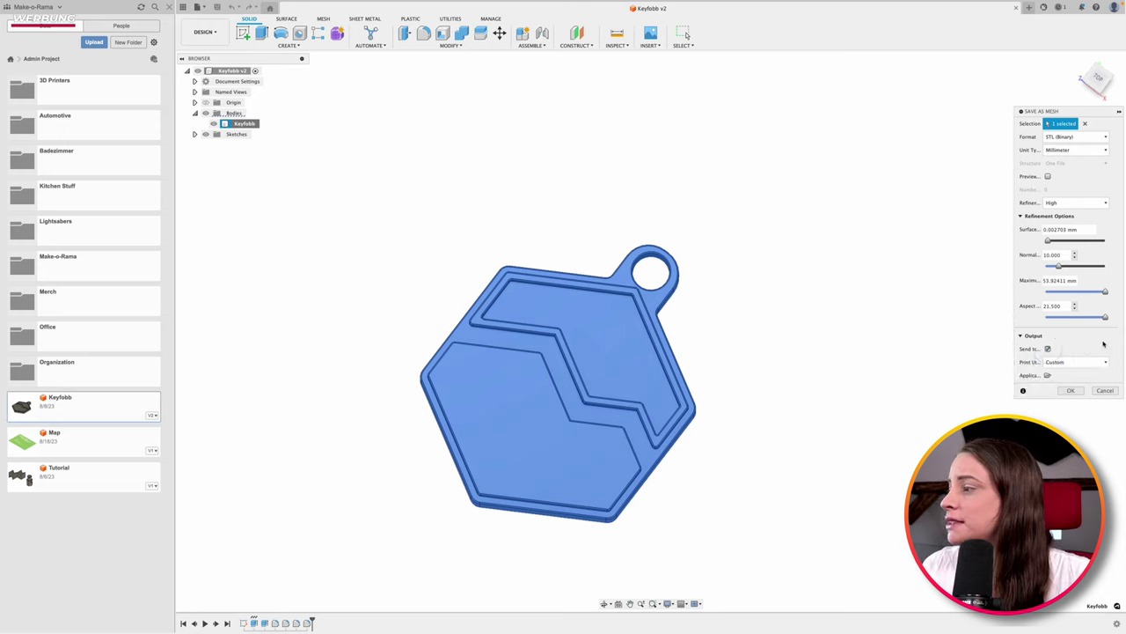
pyautogui.click(1047, 375)
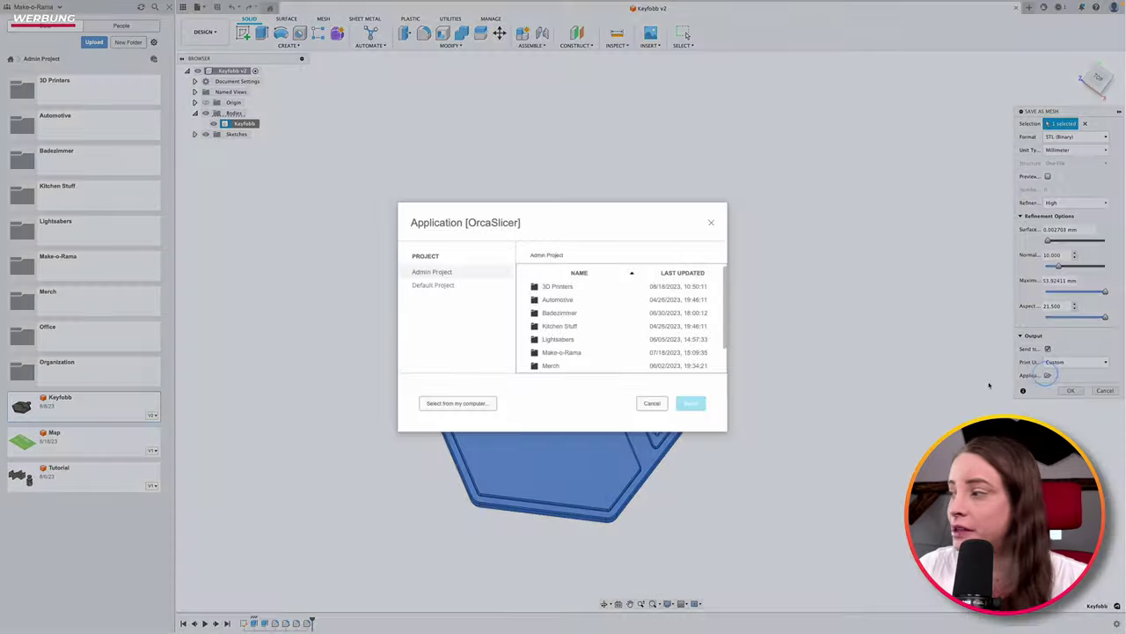
pyautogui.click(482, 403)
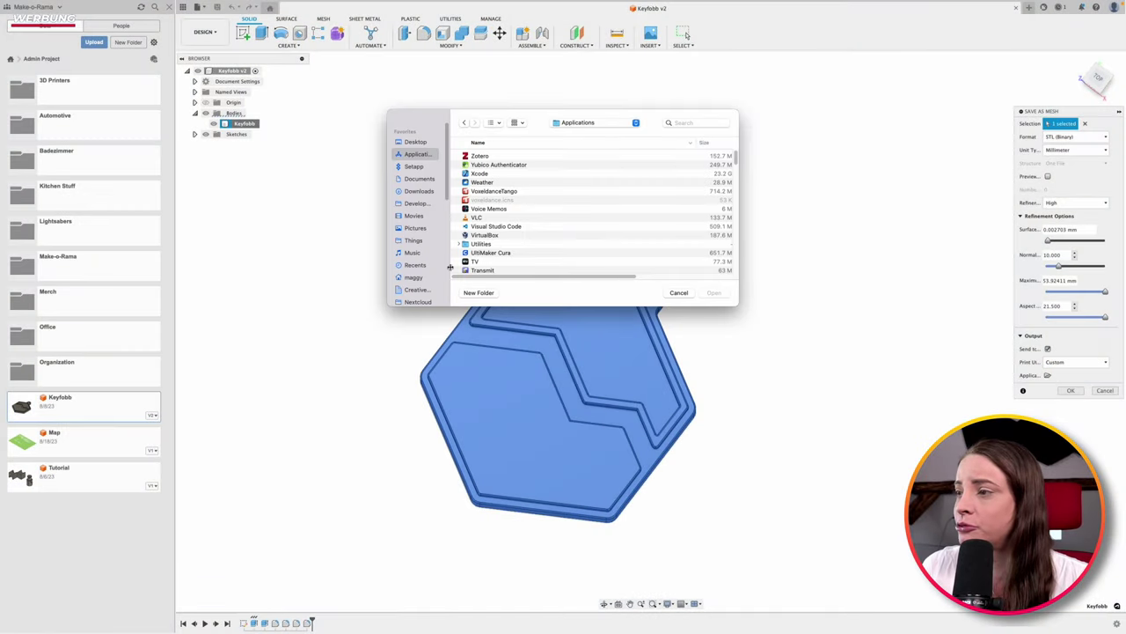
pyautogui.click(522, 144)
pyautogui.scroll(-5, 532, 194)
pyautogui.scroll(-5, 537, 221)
pyautogui.scroll(-5, 538, 221)
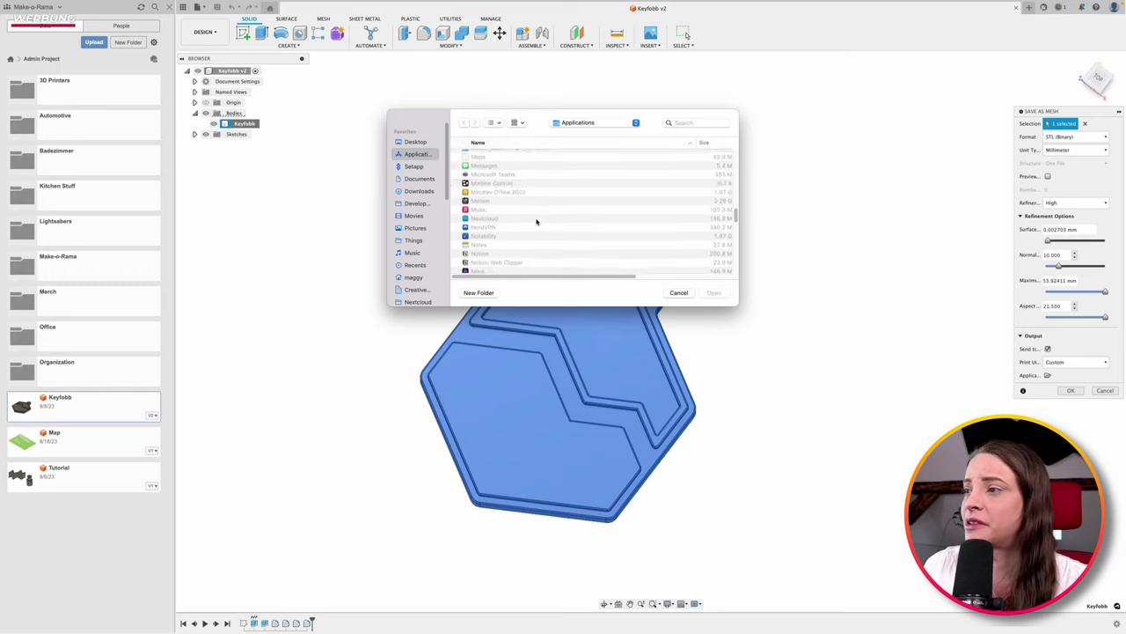
pyautogui.scroll(-5, 535, 221)
pyautogui.click(491, 222)
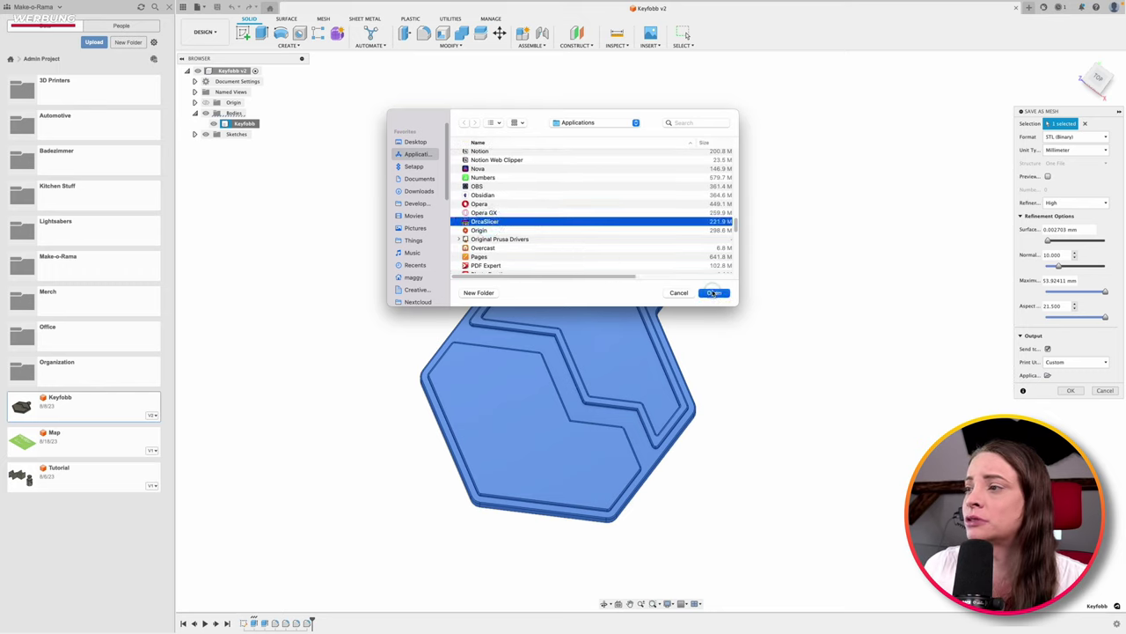
pyautogui.click(713, 292)
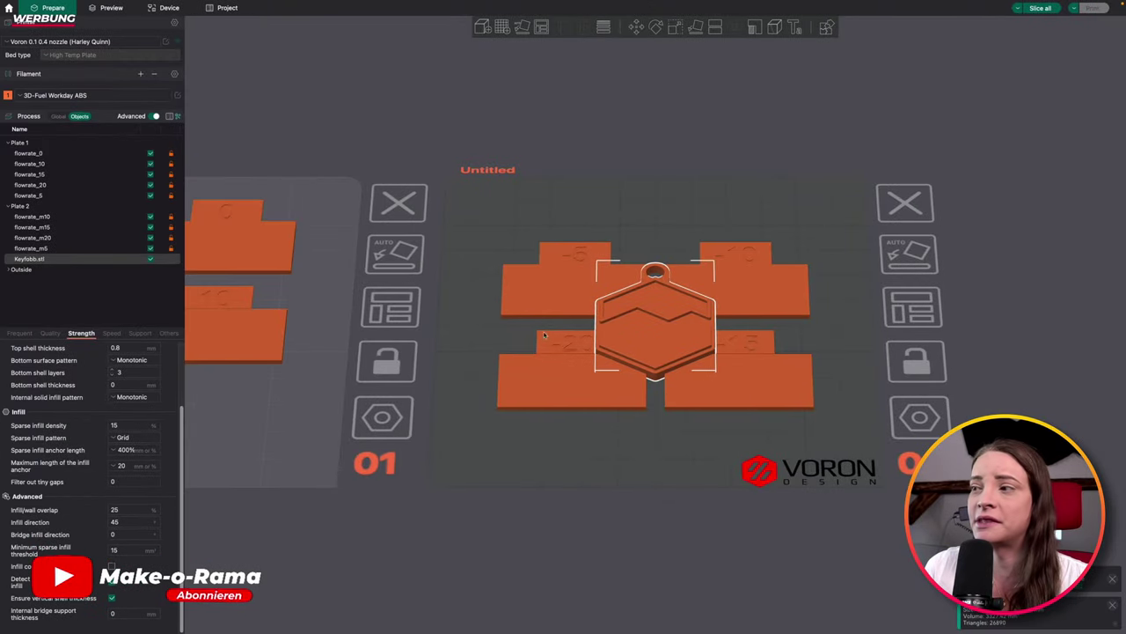
# Step: Delete the four flowrate_m test blocks from plate 2, then switch back to Fusion 360
pyautogui.click(543, 386)
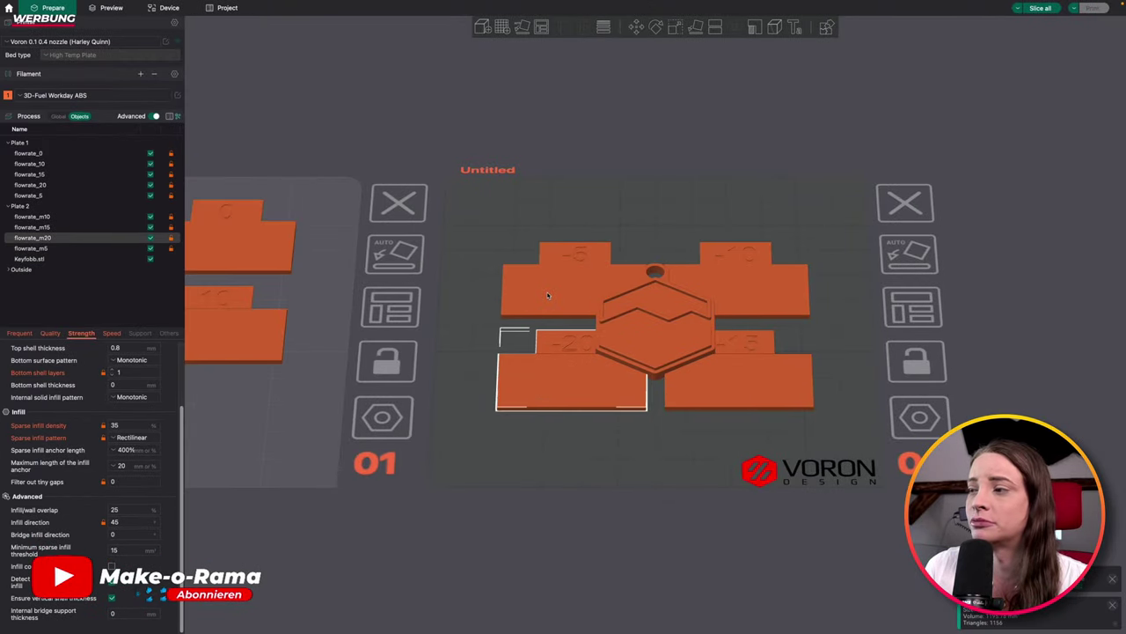
pyautogui.click(548, 295)
pyautogui.keyDown('shift'); pyautogui.click(572, 379); pyautogui.keyUp('shift')
pyautogui.keyDown('shift'); pyautogui.click(739, 378); pyautogui.keyUp('shift')
pyautogui.keyDown('shift'); pyautogui.click(753, 289); pyautogui.keyUp('shift')
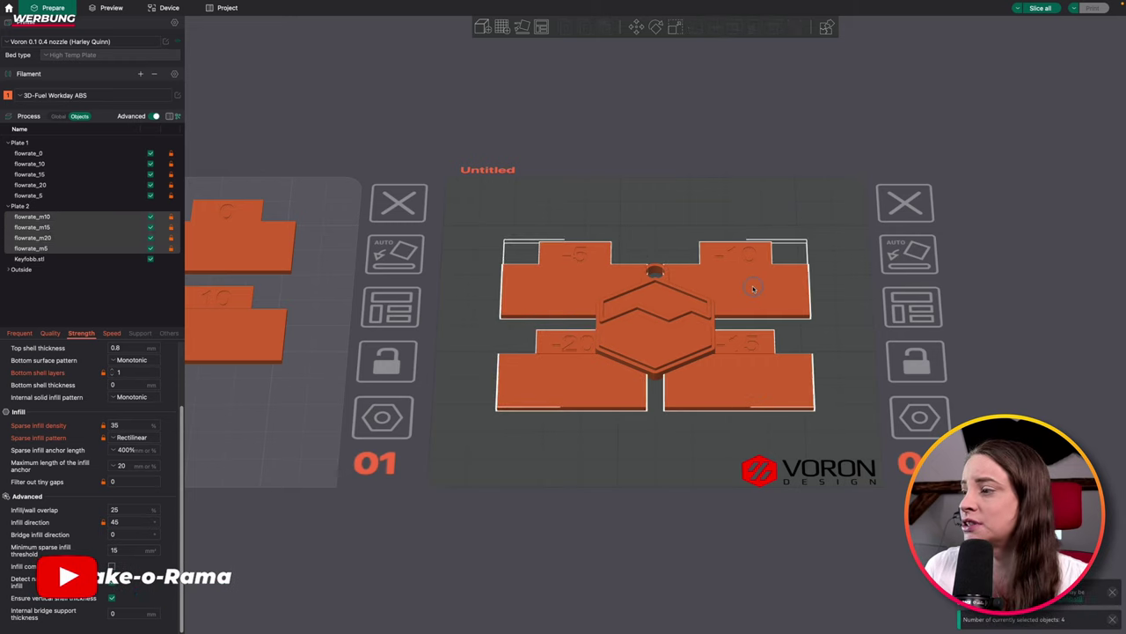
pyautogui.press('Delete')
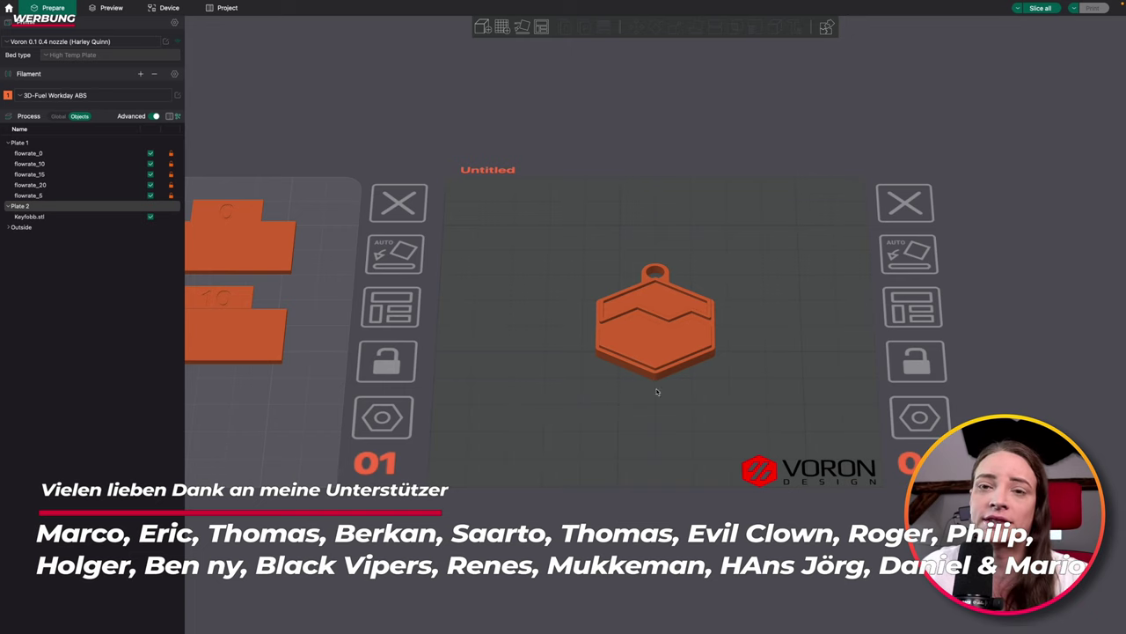
pyautogui.moveTo(739, 355); pyautogui.dragTo(747, 333)
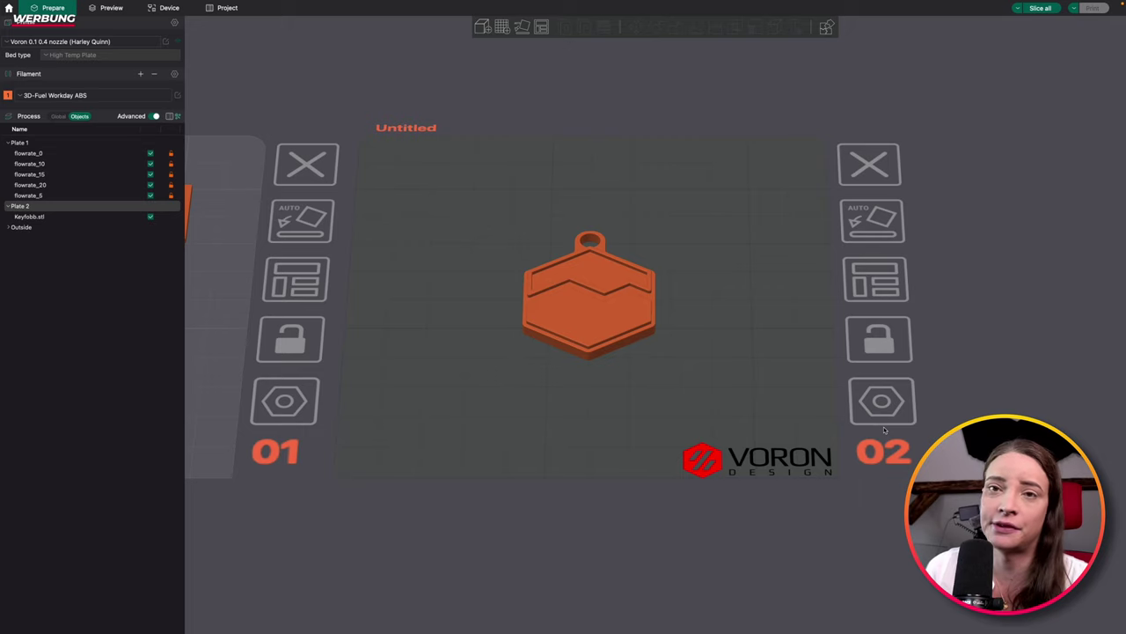
pyautogui.press('super+Tab')
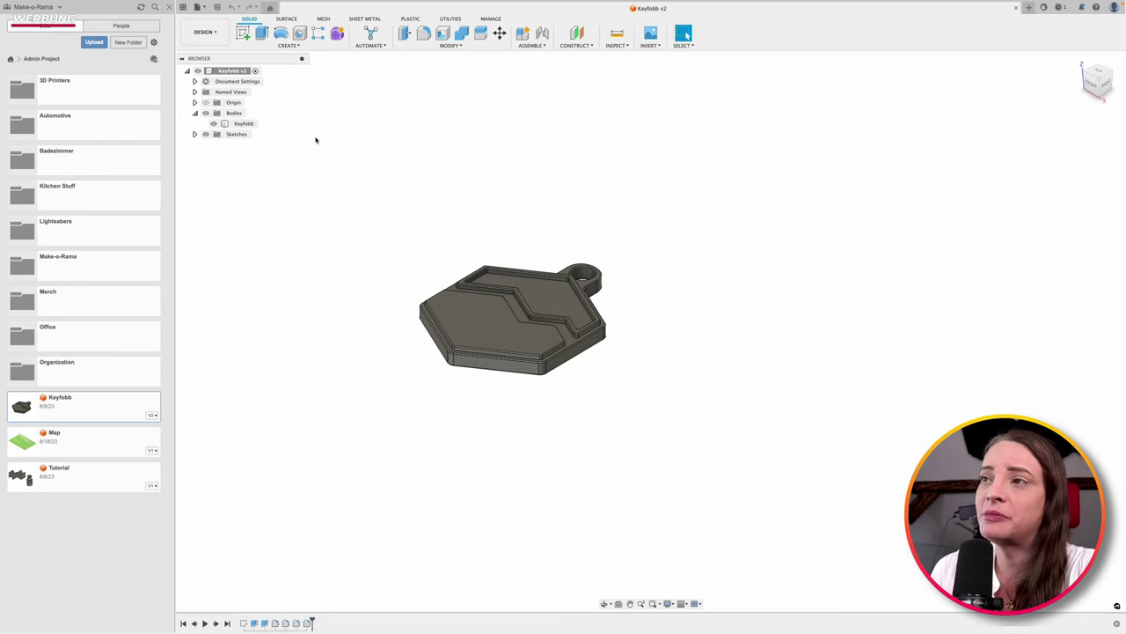
# Step: Switch the Keyfobb design to the MANUFACTURE workspace and orbit to a low side view
pyautogui.click(218, 35)
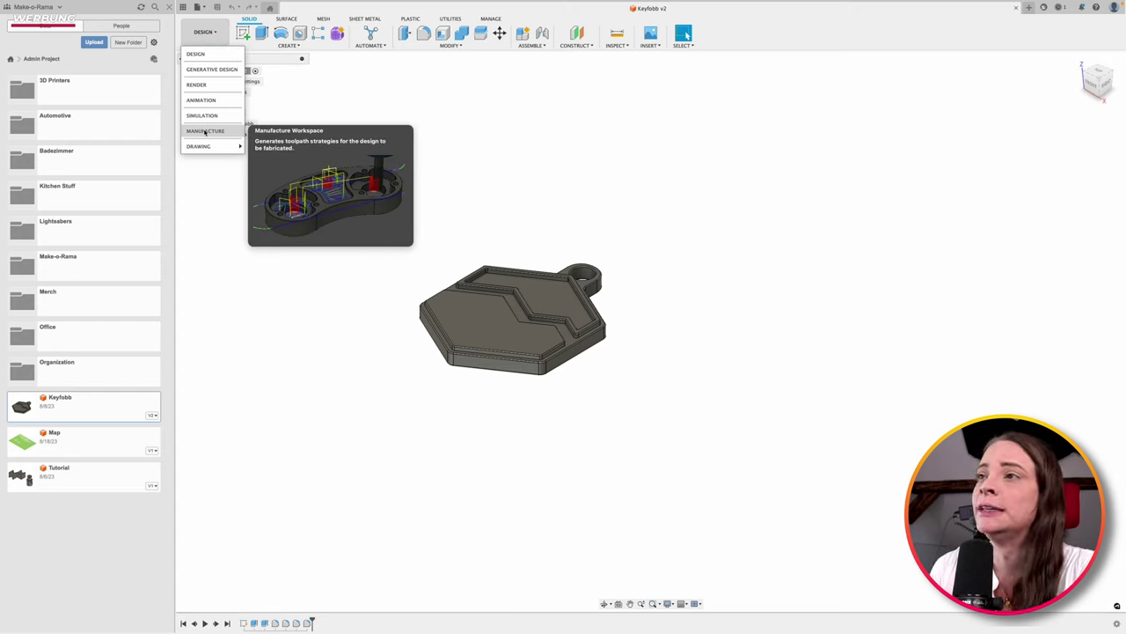
pyautogui.click(206, 132)
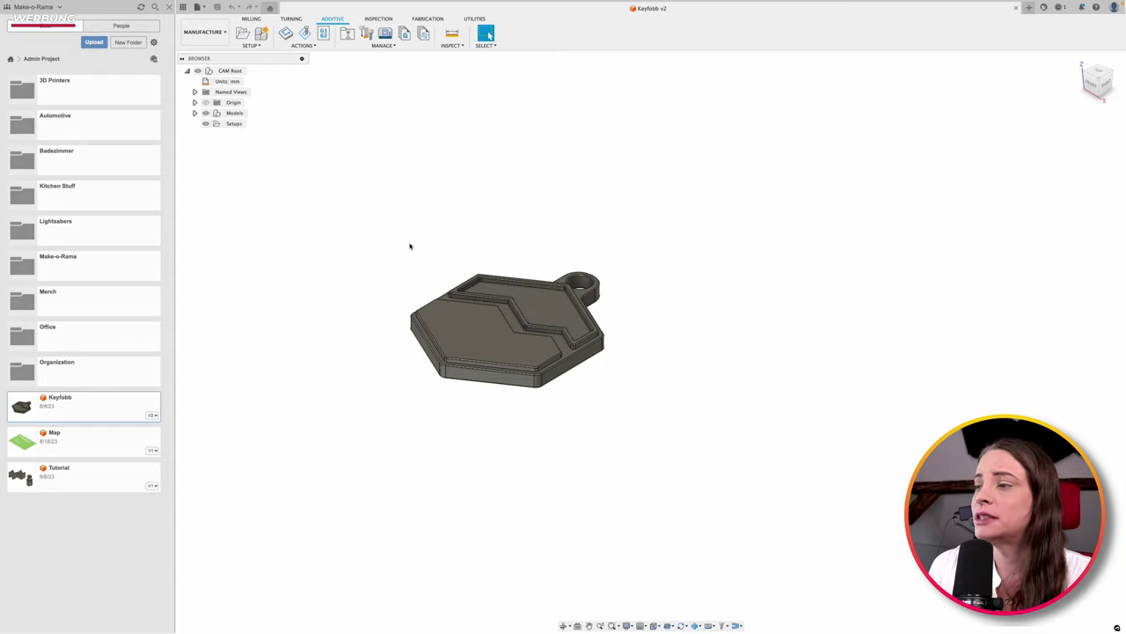
pyautogui.scroll(-2, 384, 268)
pyautogui.moveTo(363, 282)
pyautogui.keyDown('shift'); pyautogui.mouseDown(button='middle')
pyautogui.moveTo(397, 279)
pyautogui.moveTo(382, 244)
pyautogui.moveTo(387, 269)
pyautogui.moveTo(468, 261)
pyautogui.moveTo(410, 282)
pyautogui.moveTo(395, 320)
pyautogui.moveTo(485, 317)
pyautogui.moveTo(298, 167)
pyautogui.mouseUp(button='middle'); pyautogui.keyUp('shift')
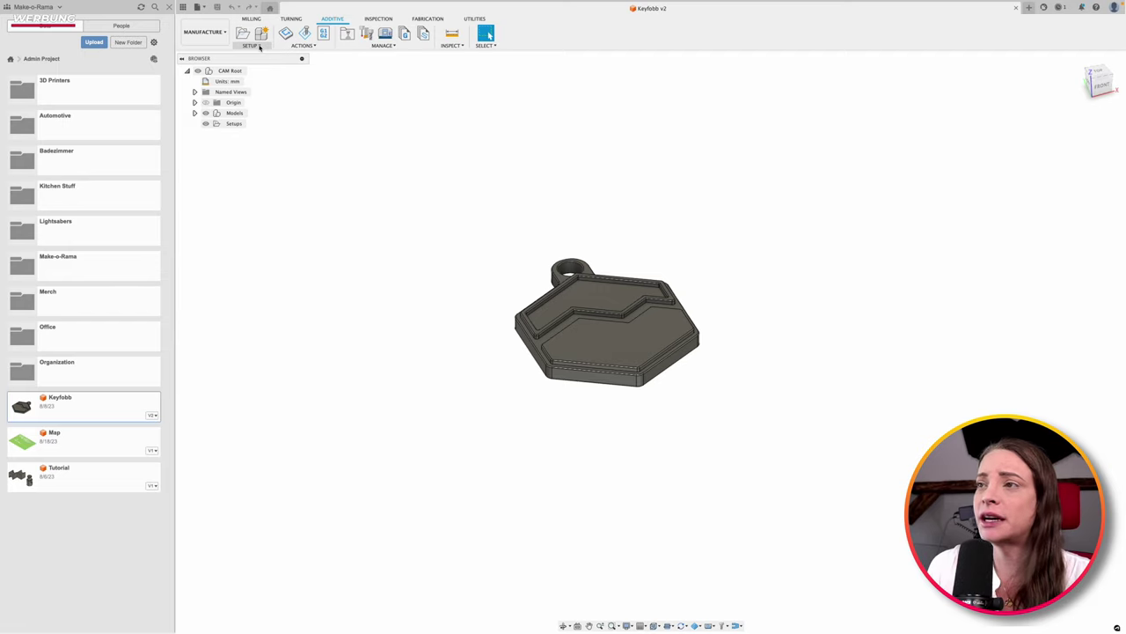
pyautogui.click(259, 46)
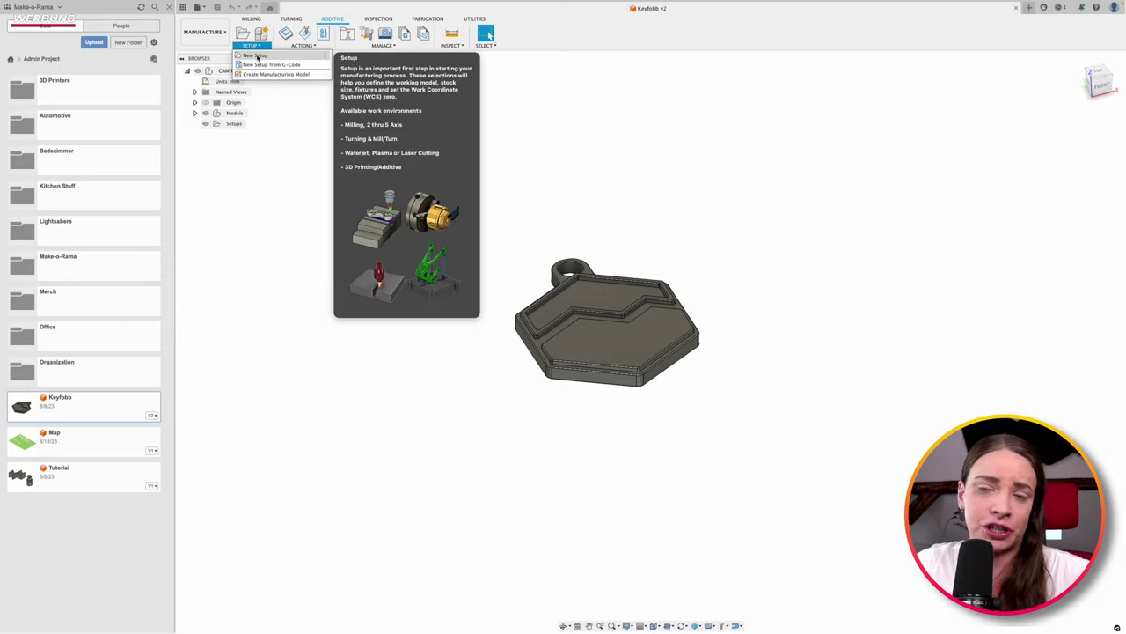
# Step: Start a new setup and check Local, Linked and My machines in the Machine Library
pyautogui.click(257, 57)
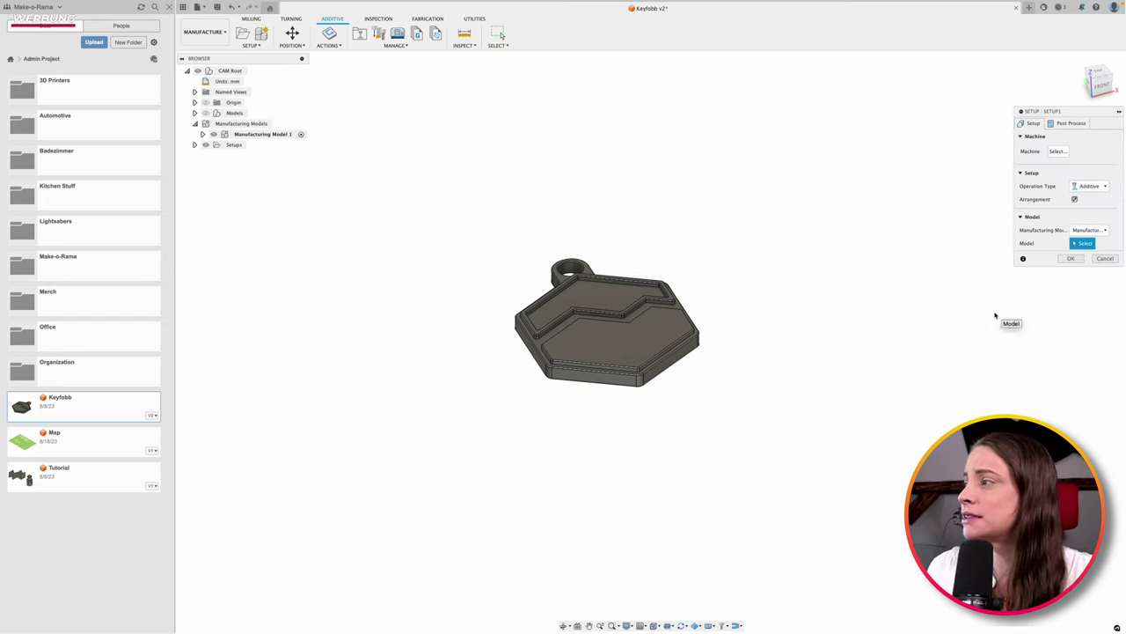
pyautogui.moveTo(1086, 111); pyautogui.dragTo(891, 204)
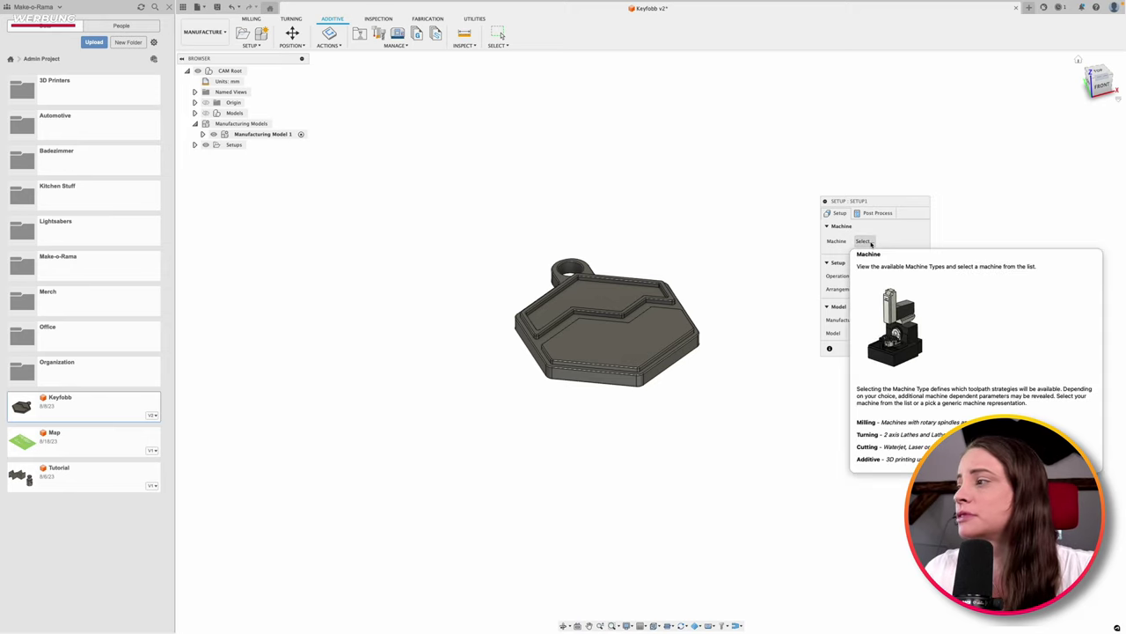
pyautogui.click(863, 241)
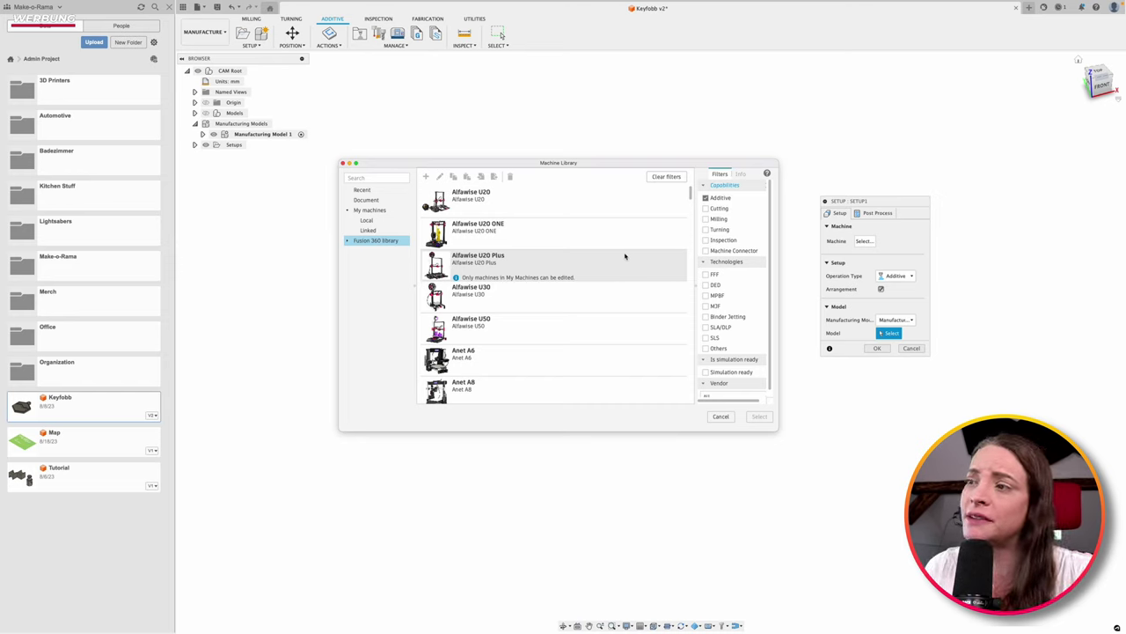
pyautogui.click(369, 242)
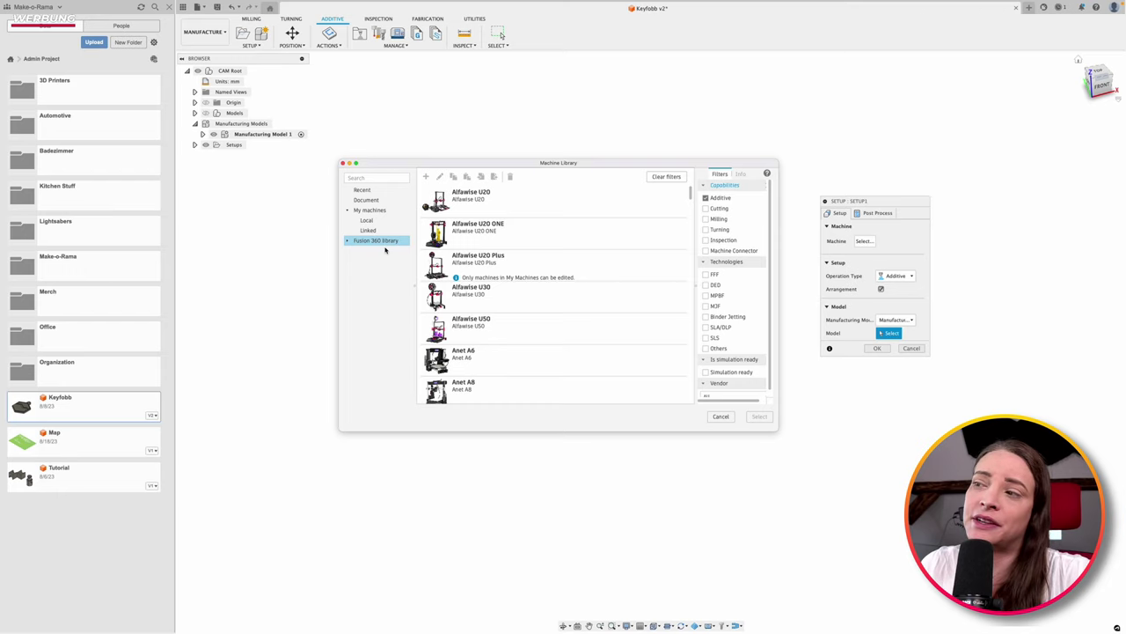
pyautogui.click(367, 221)
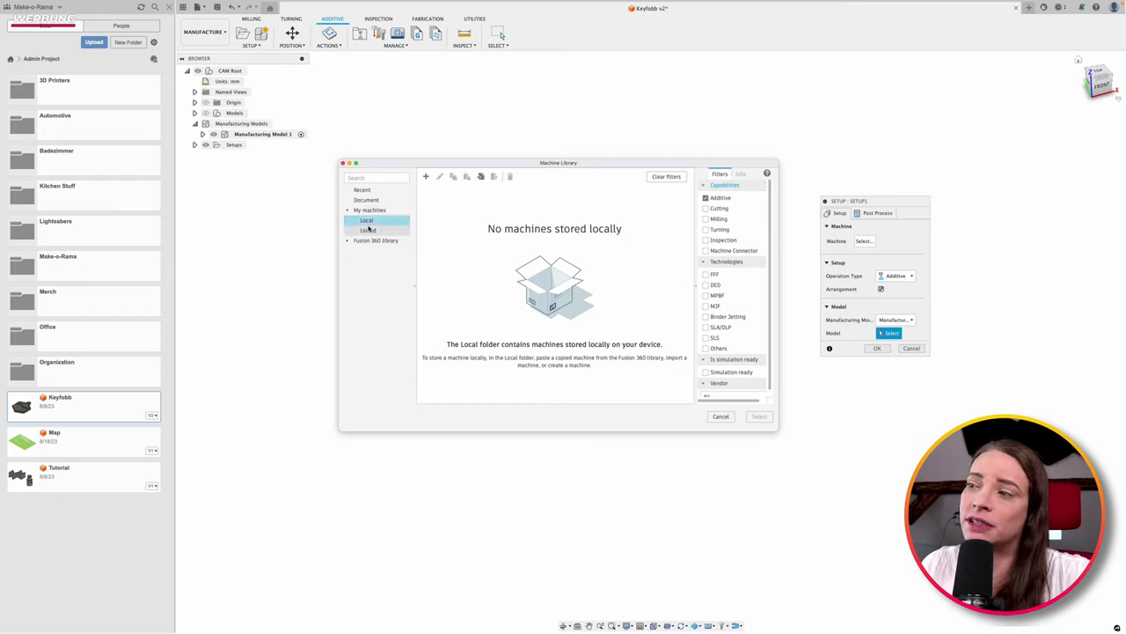
pyautogui.click(369, 231)
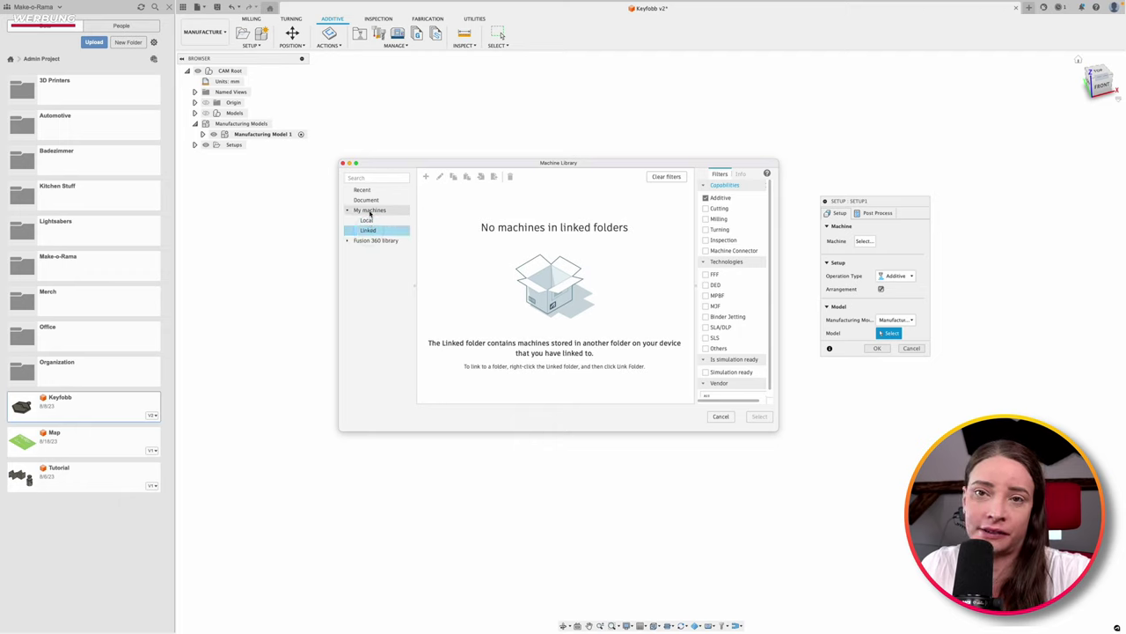
pyautogui.click(370, 212)
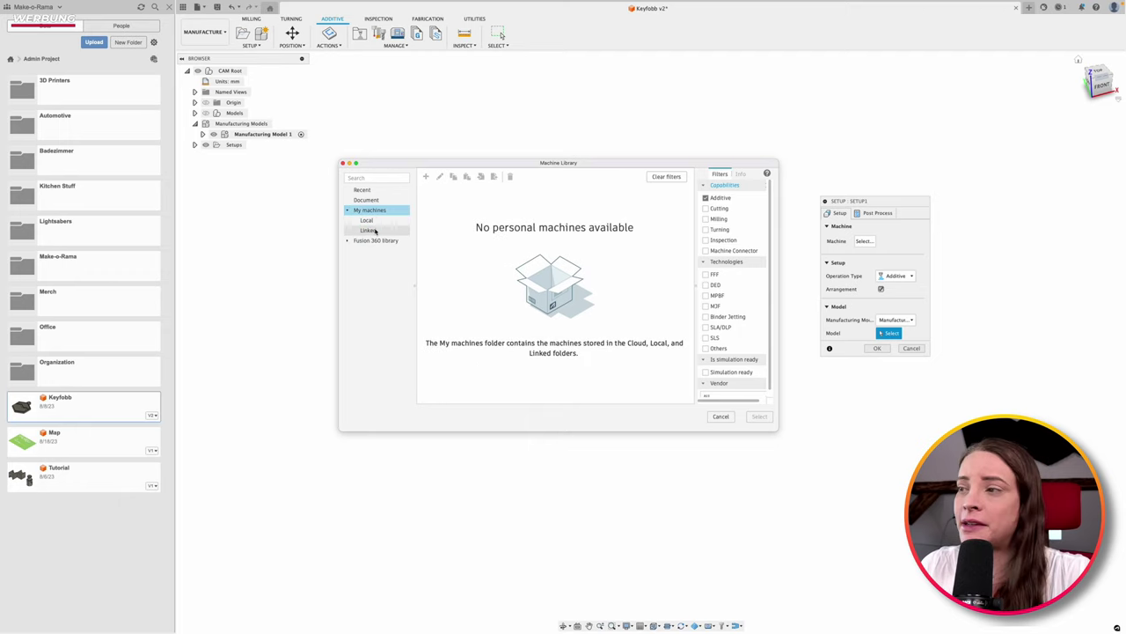
# Step: Browse the Fusion 360 library's additive printers and select the Prusa Mini
pyautogui.click(380, 241)
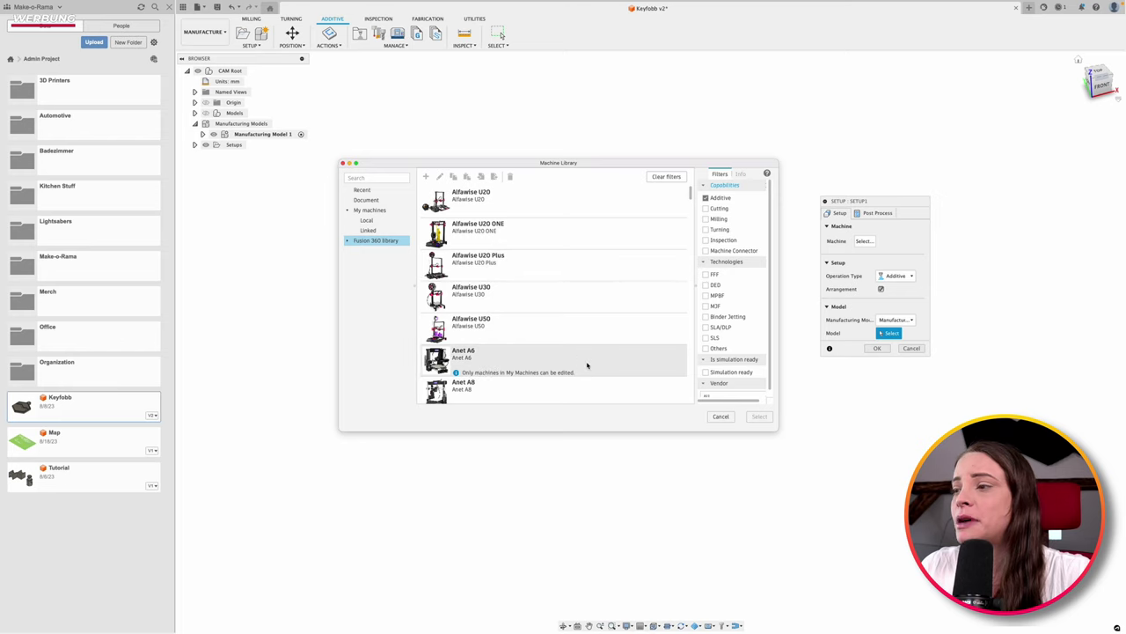
pyautogui.scroll(-3, 588, 363)
pyautogui.scroll(-2, 630, 377)
pyautogui.scroll(-3, 630, 376)
pyautogui.scroll(-3, 630, 376)
pyautogui.scroll(-3, 630, 377)
pyautogui.scroll(-3, 630, 376)
pyautogui.scroll(-2, 630, 377)
pyautogui.scroll(-2, 630, 377)
pyautogui.scroll(-3, 630, 377)
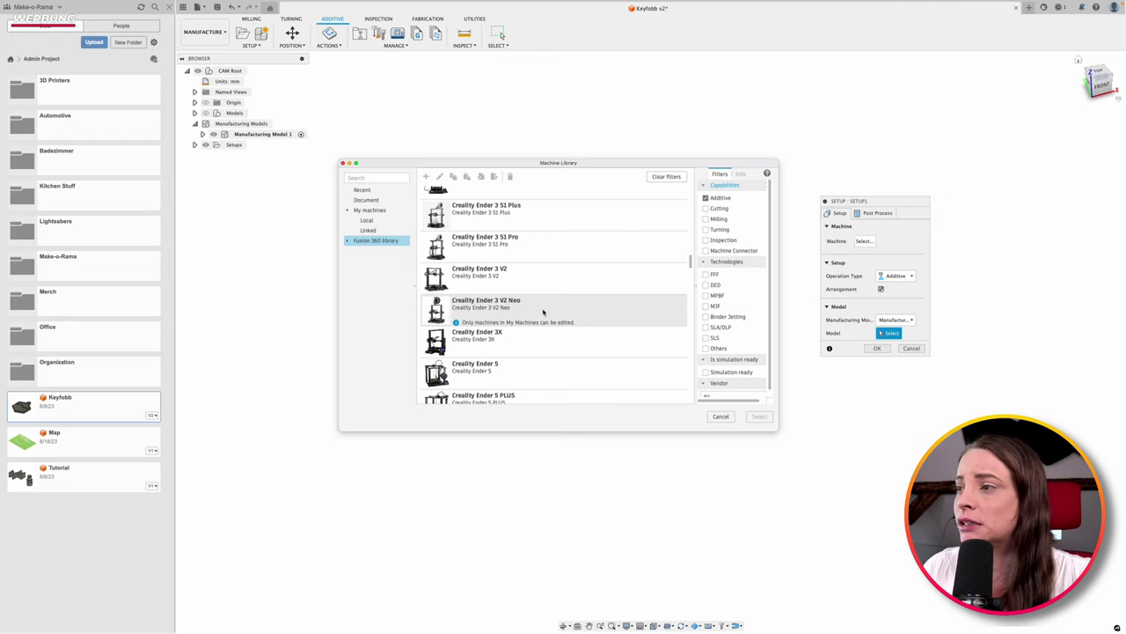
pyautogui.scroll(5, 541, 312)
pyautogui.scroll(5, 542, 312)
pyautogui.scroll(5, 541, 312)
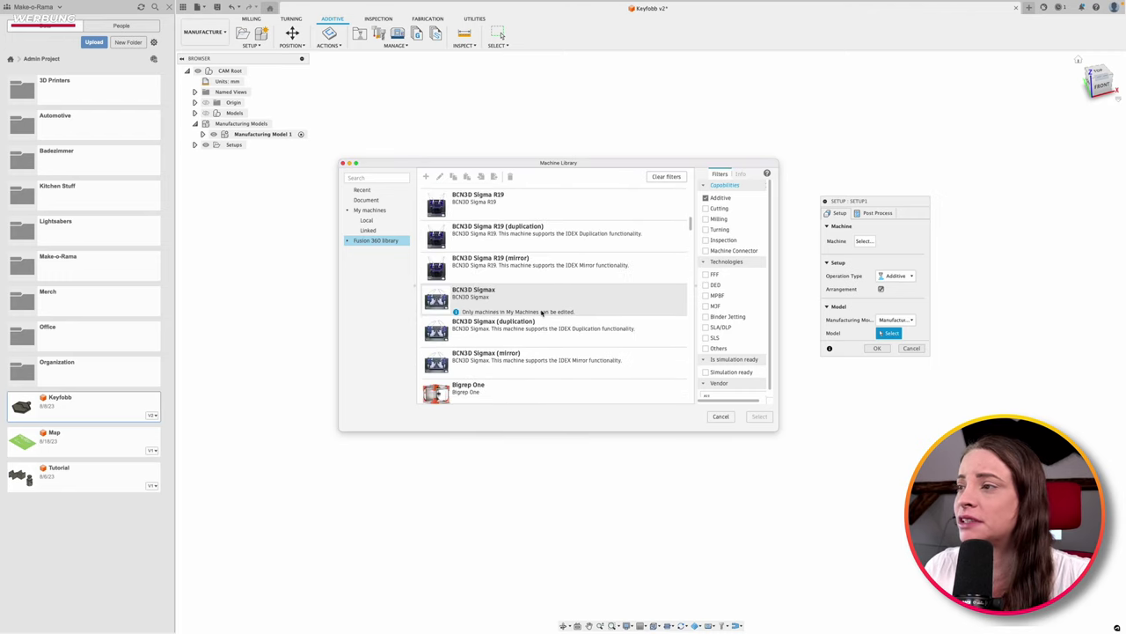
pyautogui.scroll(5, 508, 252)
pyautogui.scroll(5, 509, 252)
pyautogui.scroll(5, 502, 282)
pyautogui.scroll(3, 501, 313)
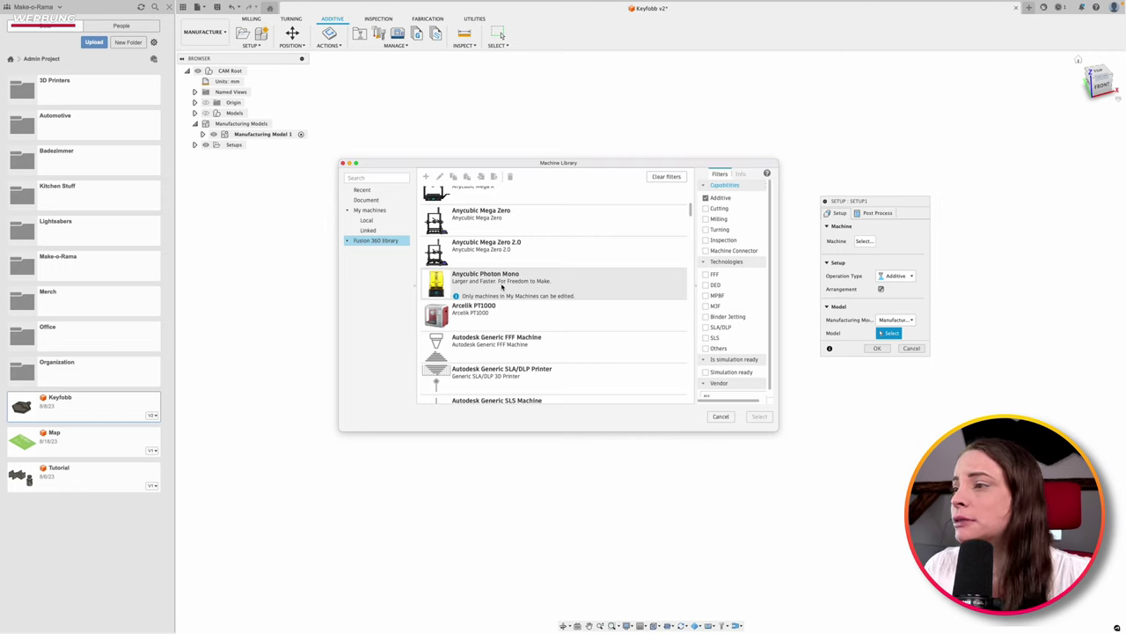
pyautogui.scroll(5, 543, 277)
pyautogui.scroll(2, 478, 268)
pyautogui.scroll(3, 528, 274)
pyautogui.scroll(3, 545, 276)
pyautogui.scroll(2, 493, 299)
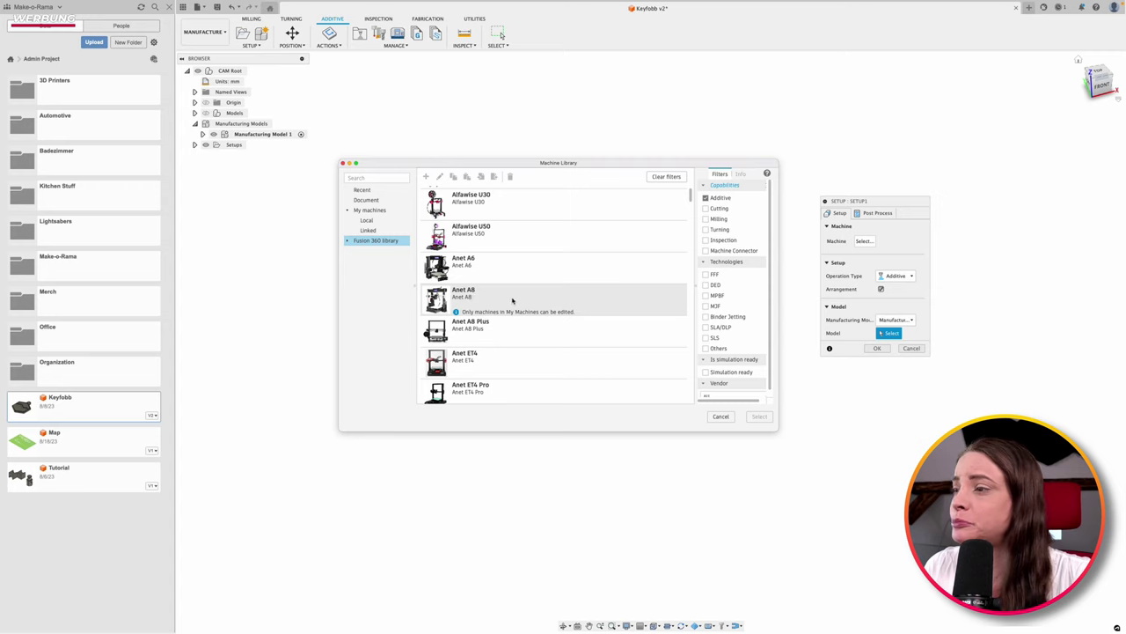
pyautogui.scroll(-3, 538, 317)
pyautogui.scroll(-3, 539, 320)
pyautogui.scroll(-3, 539, 321)
pyautogui.scroll(-3, 540, 323)
pyautogui.scroll(-3, 540, 323)
pyautogui.scroll(-3, 541, 322)
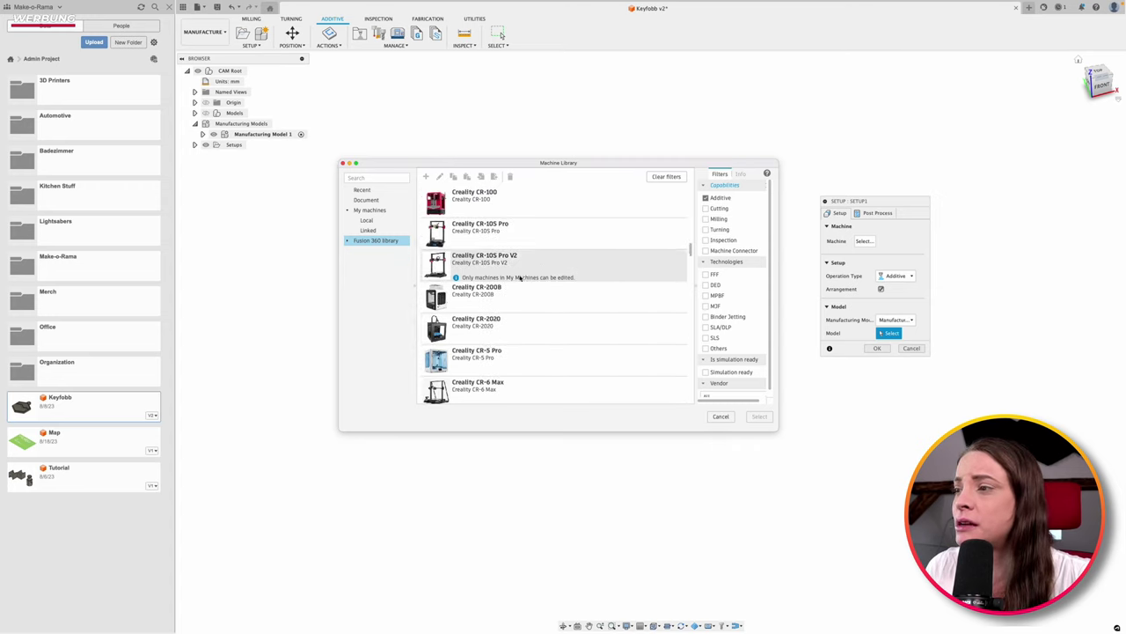
pyautogui.scroll(-2, 532, 326)
pyautogui.scroll(-2, 531, 328)
pyautogui.scroll(-3, 530, 329)
pyautogui.scroll(-3, 532, 331)
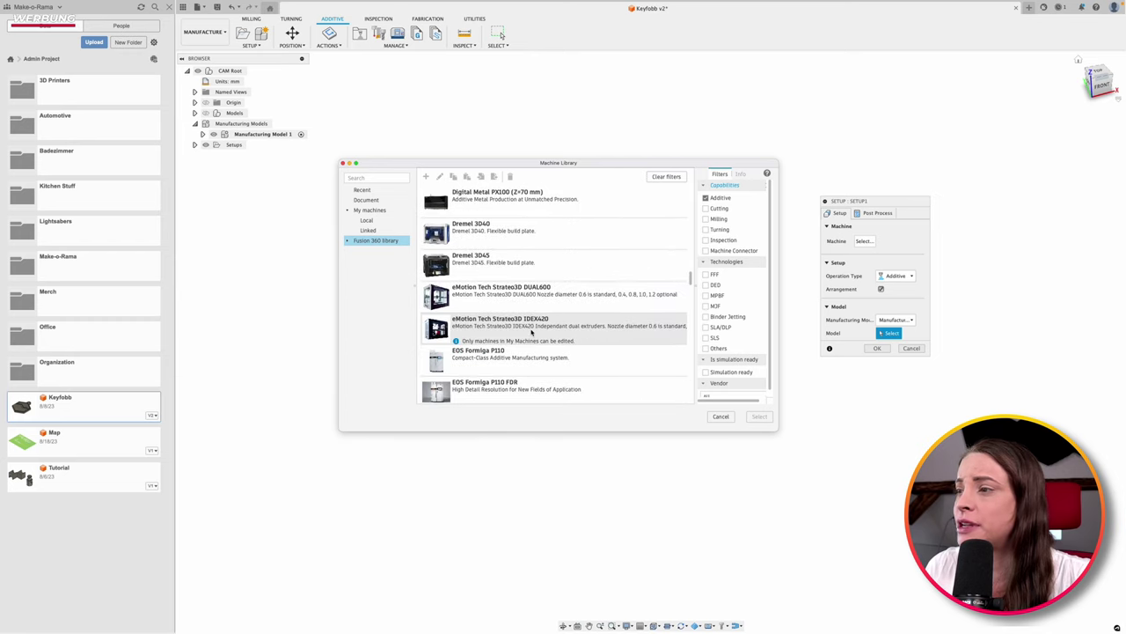
pyautogui.scroll(-3, 531, 333)
pyautogui.scroll(3, 529, 330)
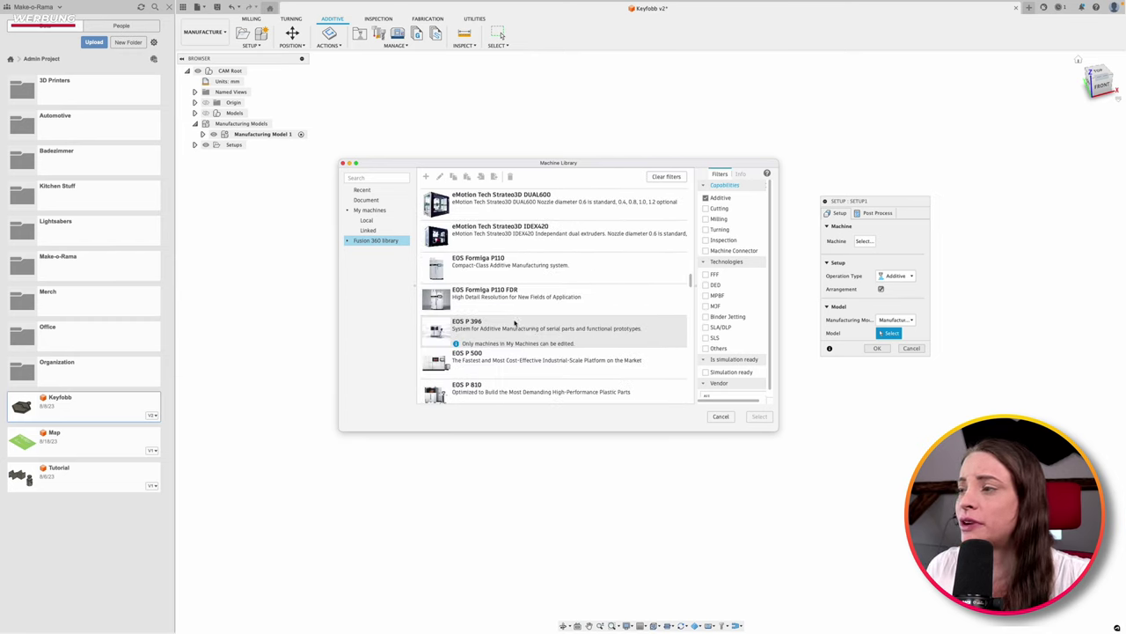
pyautogui.scroll(-5, 516, 324)
pyautogui.scroll(-3, 521, 330)
pyautogui.scroll(-2, 530, 341)
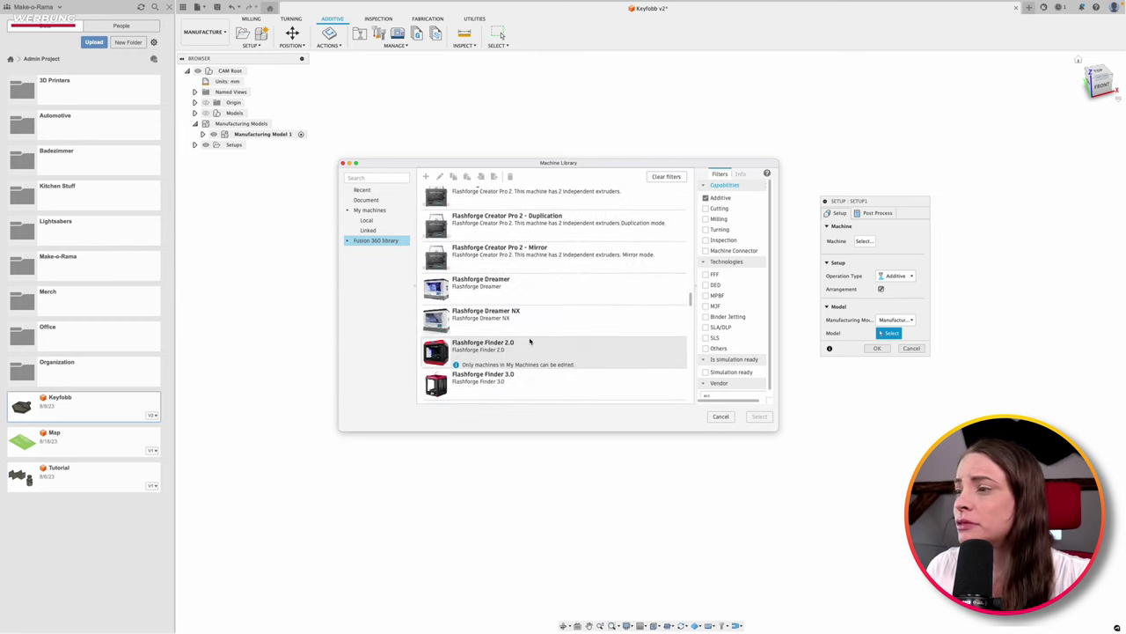
pyautogui.scroll(-3, 546, 327)
pyautogui.scroll(-3, 553, 328)
pyautogui.scroll(-3, 553, 328)
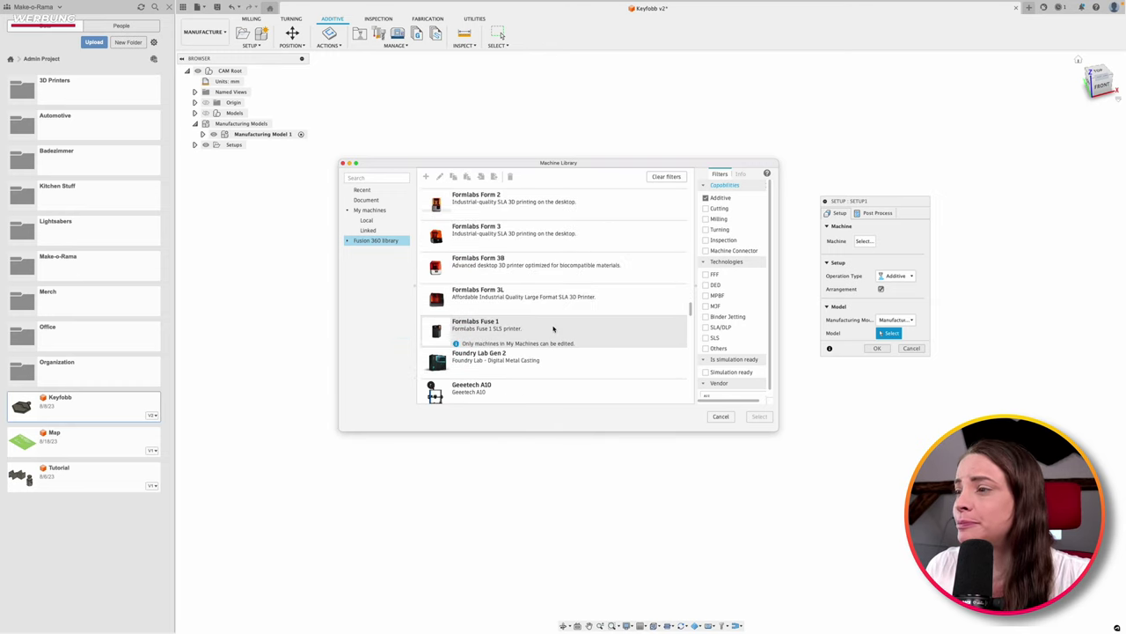
pyautogui.scroll(-3, 497, 299)
pyautogui.scroll(-3, 502, 296)
pyautogui.scroll(3, 480, 291)
pyautogui.scroll(-3, 466, 290)
pyautogui.scroll(-5, 520, 312)
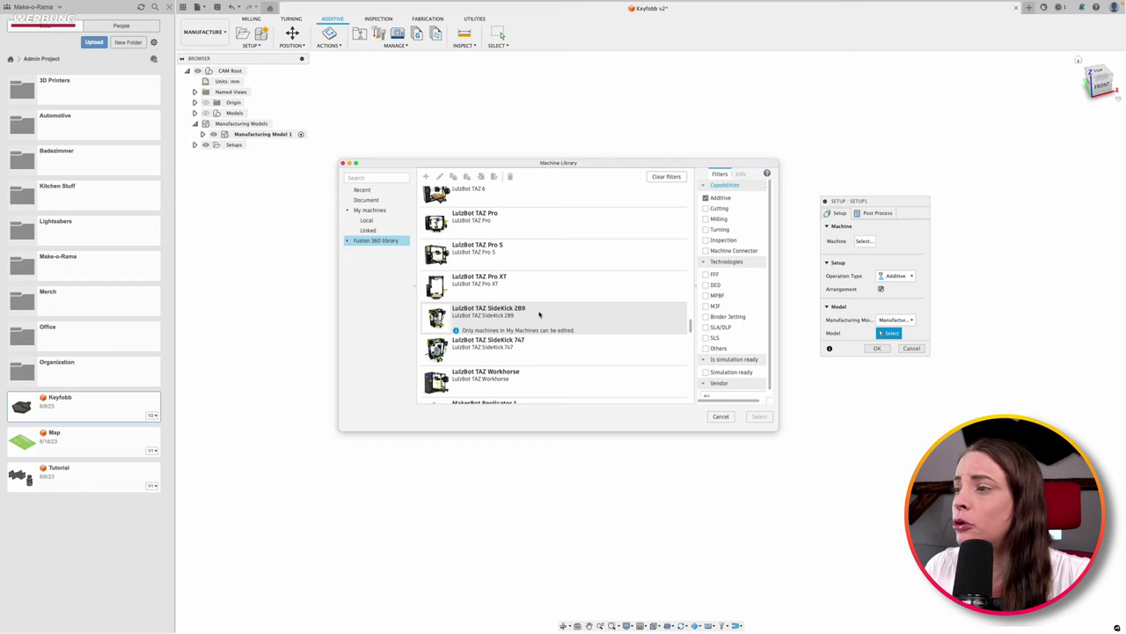
pyautogui.scroll(-3, 539, 313)
pyautogui.scroll(-3, 539, 314)
pyautogui.scroll(-3, 540, 314)
pyautogui.scroll(-3, 540, 315)
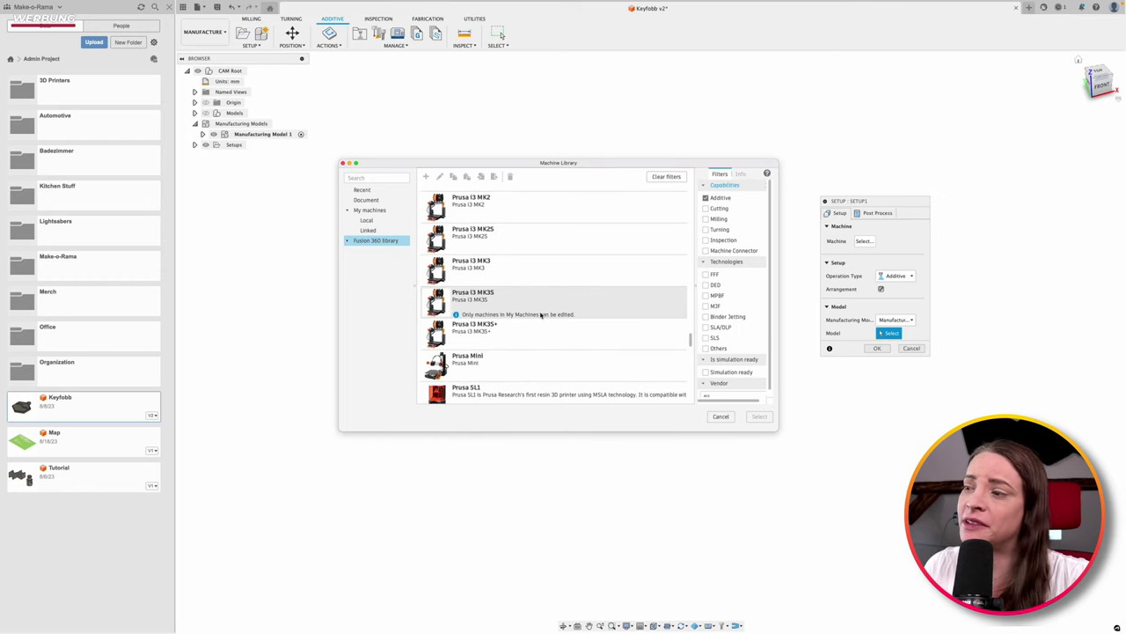
pyautogui.scroll(-3, 528, 335)
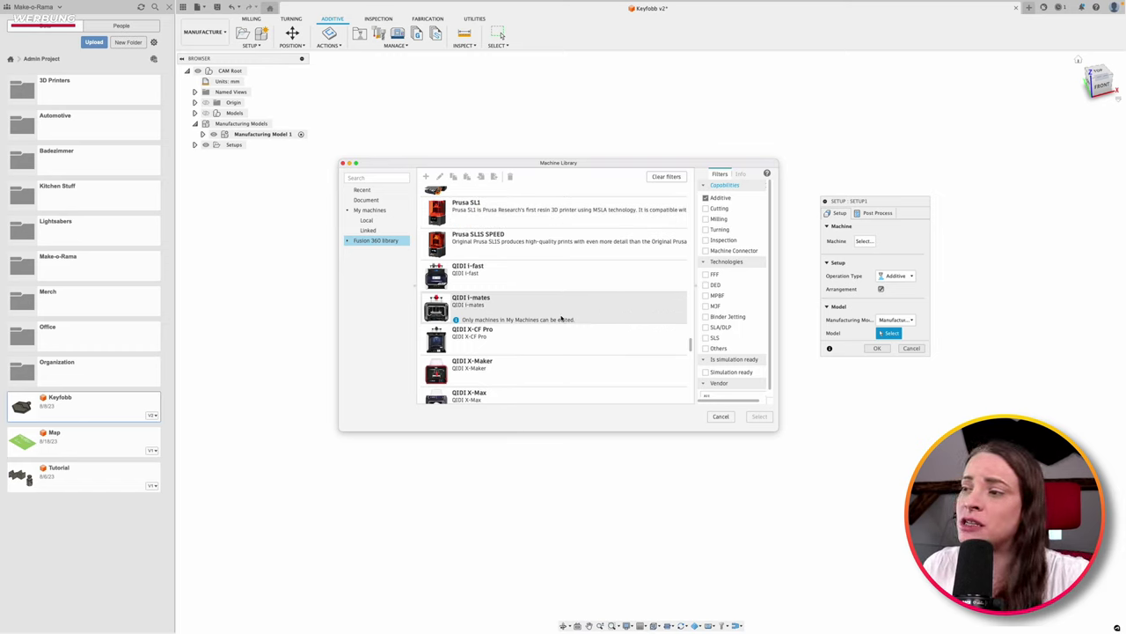
pyautogui.scroll(-2, 502, 369)
pyautogui.scroll(-3, 507, 370)
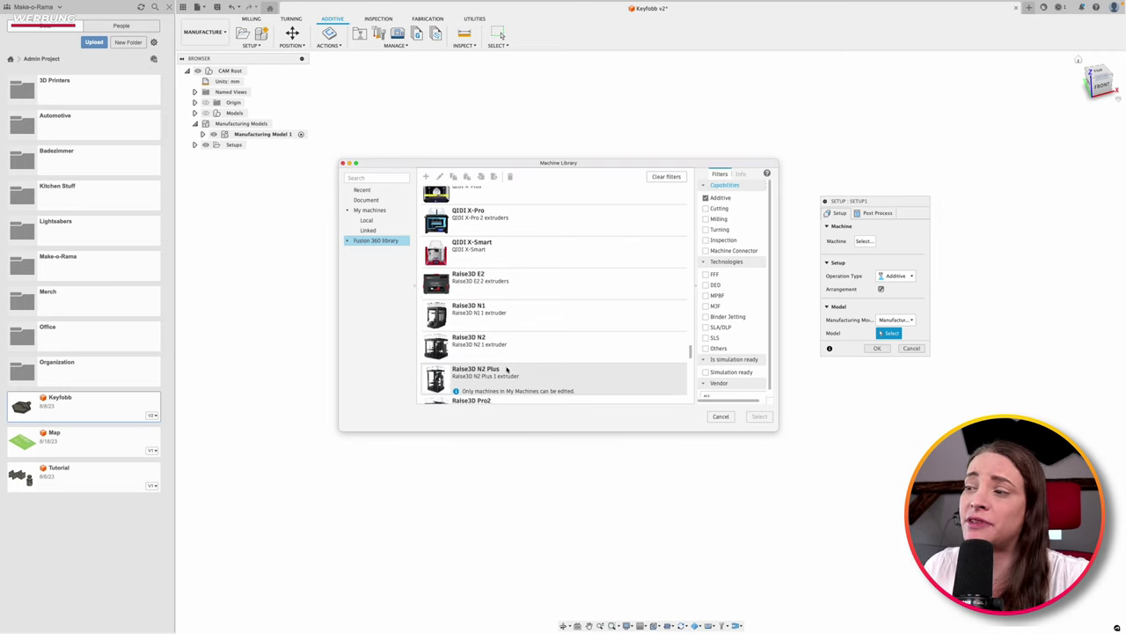
pyautogui.scroll(-4, 507, 369)
pyautogui.scroll(-5, 507, 369)
pyautogui.scroll(-5, 509, 370)
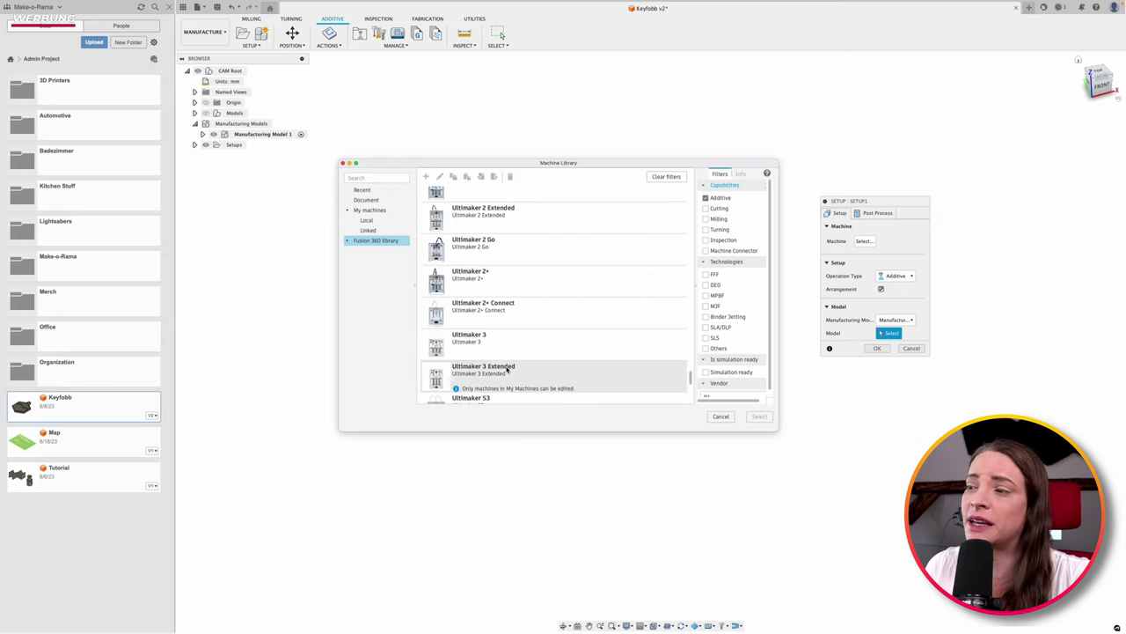
pyautogui.scroll(-5, 512, 368)
pyautogui.scroll(-3, 512, 383)
pyautogui.scroll(5, 513, 389)
pyautogui.scroll(5, 513, 389)
pyautogui.scroll(3, 513, 389)
pyautogui.scroll(-5, 520, 326)
pyautogui.scroll(-3, 519, 334)
pyautogui.scroll(-3, 516, 349)
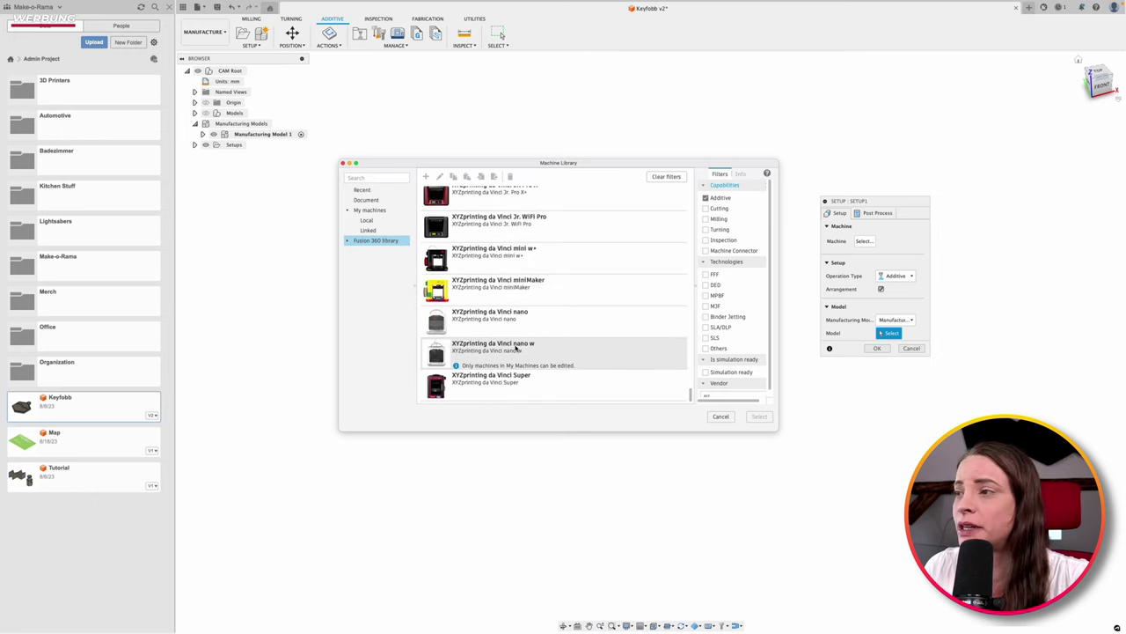
pyautogui.scroll(3, 517, 348)
pyautogui.scroll(3, 517, 348)
pyautogui.scroll(3, 517, 348)
pyautogui.scroll(3, 518, 347)
pyautogui.scroll(3, 518, 344)
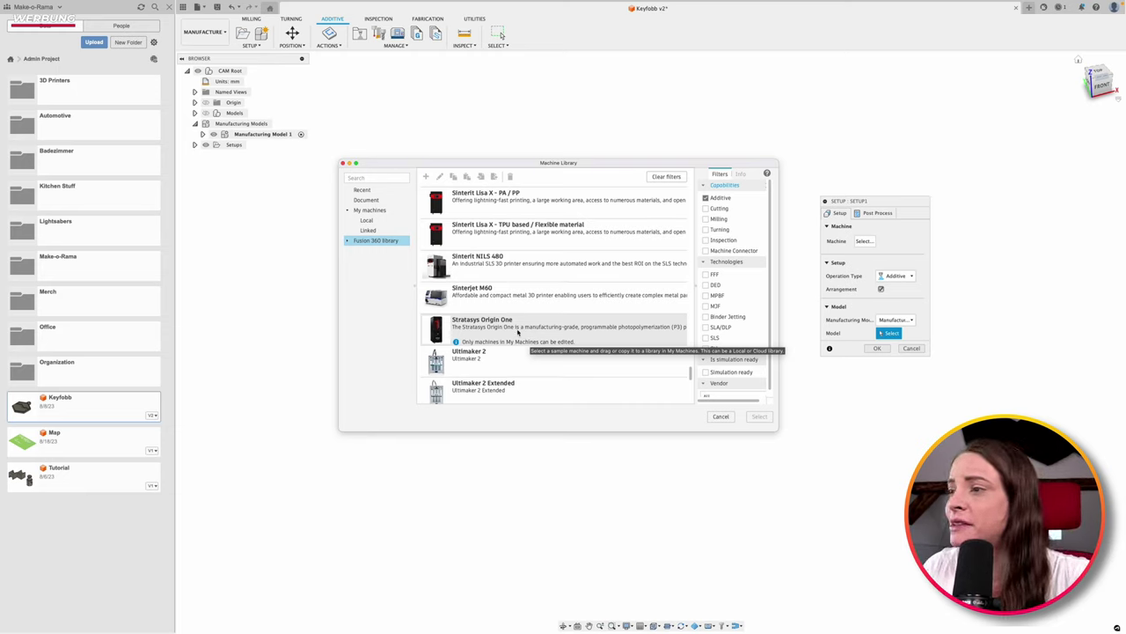
pyautogui.scroll(3, 517, 332)
pyautogui.scroll(5, 515, 325)
pyautogui.scroll(3, 498, 307)
pyautogui.scroll(3, 496, 308)
pyautogui.scroll(3, 495, 313)
pyautogui.scroll(3, 493, 334)
pyautogui.click(480, 259)
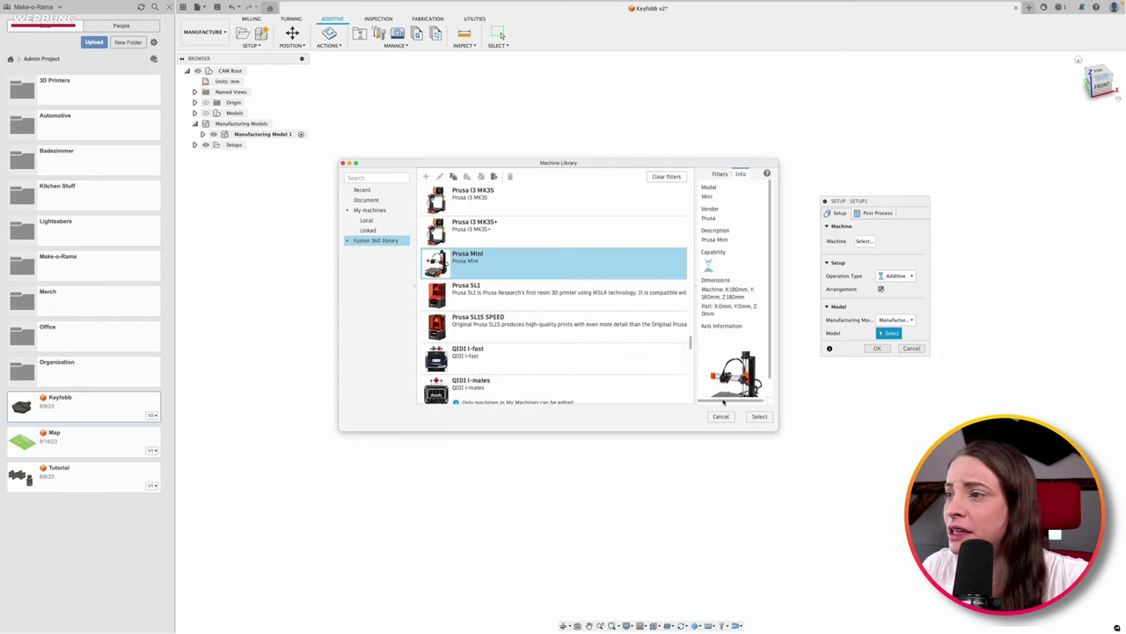
# Step: Copy the Prusa Mini into Local machines and open the copy's machine definition
pyautogui.moveTo(472, 263); pyautogui.dragTo(374, 220)
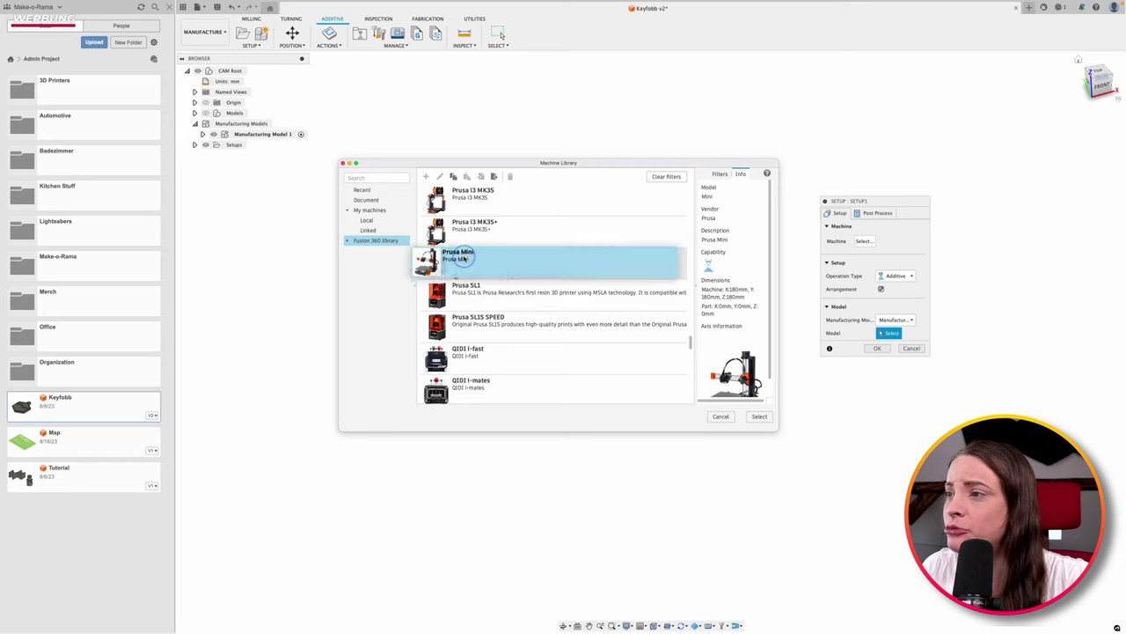
pyautogui.moveTo(374, 220); pyautogui.dragTo(374, 221)
pyautogui.click(371, 221)
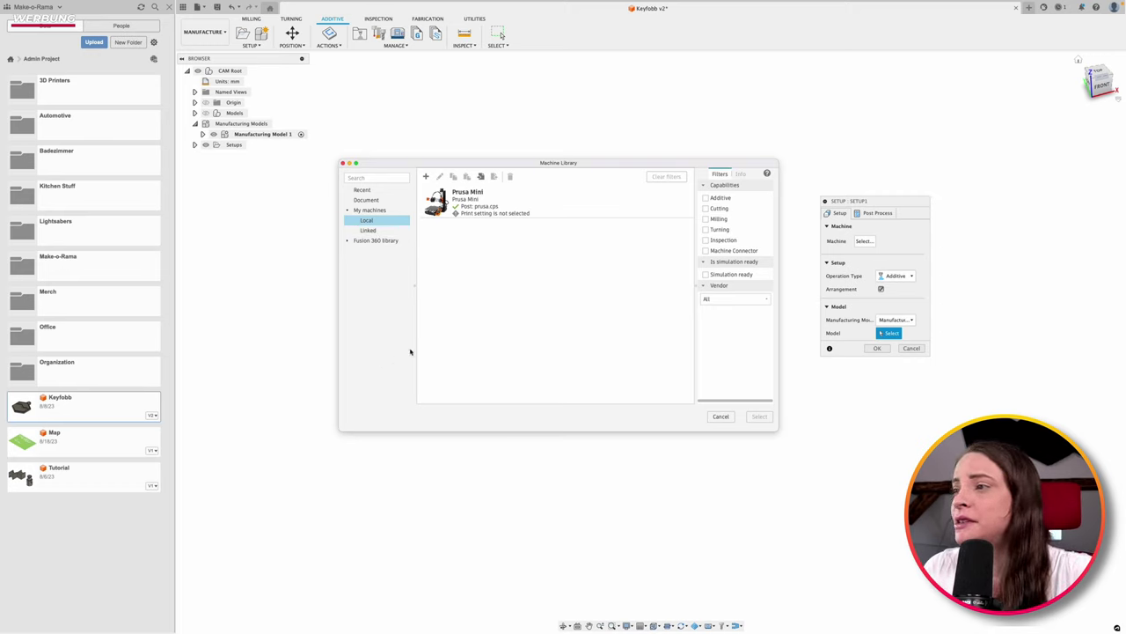
pyautogui.click(609, 211)
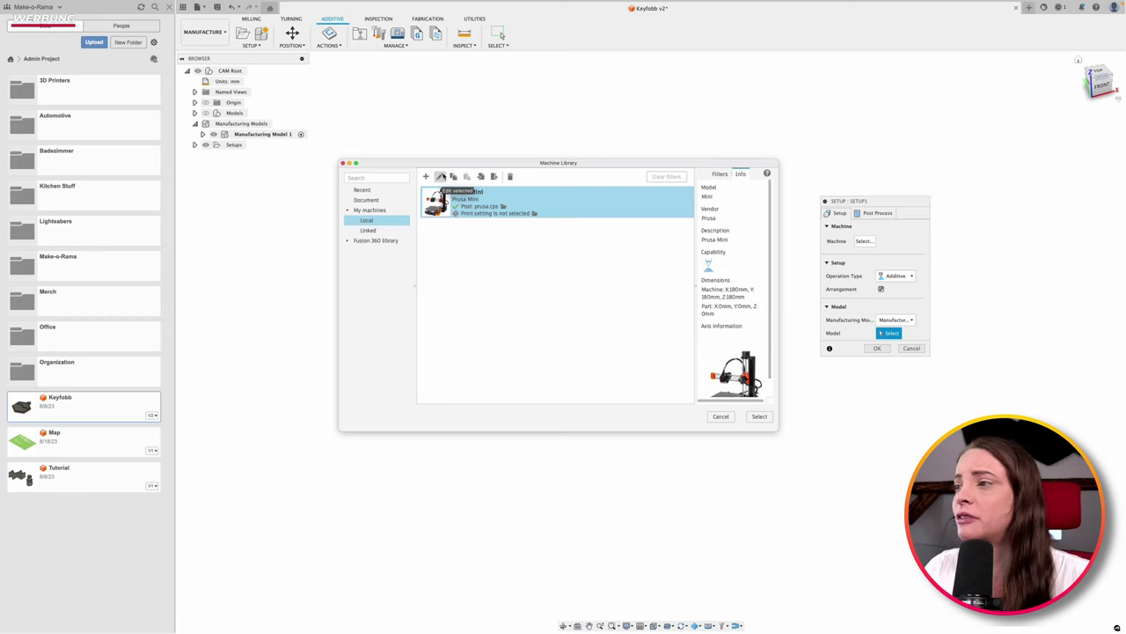
pyautogui.click(442, 177)
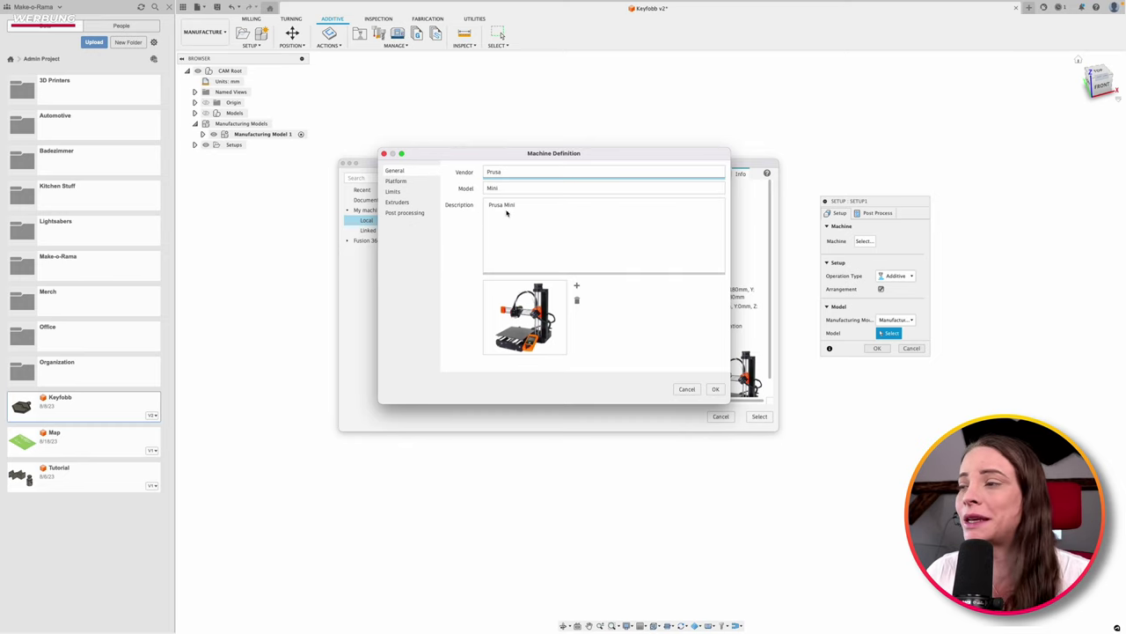
# Step: Change the local Prusa Mini's extruder nozzle diameter from 0.4 to 0.6 and save
pyautogui.click(401, 185)
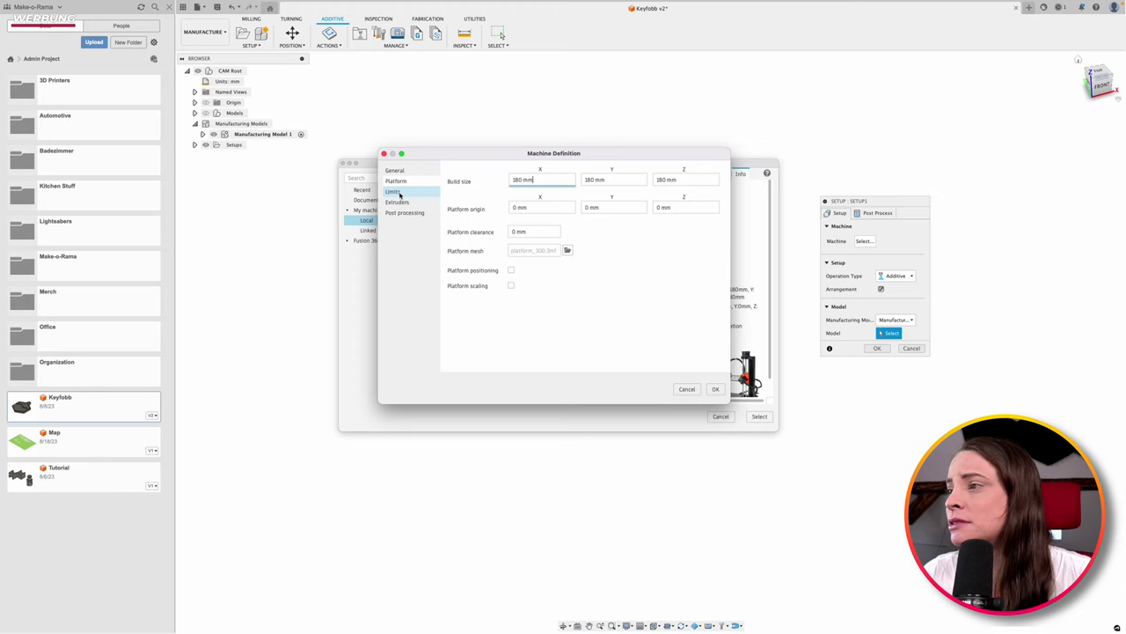
pyautogui.click(400, 194)
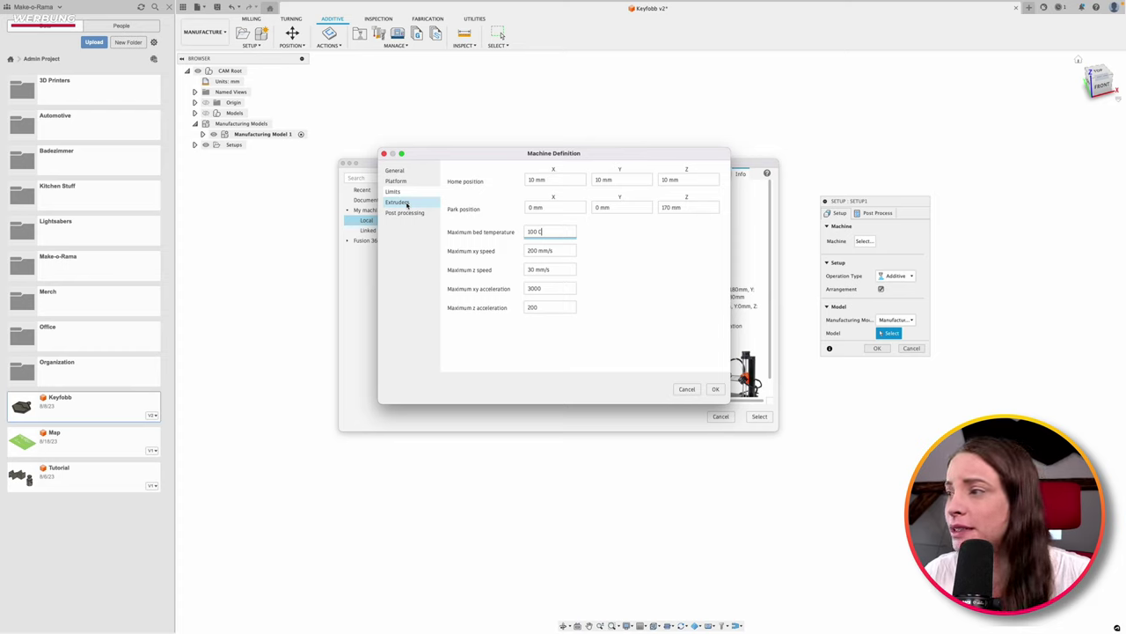
pyautogui.click(397, 202)
pyautogui.click(616, 227)
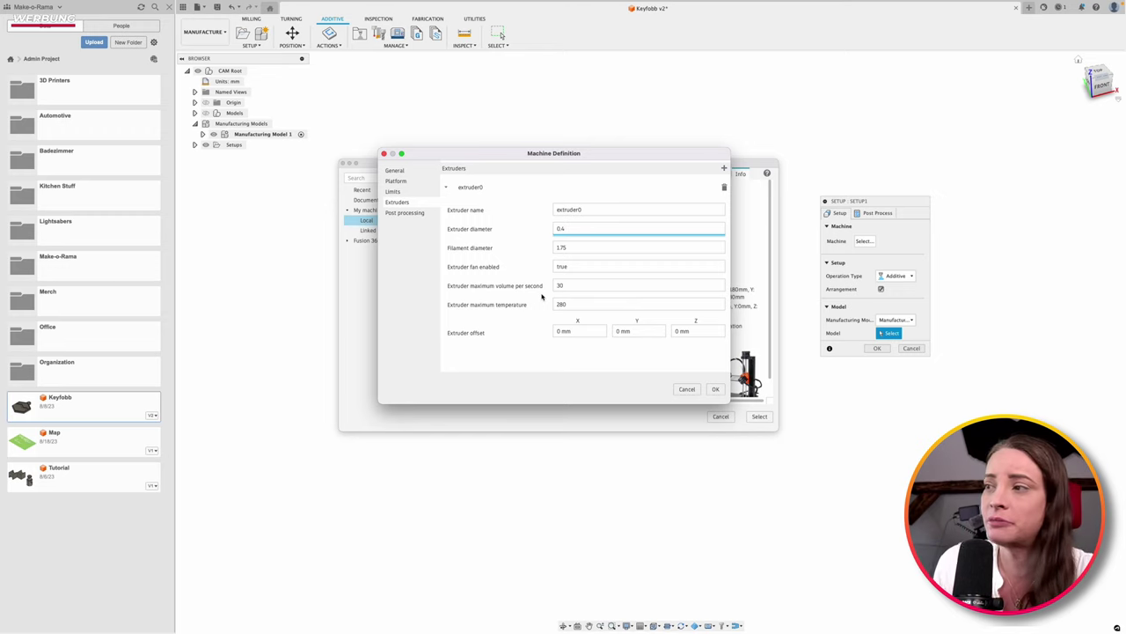
pyautogui.press('BackSpace')
pyautogui.write('6')
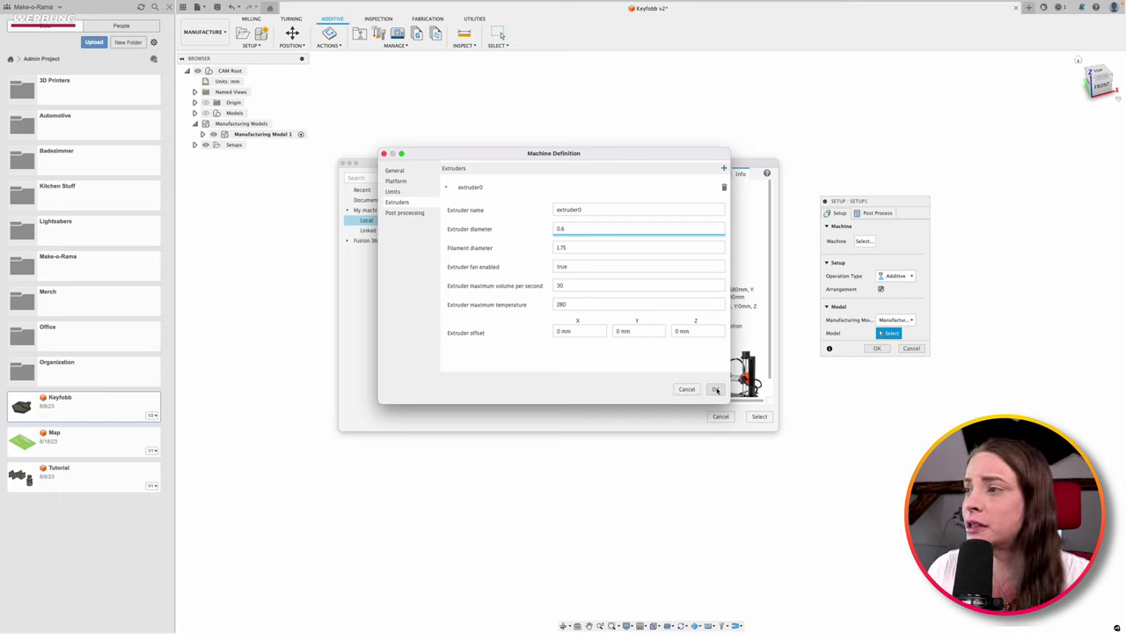
pyautogui.click(717, 390)
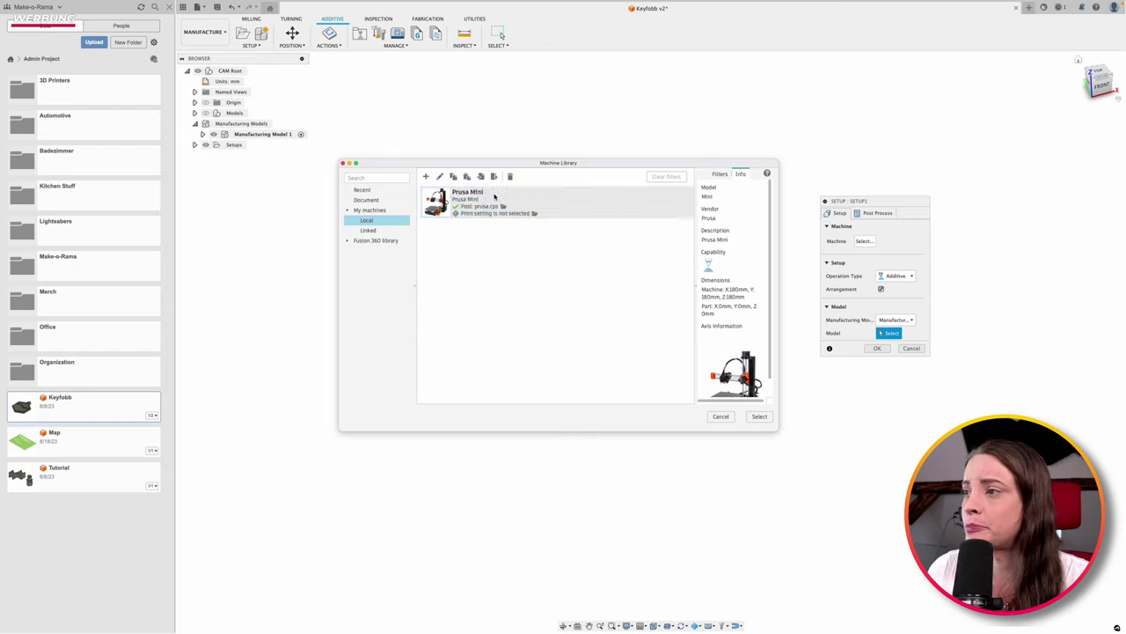
# Step: Duplicate the Prusa Mini and set the copy's description to 'Prusa Mini 0.6mm Nozzle'
pyautogui.click(467, 177)
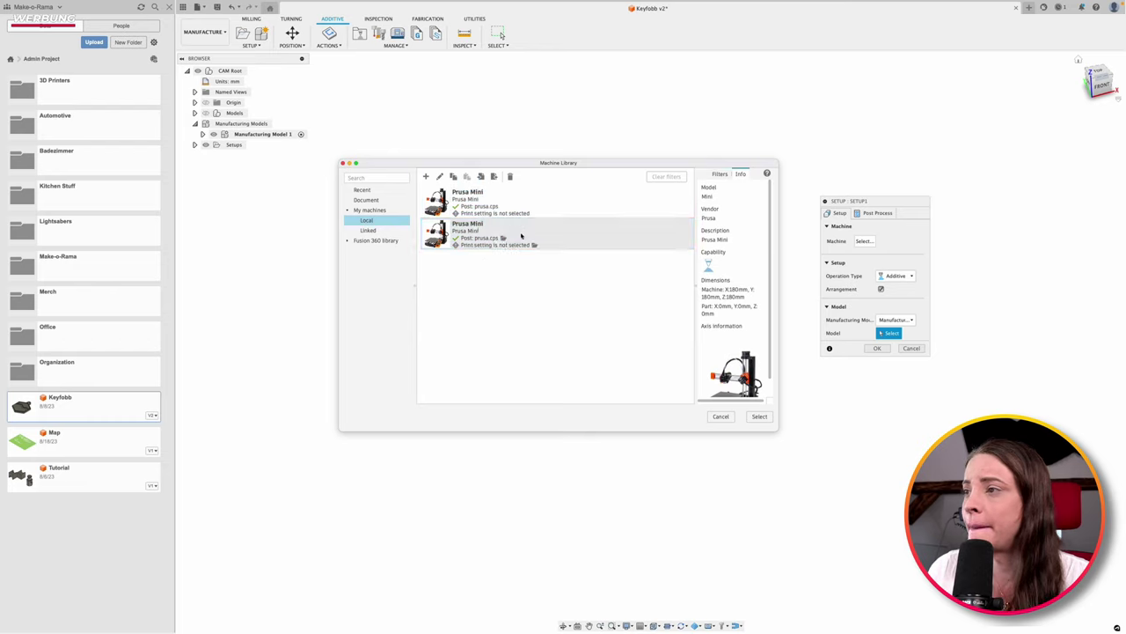
pyautogui.click(563, 233)
pyautogui.click(439, 177)
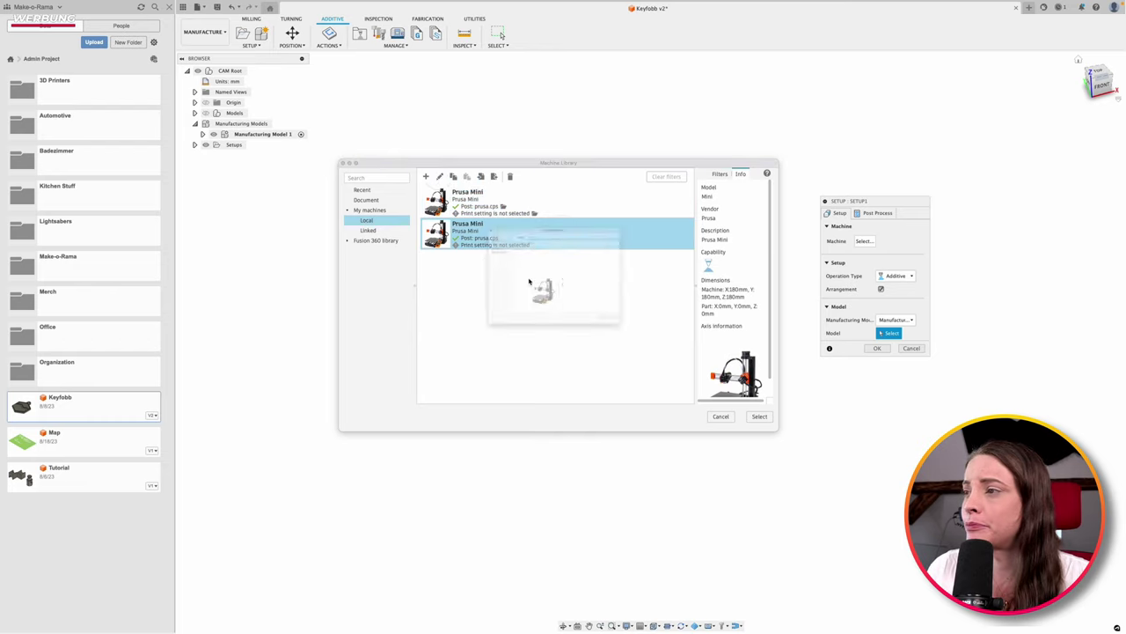
pyautogui.click(528, 205)
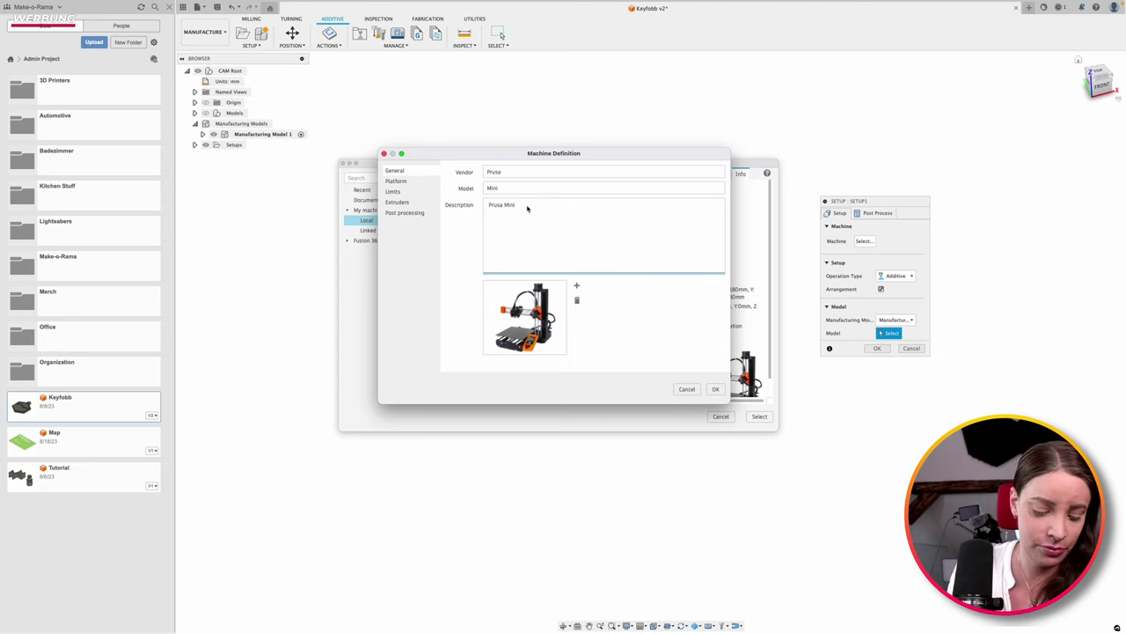
pyautogui.write('0.6m')
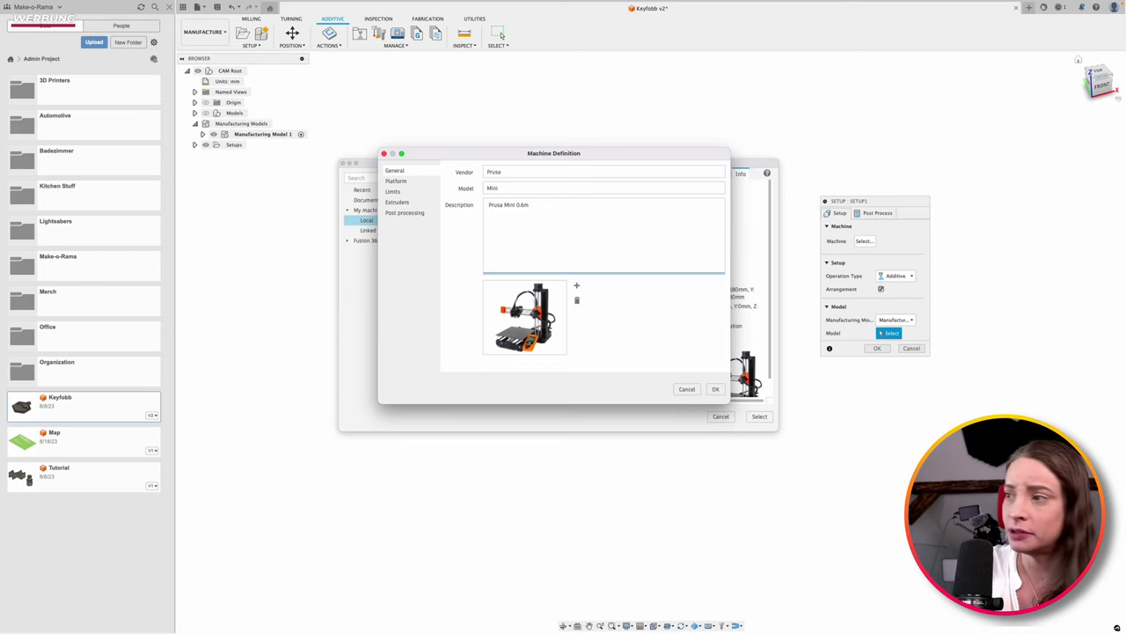
pyautogui.write('m Nozz')
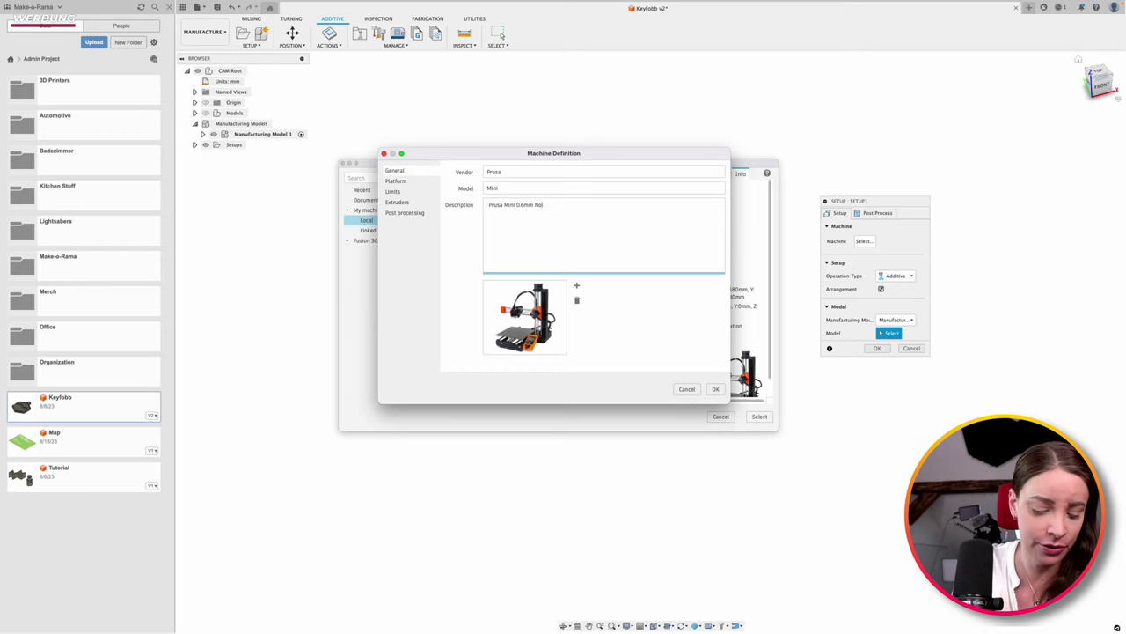
pyautogui.press('BackSpace')
pyautogui.press('BackSpace')
pyautogui.write('zzle')
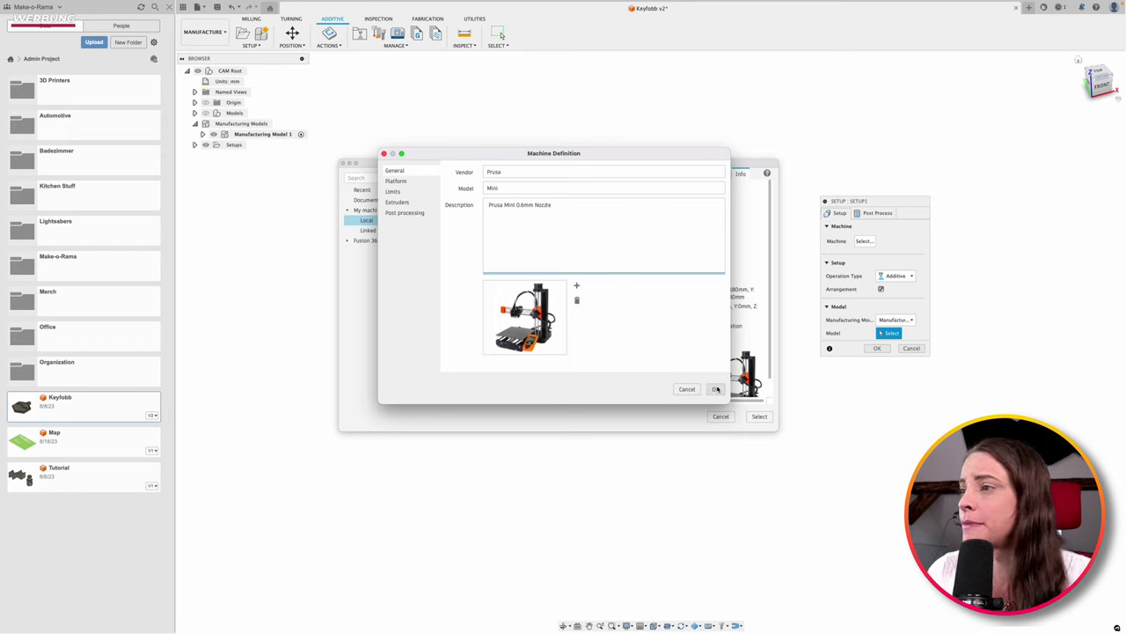
pyautogui.click(715, 389)
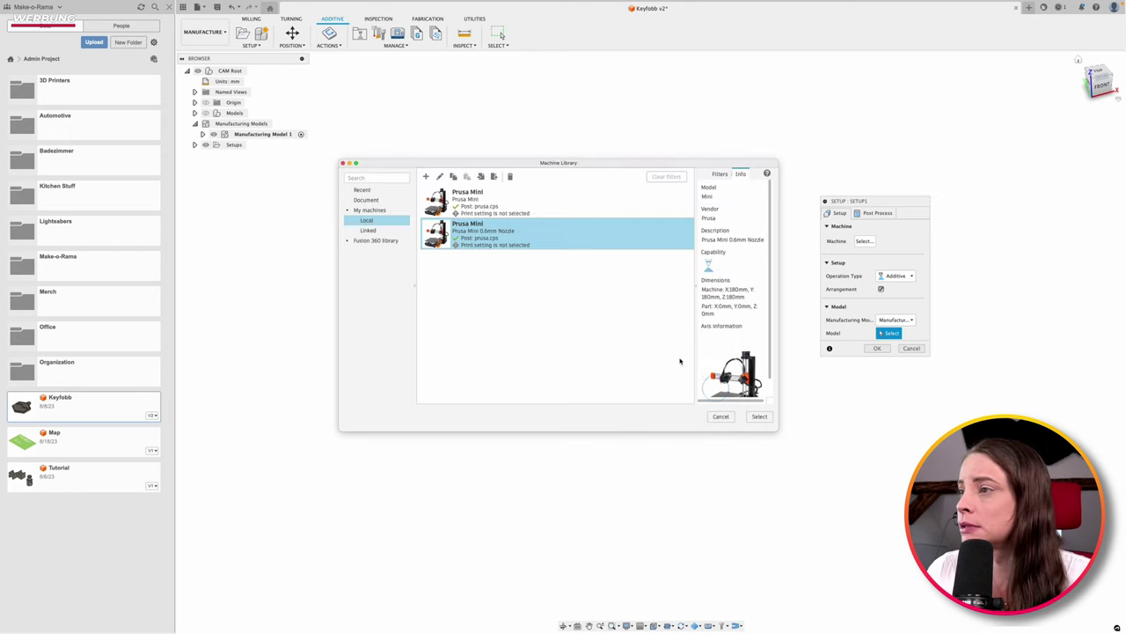
# Step: Set the 0.6mm Nozzle Prusa Mini's extruder diameter to 0.6 and save it
pyautogui.click(557, 233)
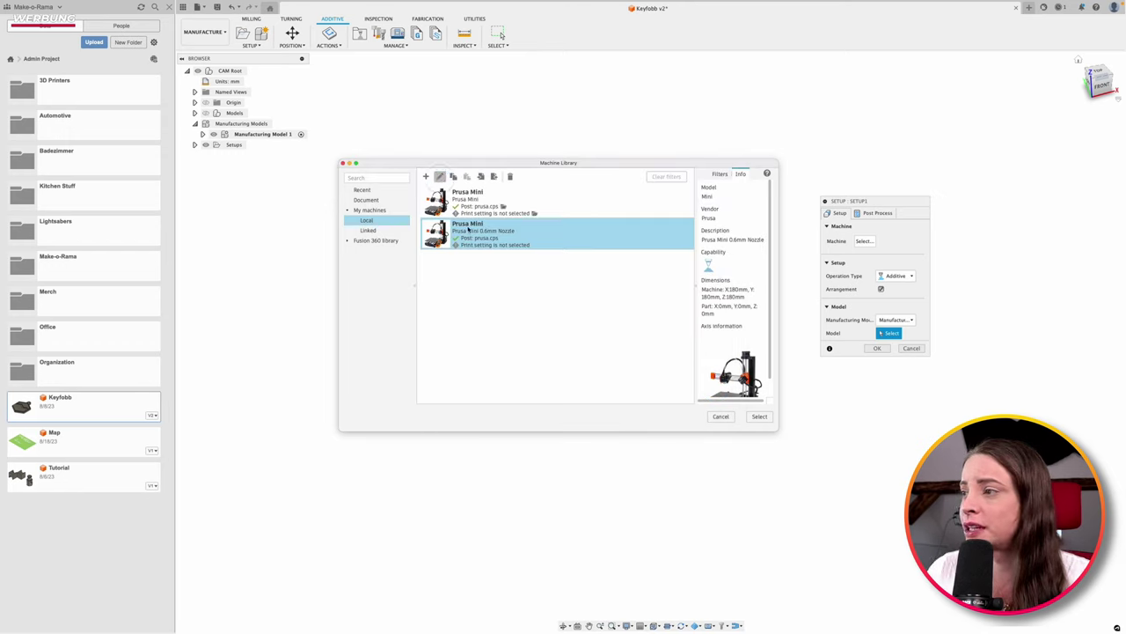
pyautogui.click(440, 176)
pyautogui.click(407, 202)
pyautogui.click(576, 229)
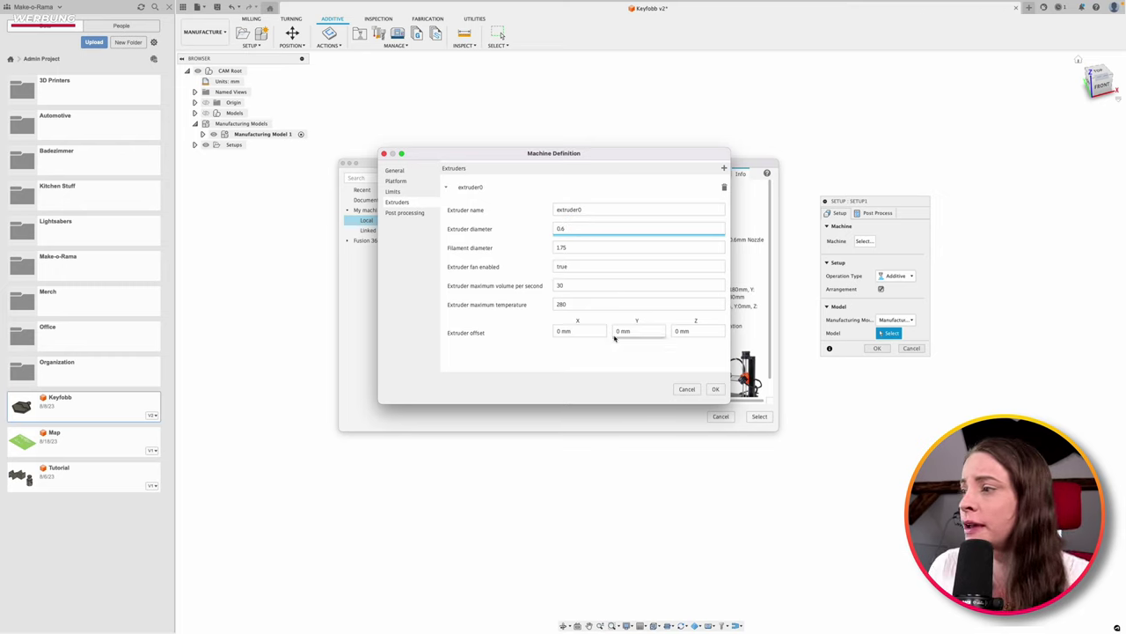
pyautogui.click(717, 390)
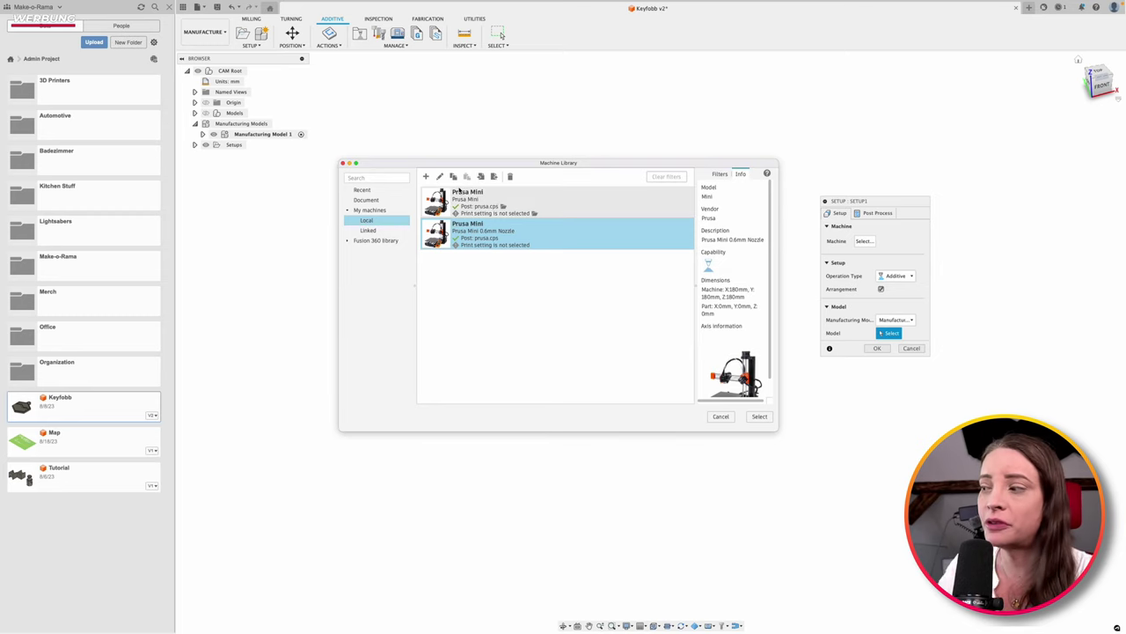
pyautogui.moveTo(492, 201)
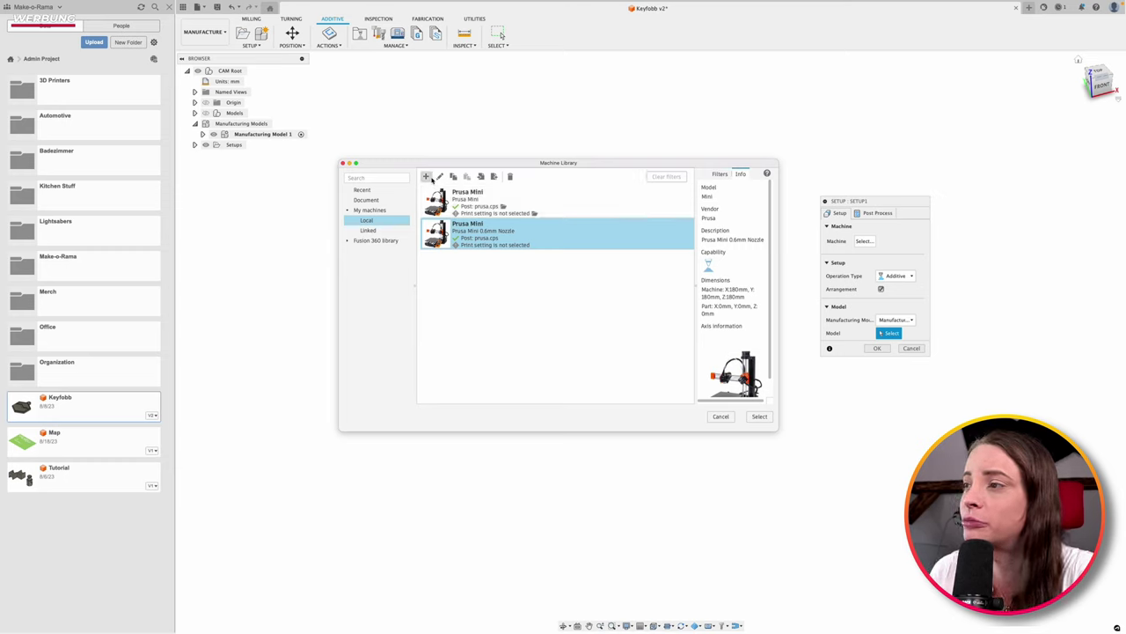
# Step: Create a new additive machine with vendor Voron, model Zero, and the printer's nickname as description
pyautogui.click(425, 176)
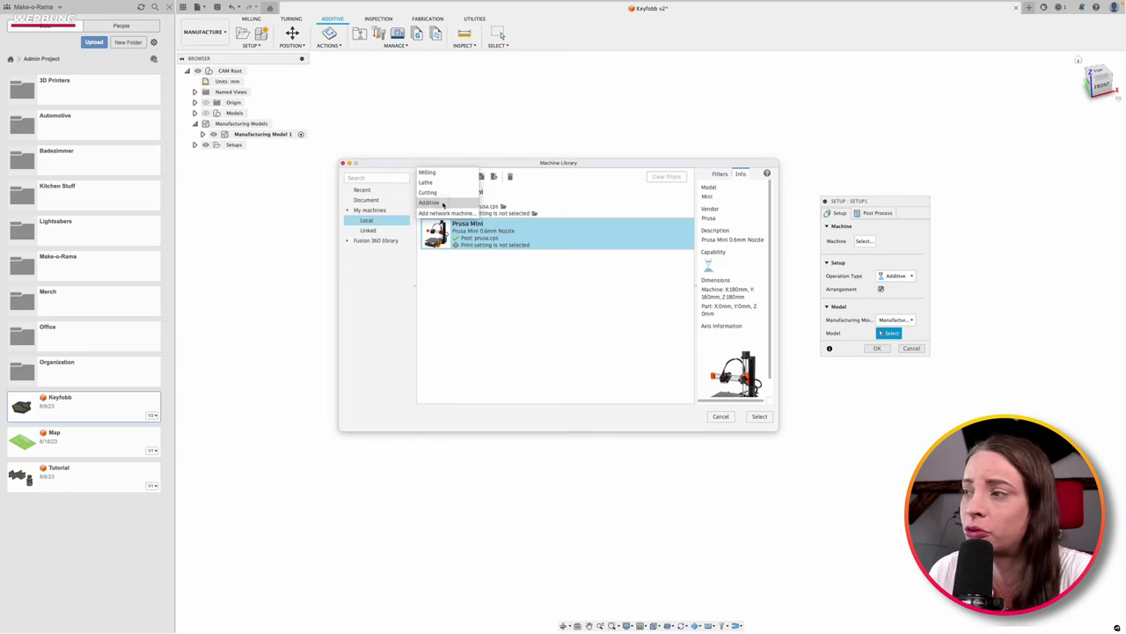
pyautogui.click(443, 203)
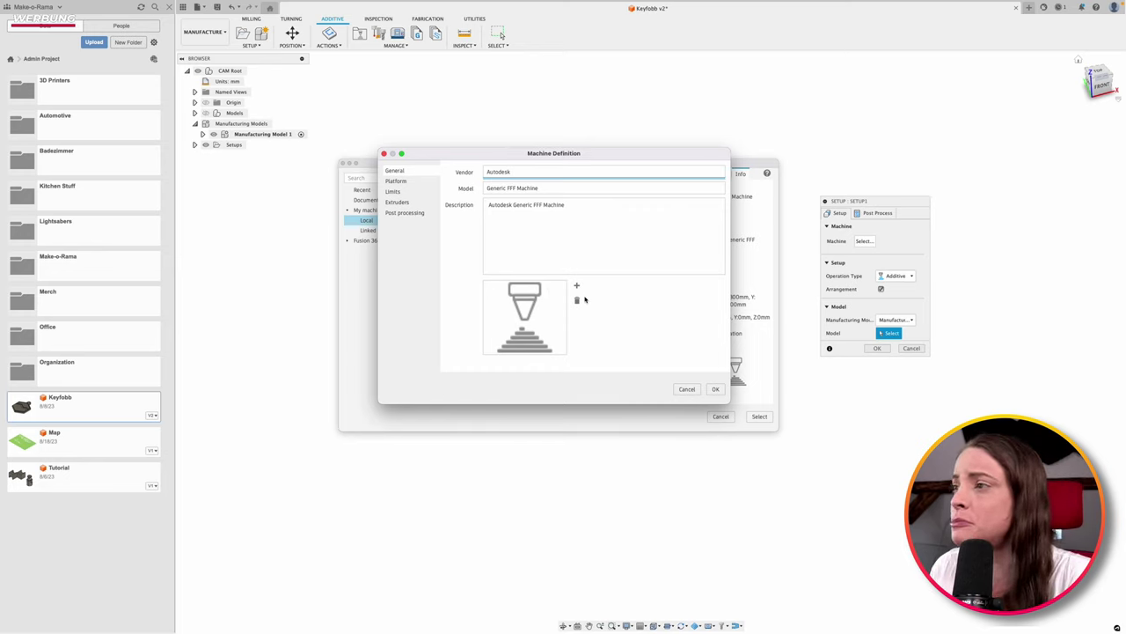
pyautogui.doubleClick(526, 173)
pyautogui.write('Voron')
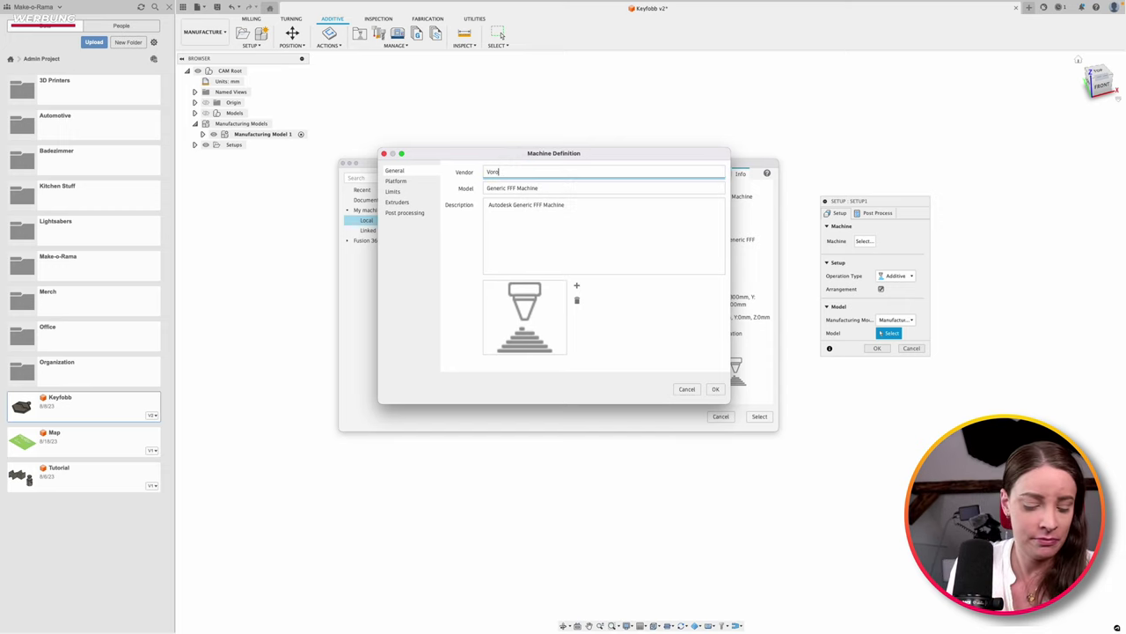
pyautogui.press('Tab')
pyautogui.write('2ero')
pyautogui.press('Tab')
pyautogui.press('super+a')
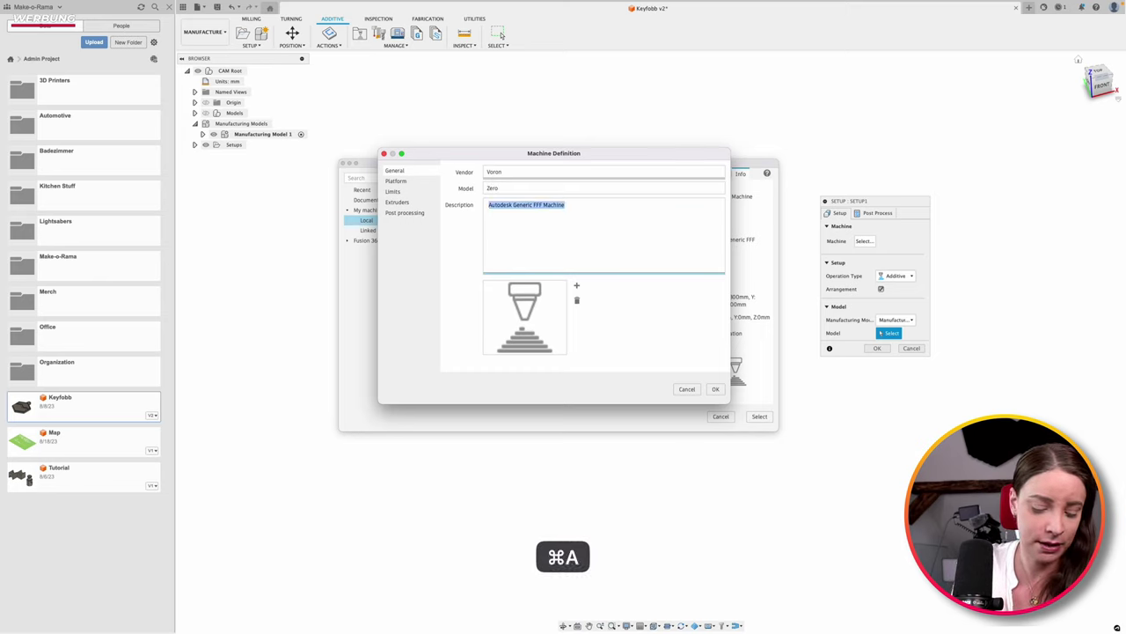
pyautogui.write('H')
pyautogui.write('arle')
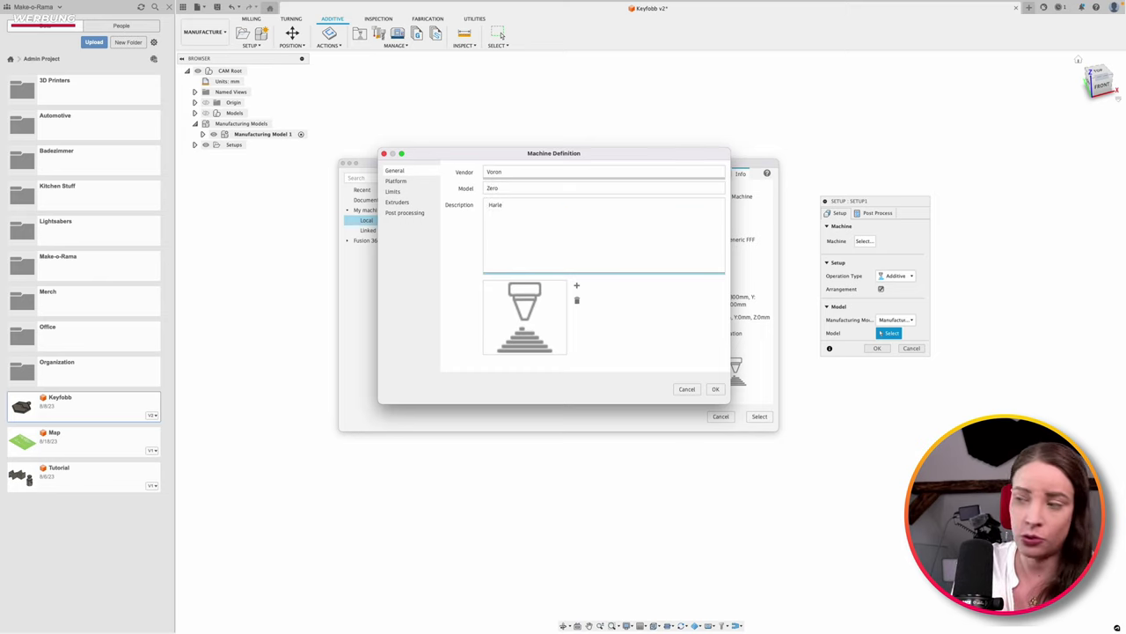
pyautogui.write('y Quinn')
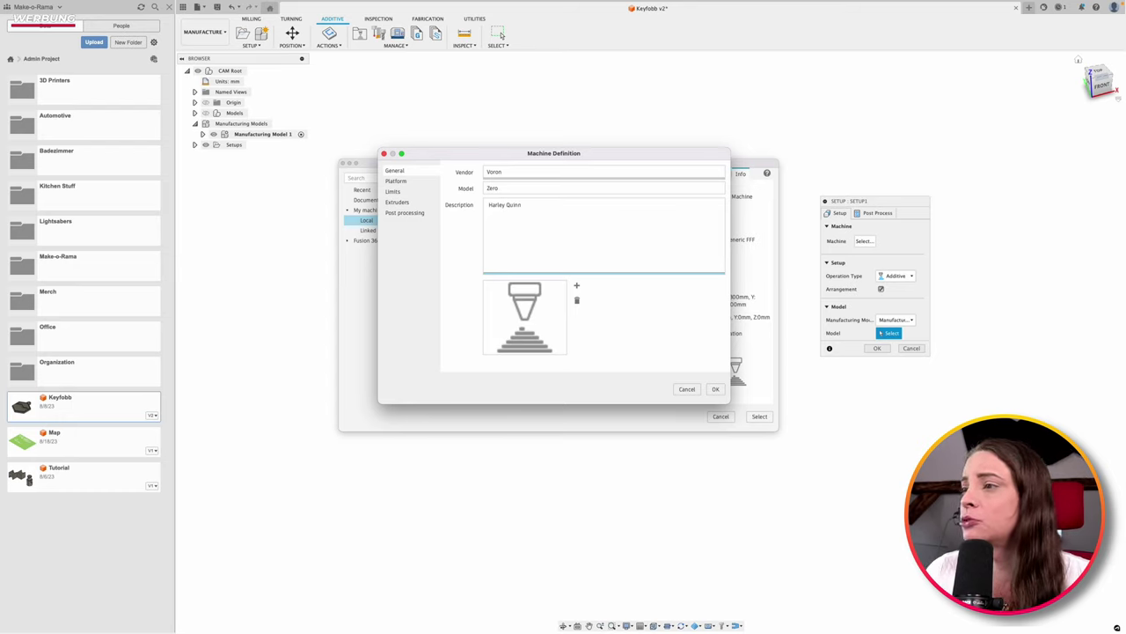
# Step: Set the Voron Zero's build size to 120 × 120 × 120 mm
pyautogui.click(397, 181)
pyautogui.doubleClick(539, 180)
pyautogui.write('120')
pyautogui.doubleClick(591, 180)
pyautogui.press('BackSpace')
pyautogui.doubleClick(660, 180)
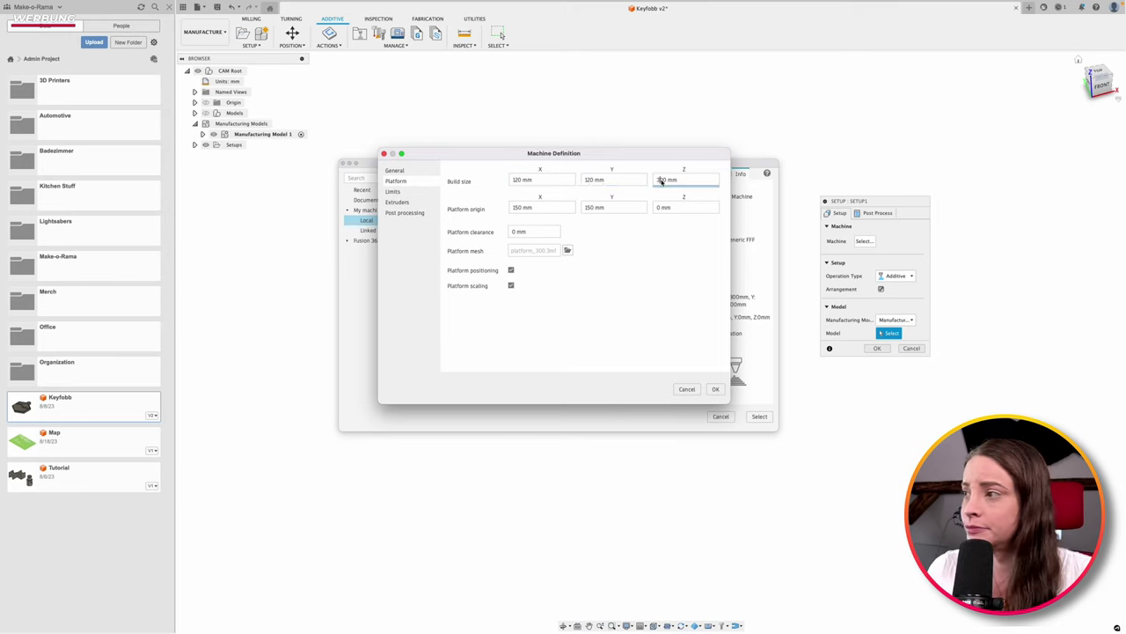
pyautogui.press('BackSpace')
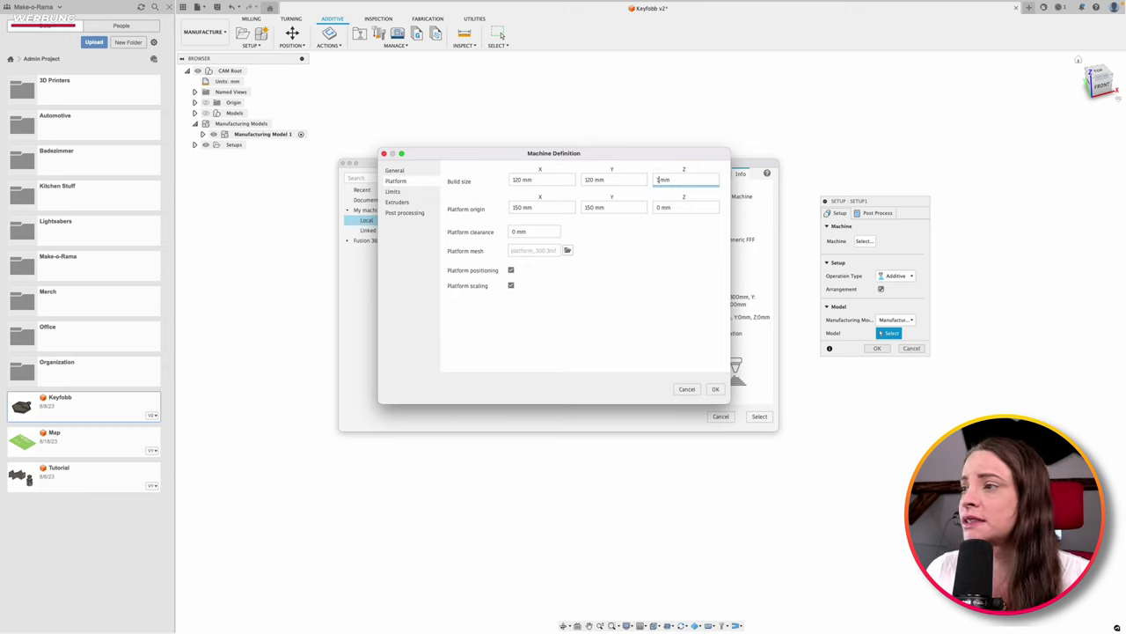
pyautogui.write('120')
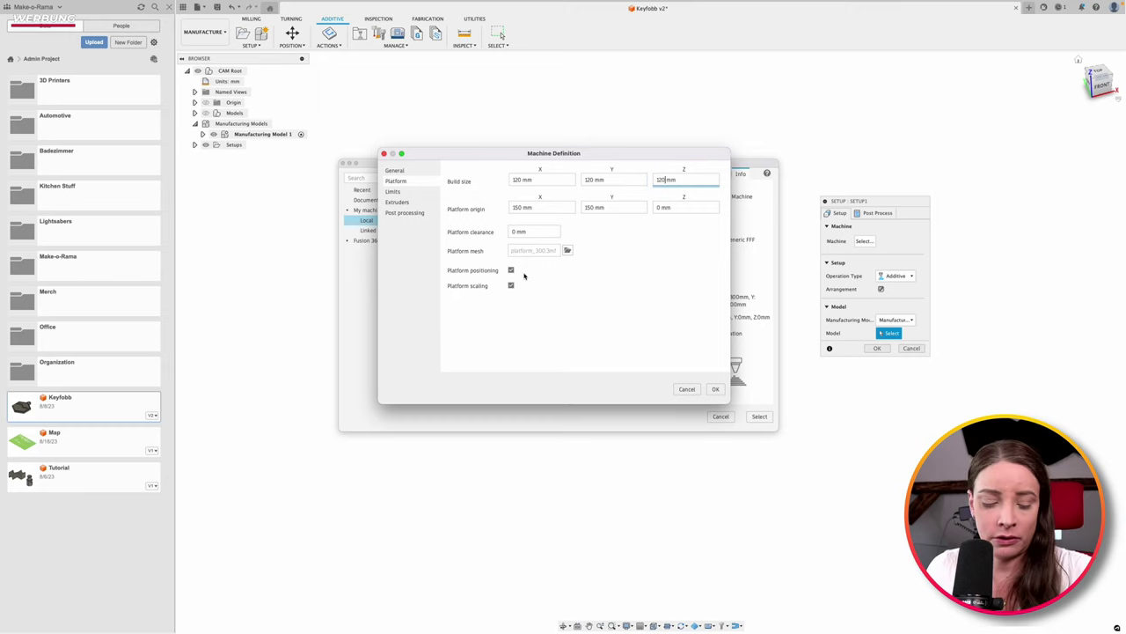
# Step: Set the platform origin to X 0 mm and Y 0 mm
pyautogui.doubleClick(520, 208)
pyautogui.press('BackSpace')
pyautogui.write('0')
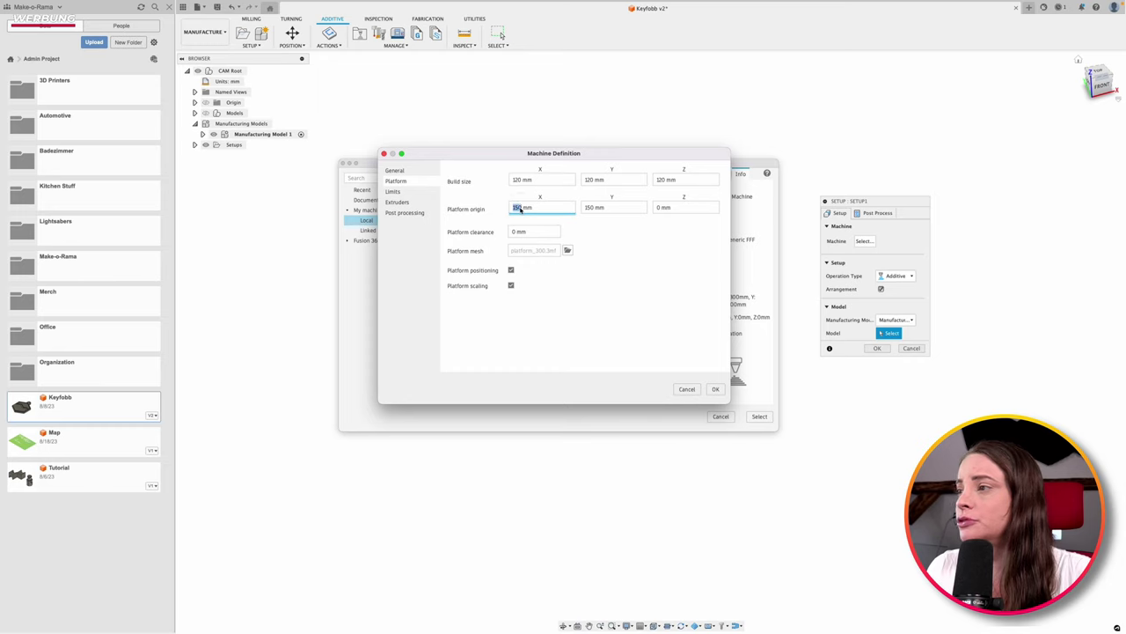
pyautogui.doubleClick(589, 207)
pyautogui.write('0')
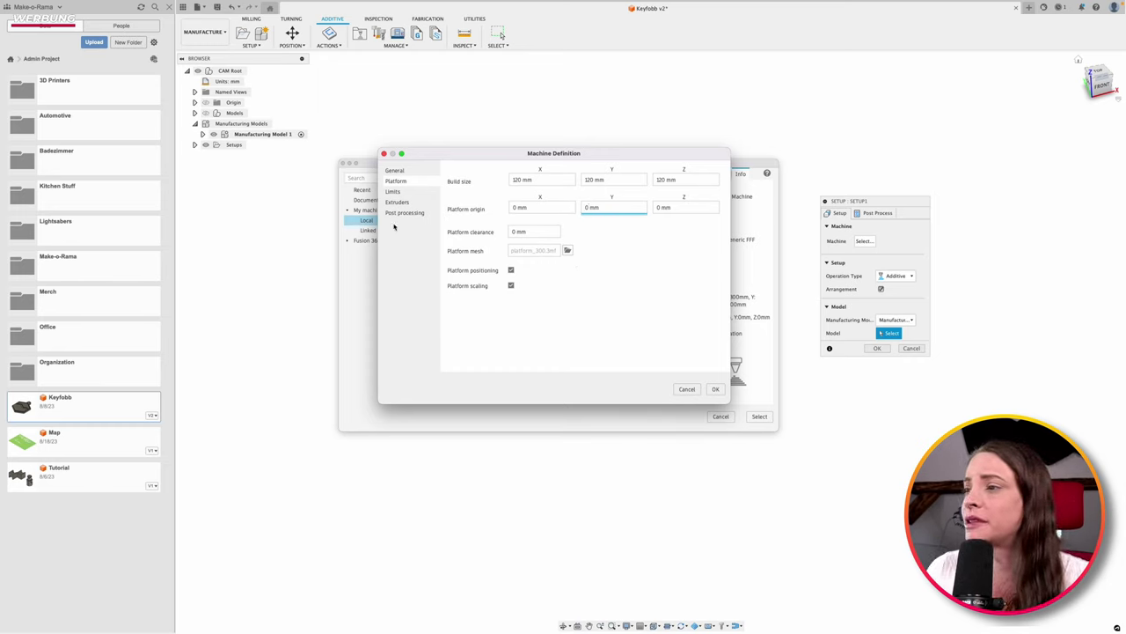
pyautogui.click(398, 202)
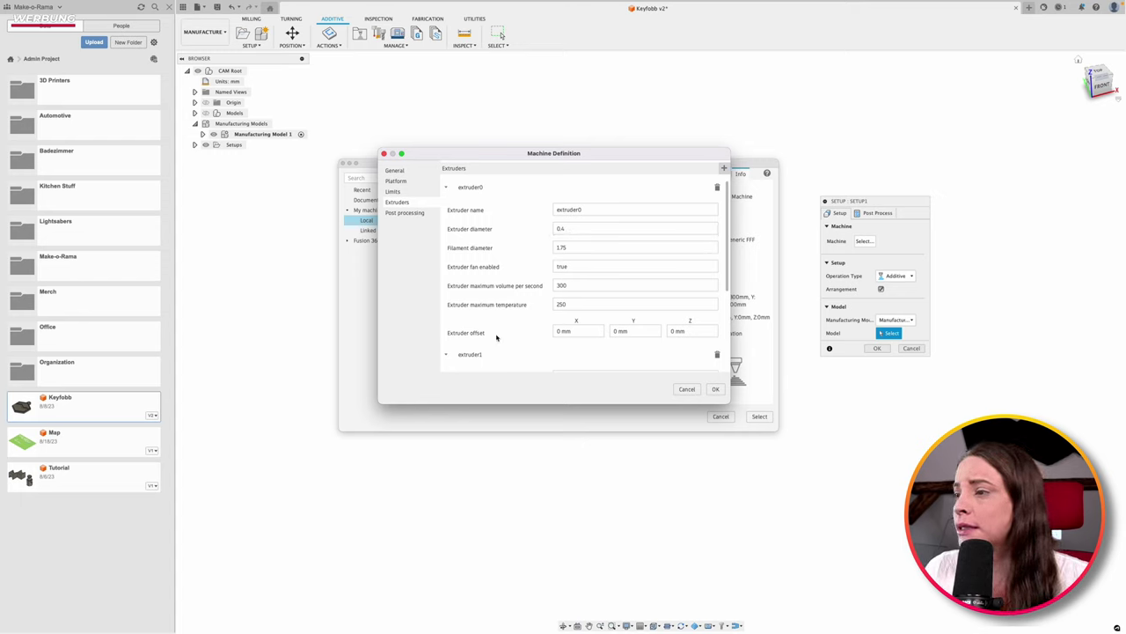
# Step: Leave the Voron Zero with one extruder, check post processing, and save it locally
pyautogui.click(447, 354)
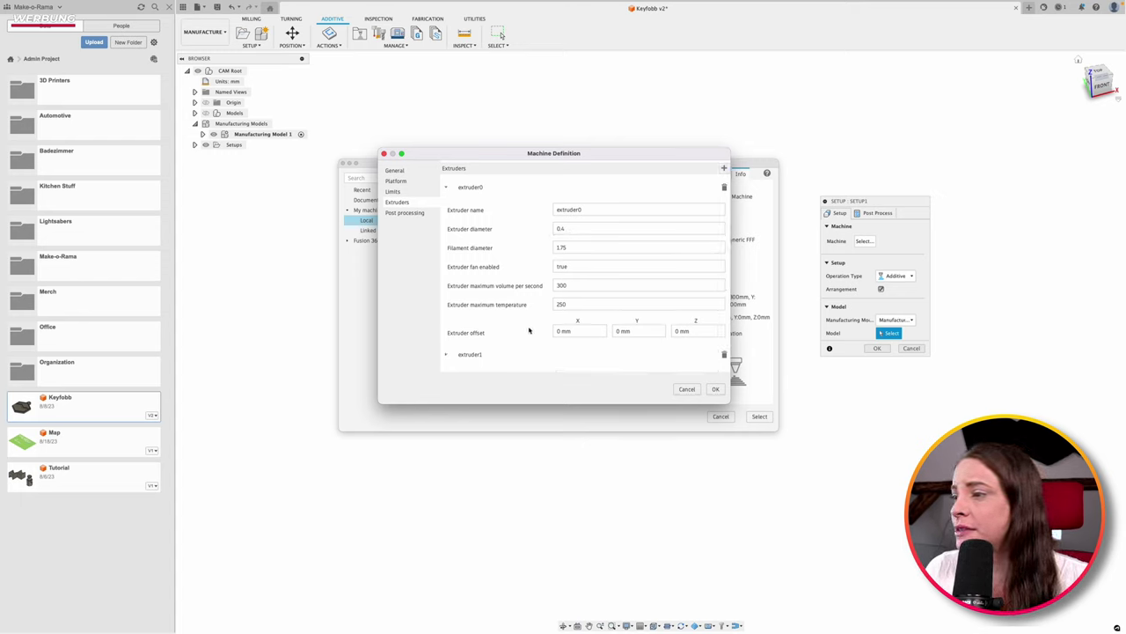
pyautogui.click(446, 353)
pyautogui.scroll(-2, 532, 339)
pyautogui.scroll(-2, 533, 339)
pyautogui.scroll(3, 533, 339)
pyautogui.scroll(1, 532, 339)
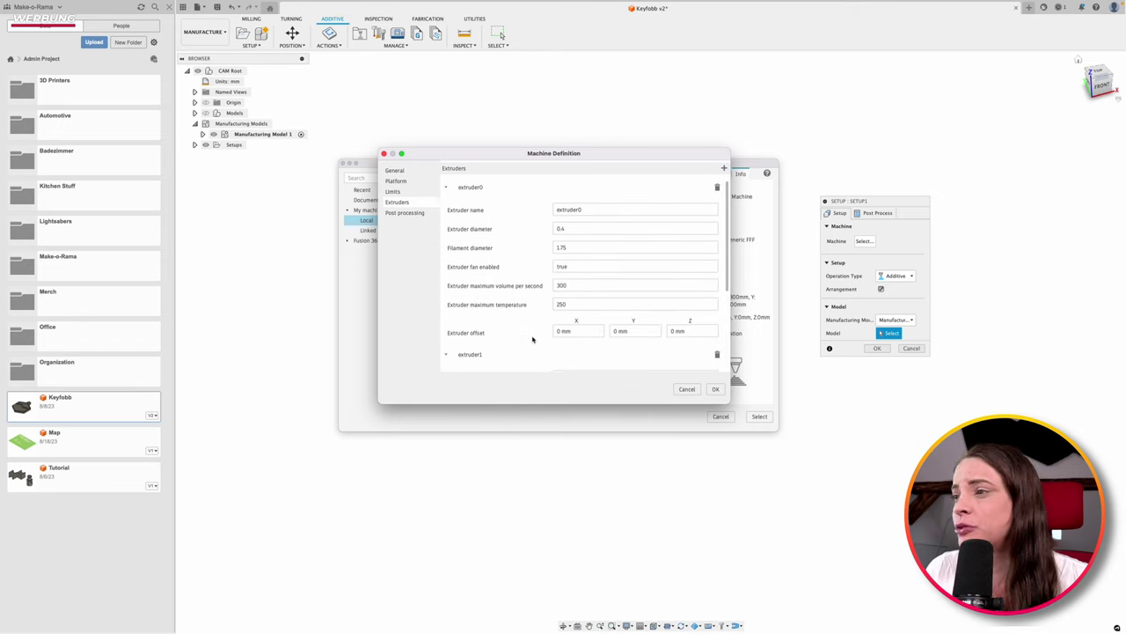
pyautogui.scroll(-2, 532, 338)
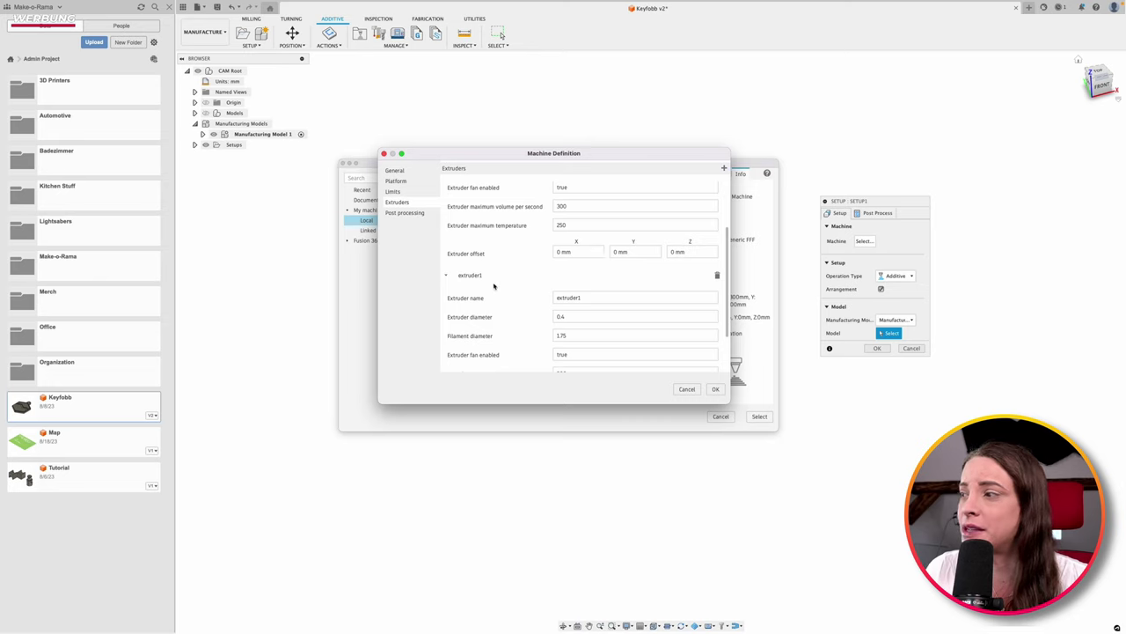
pyautogui.scroll(2, 716, 272)
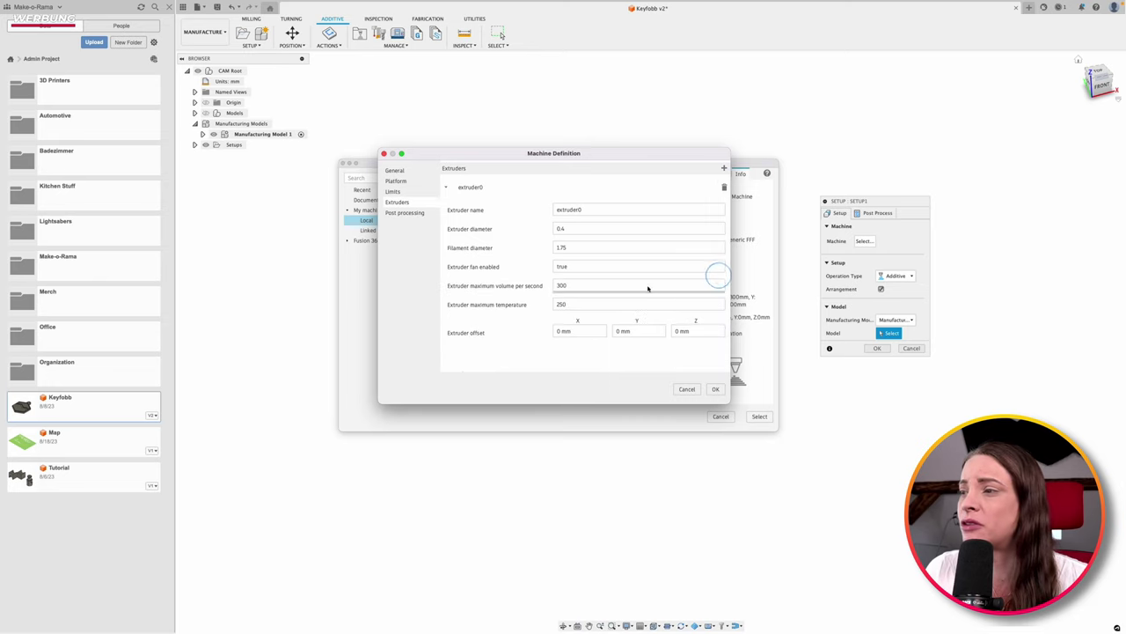
pyautogui.click(407, 213)
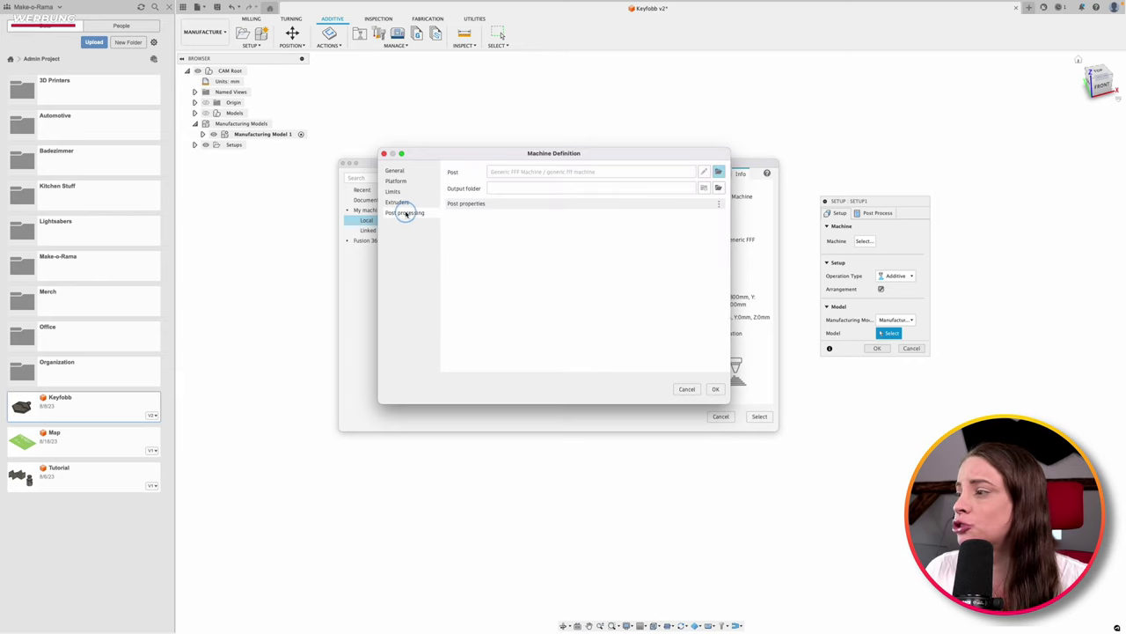
pyautogui.click(715, 389)
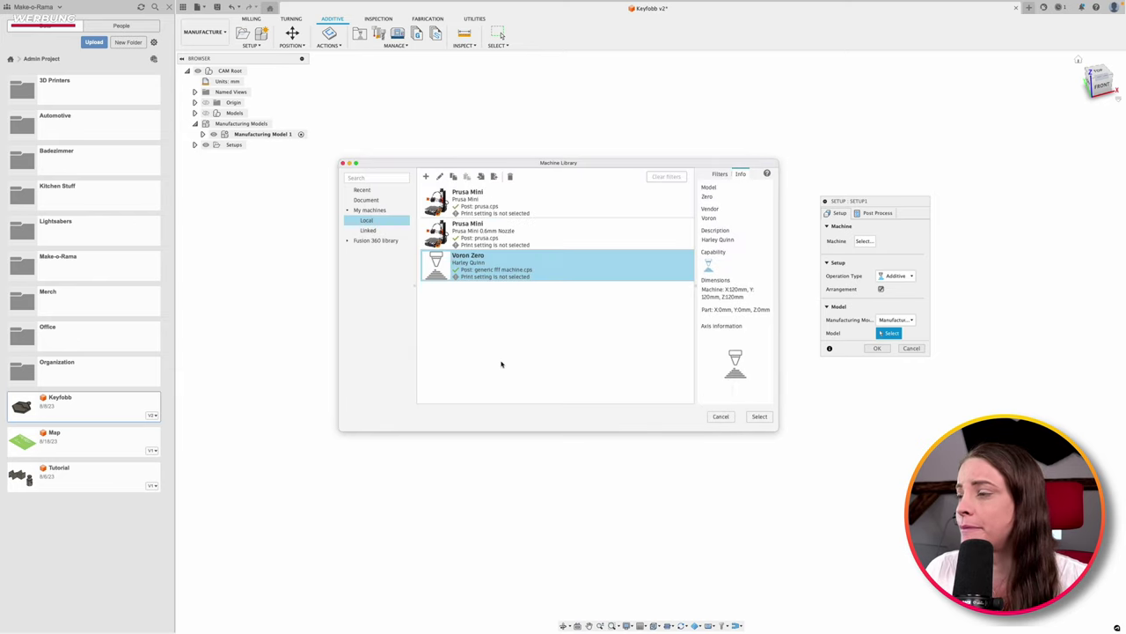
# Step: Confirm Voron Zero as the setup's printer and frame its build plate from the front
pyautogui.click(760, 416)
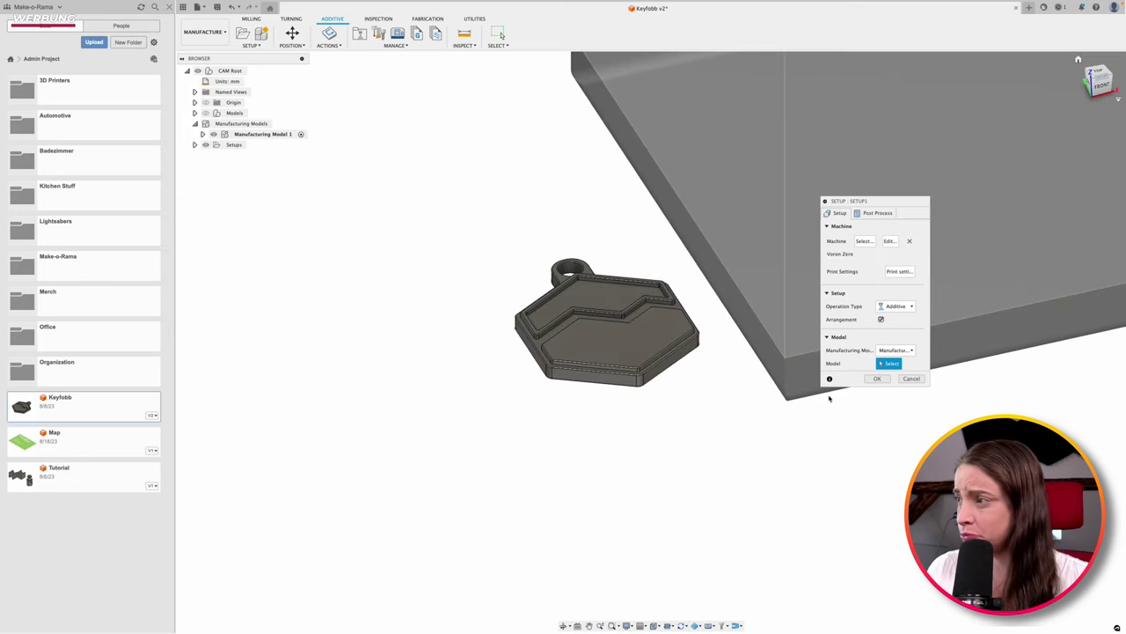
pyautogui.scroll(-1, 709, 349)
pyautogui.scroll(-2, 714, 357)
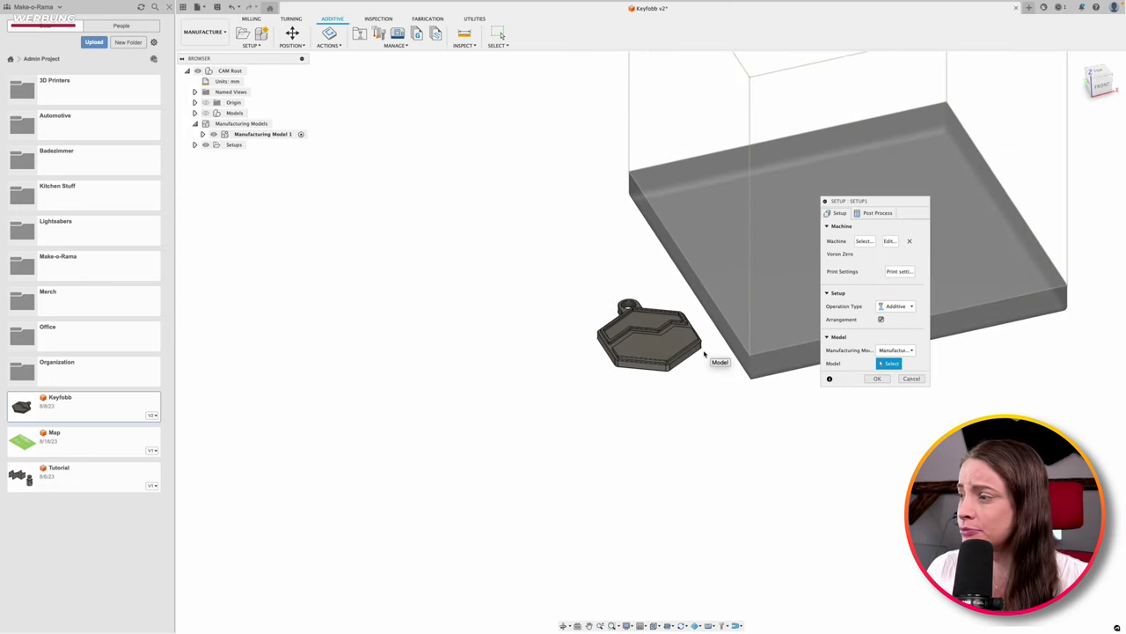
pyautogui.scroll(-1, 720, 360)
pyautogui.moveTo(777, 351)
pyautogui.mouseDown(button='middle')
pyautogui.moveTo(671, 369)
pyautogui.moveTo(504, 452)
pyautogui.mouseUp(button='middle')
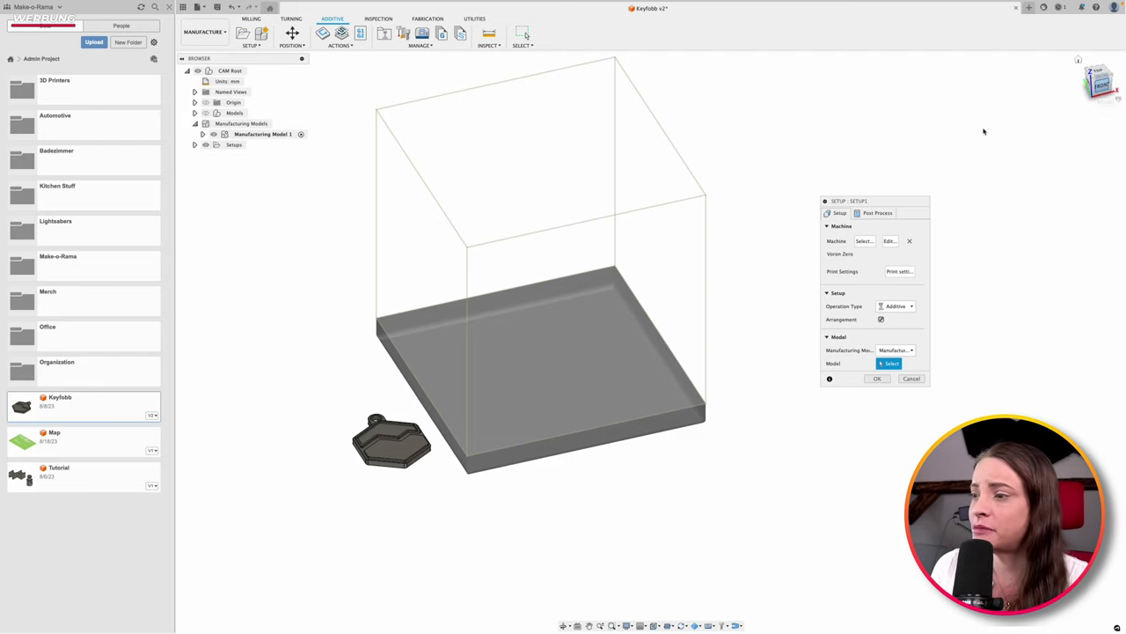
pyautogui.click(1100, 85)
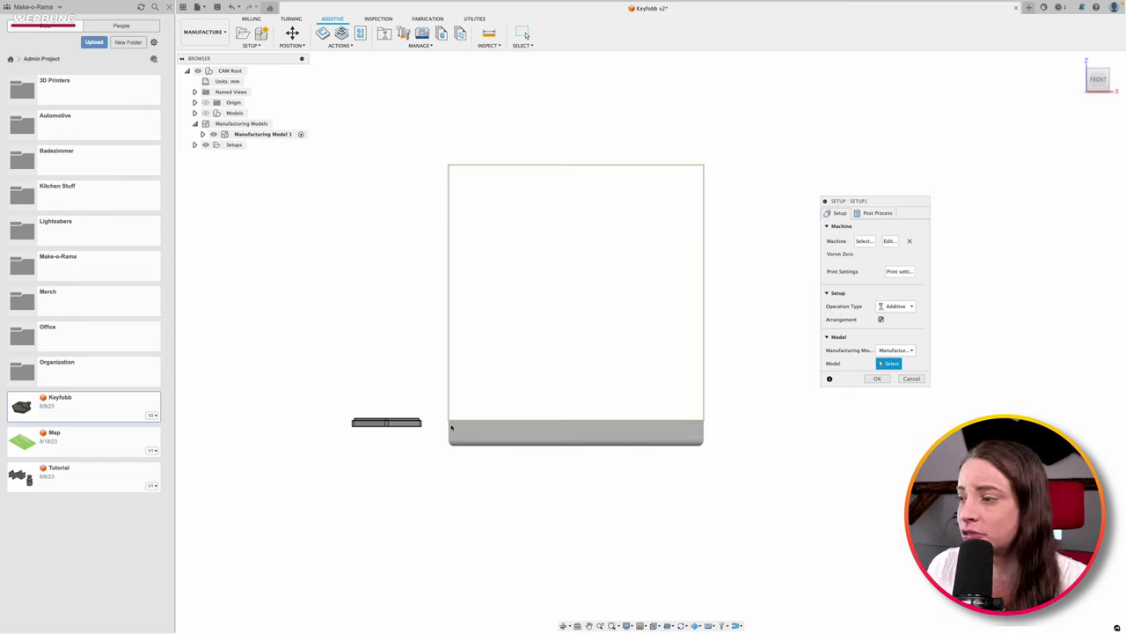
pyautogui.keyDown('shift'); pyautogui.moveTo(760, 358); pyautogui.dragTo(759, 364, button='middle'); pyautogui.keyUp('shift')
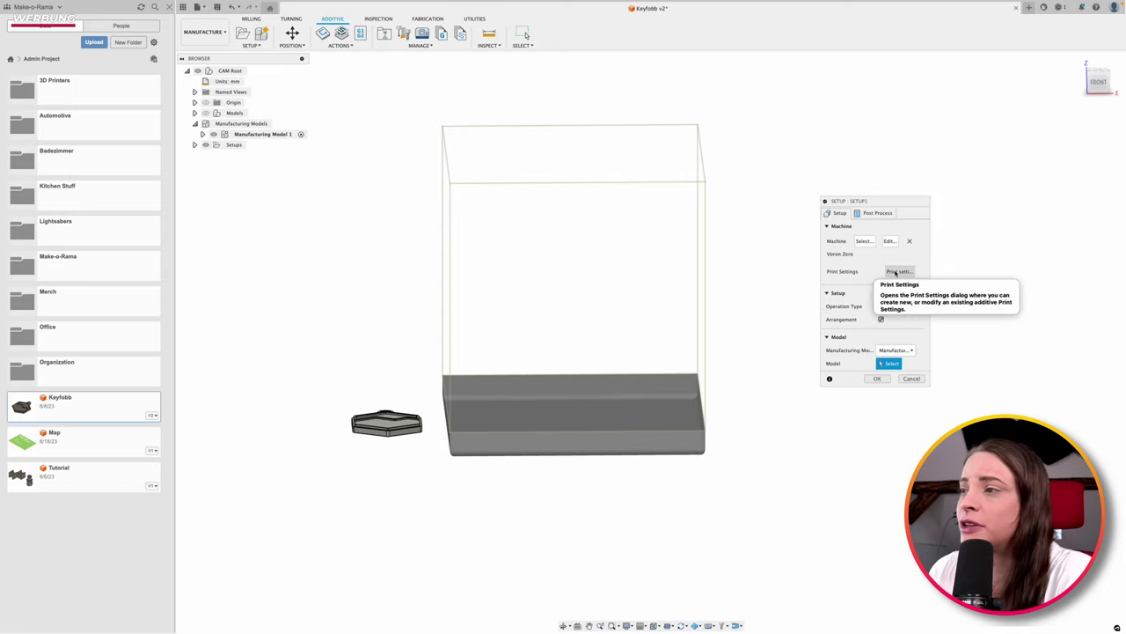
# Step: Assign the local ABS (Direct Drive) print setting to the setup
pyautogui.click(898, 271)
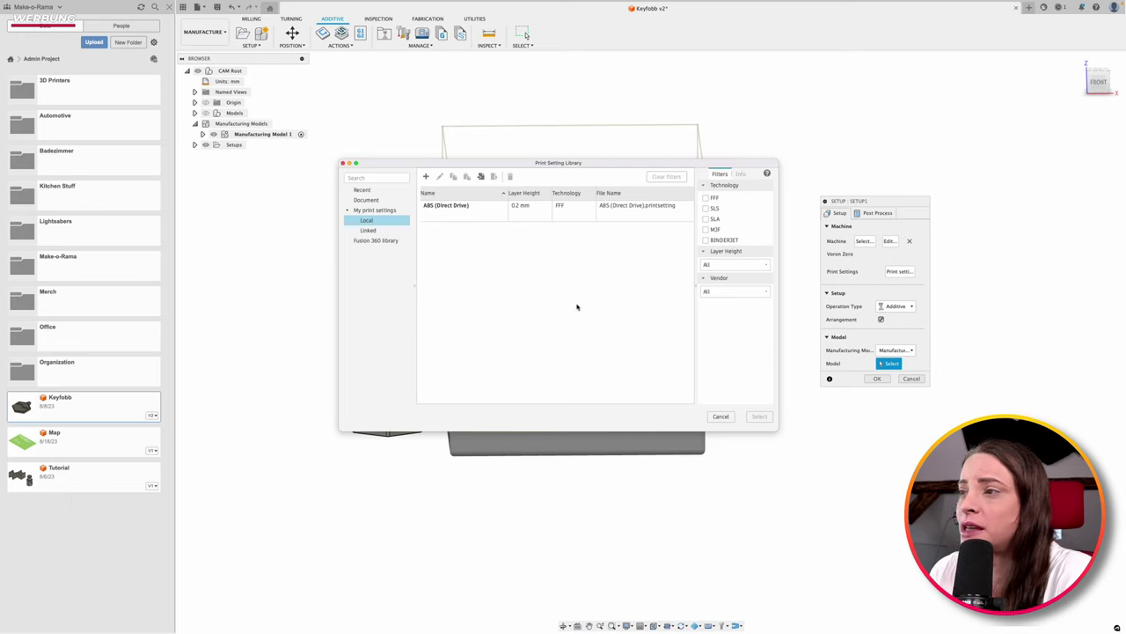
pyautogui.click(484, 211)
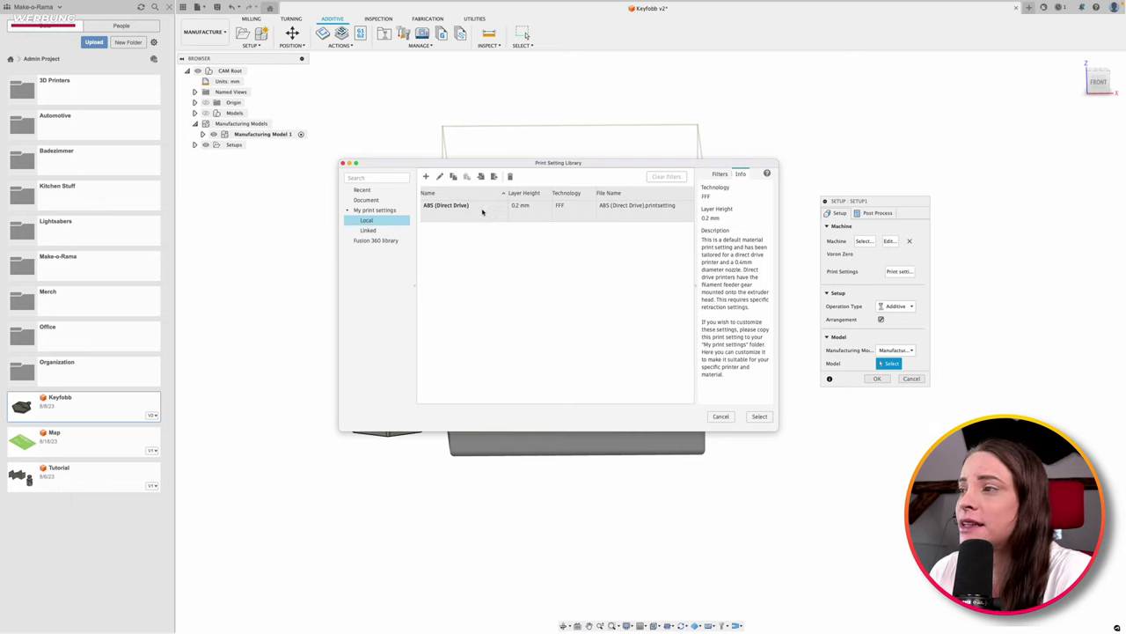
pyautogui.doubleClick(484, 211)
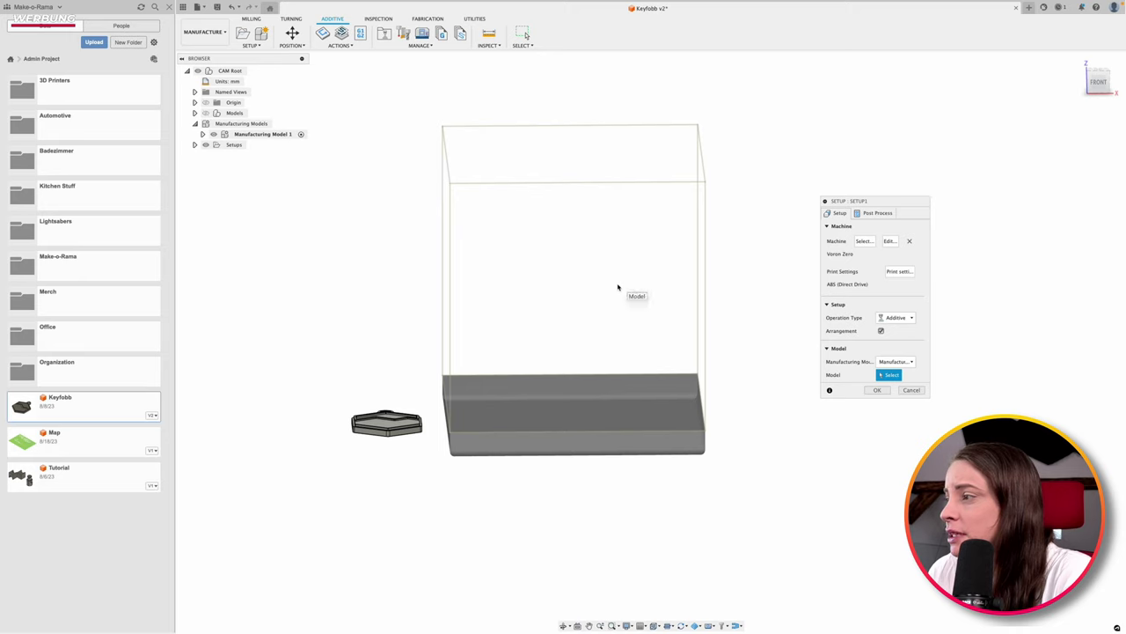
# Step: Browse the built-in Fusion 360 print settings in the Print Setting Library
pyautogui.click(898, 271)
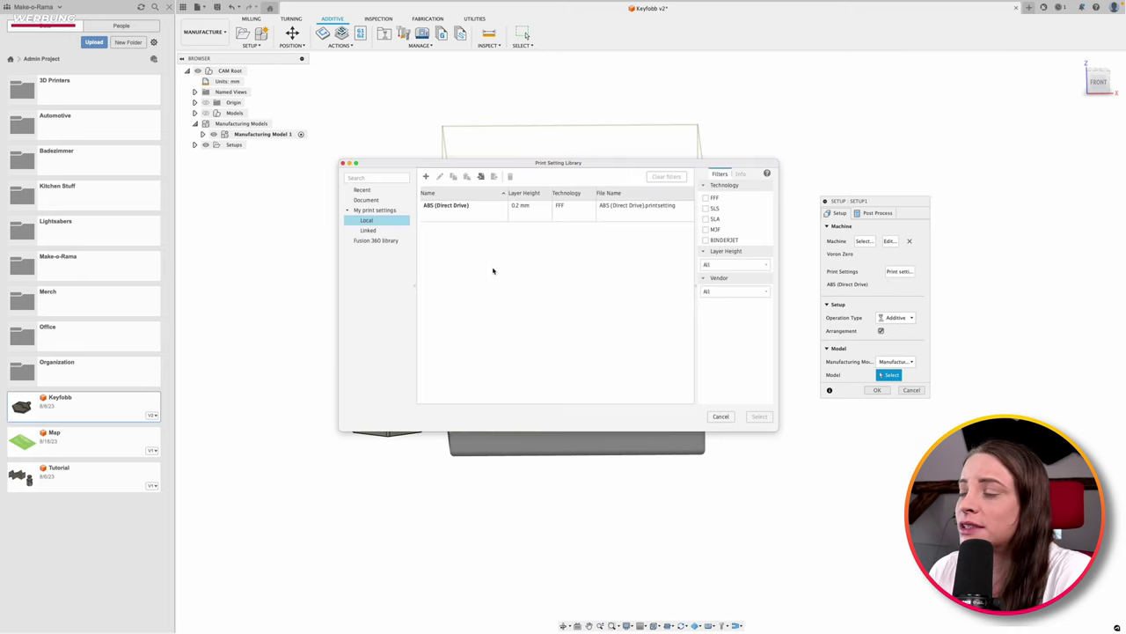
pyautogui.click(467, 211)
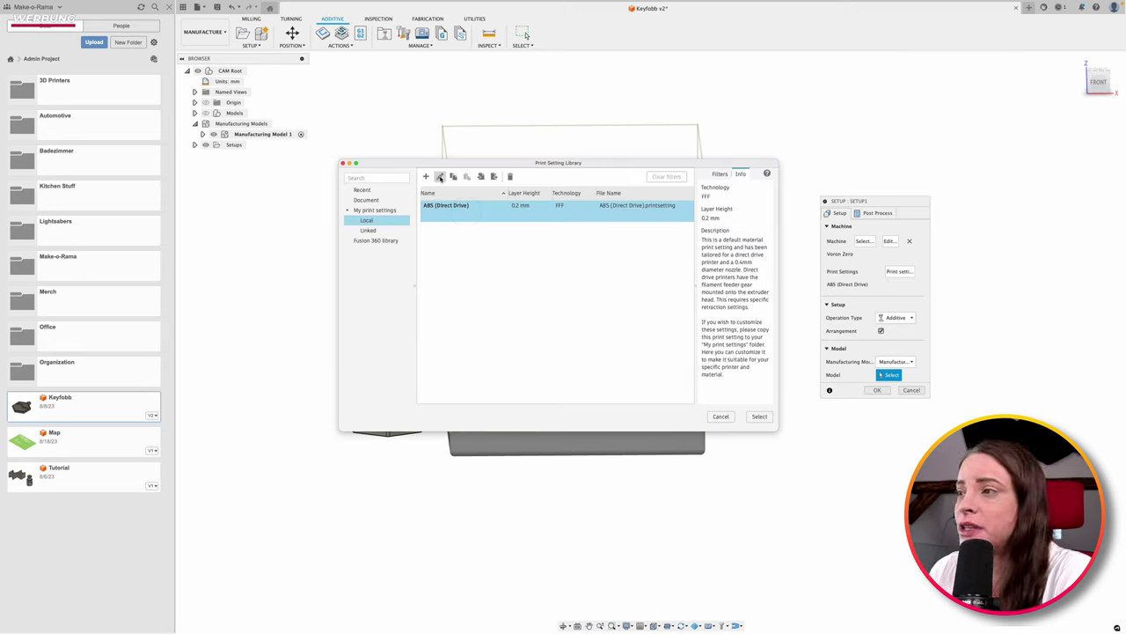
pyautogui.click(379, 241)
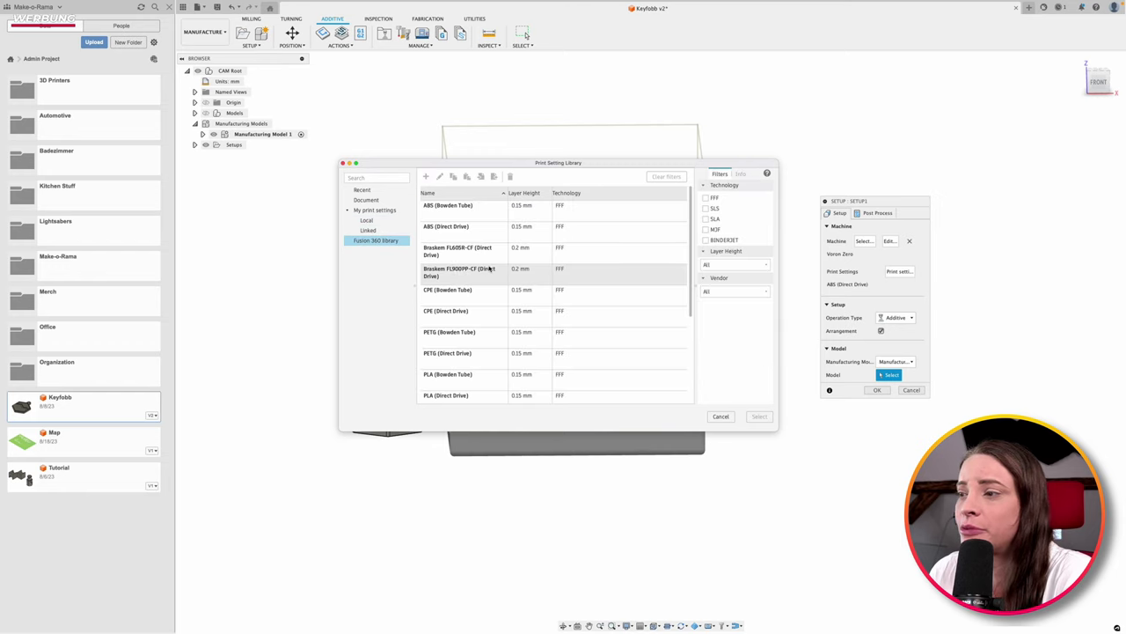
pyautogui.scroll(-3, 533, 303)
pyautogui.scroll(-2, 533, 305)
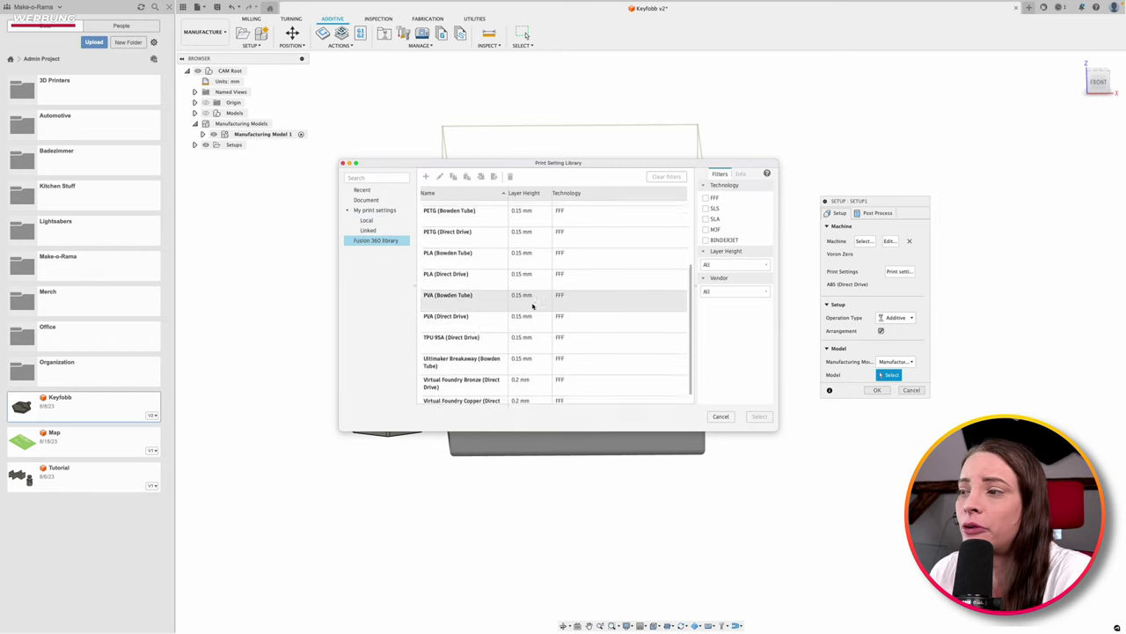
pyautogui.scroll(-1, 532, 306)
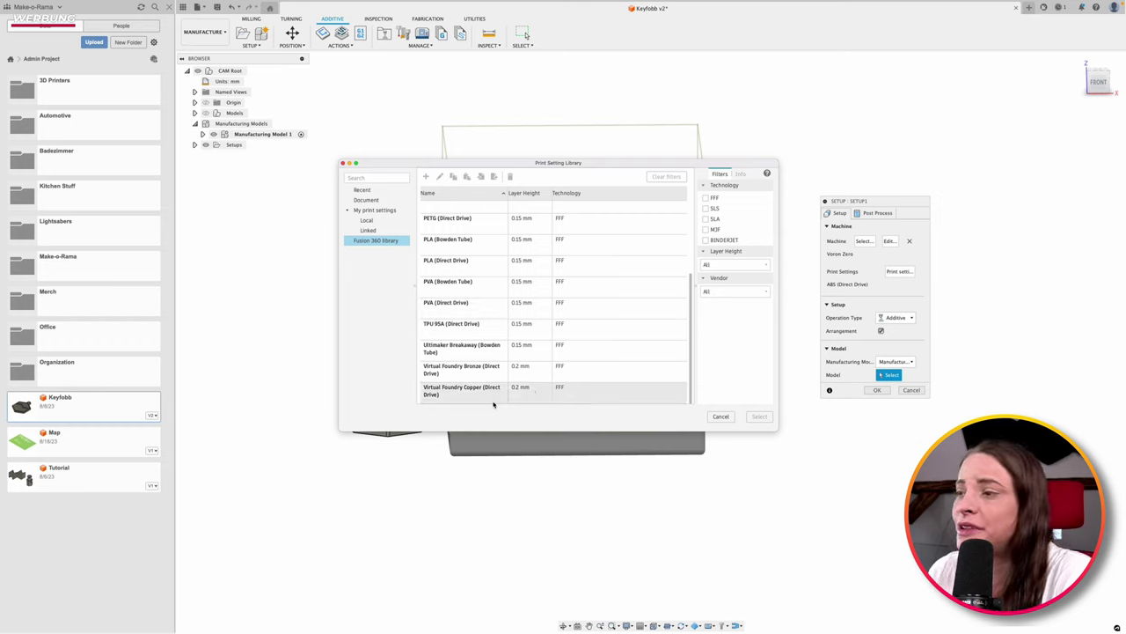
pyautogui.scroll(5, 488, 387)
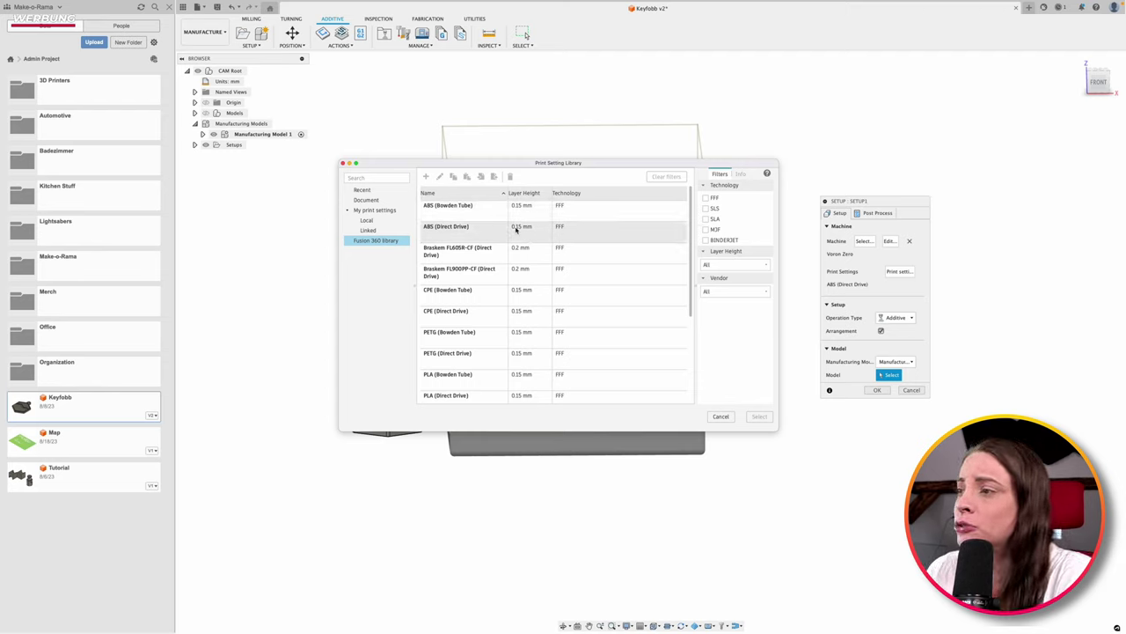
# Step: Reapply local ABS (Direct Drive), then reopen the library with it selected
pyautogui.click(367, 220)
pyautogui.click(484, 211)
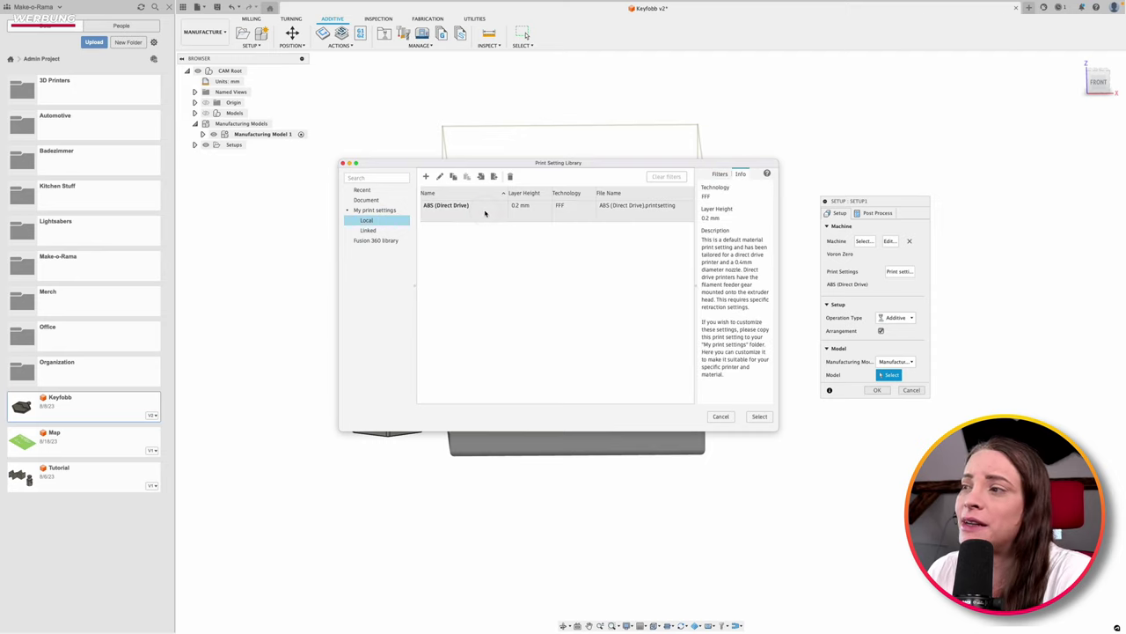
pyautogui.doubleClick(492, 212)
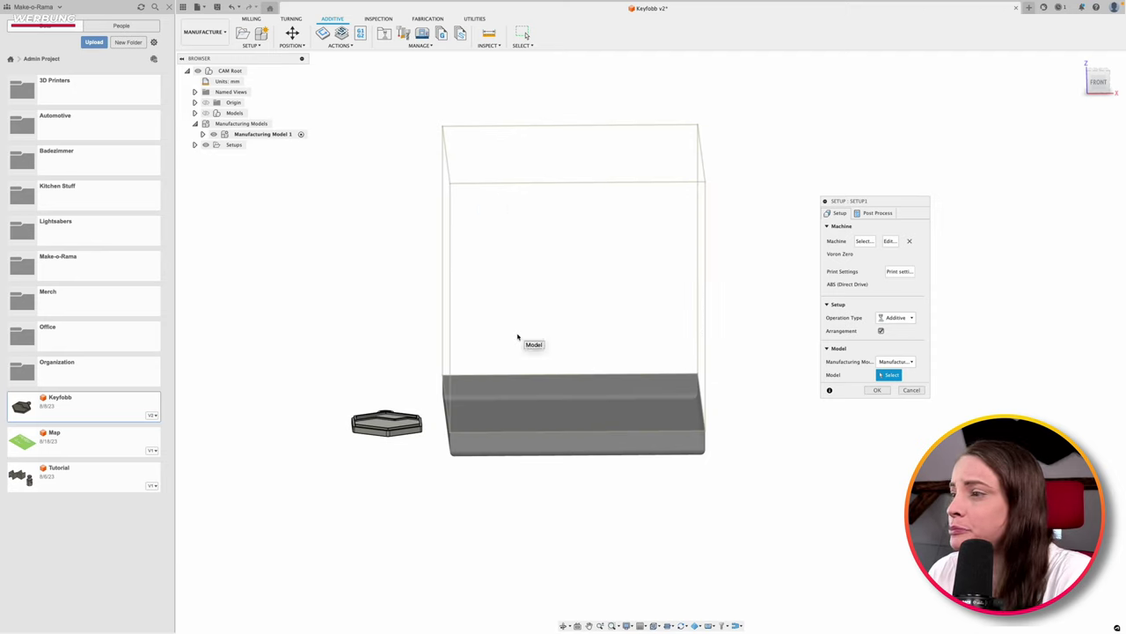
pyautogui.click(899, 271)
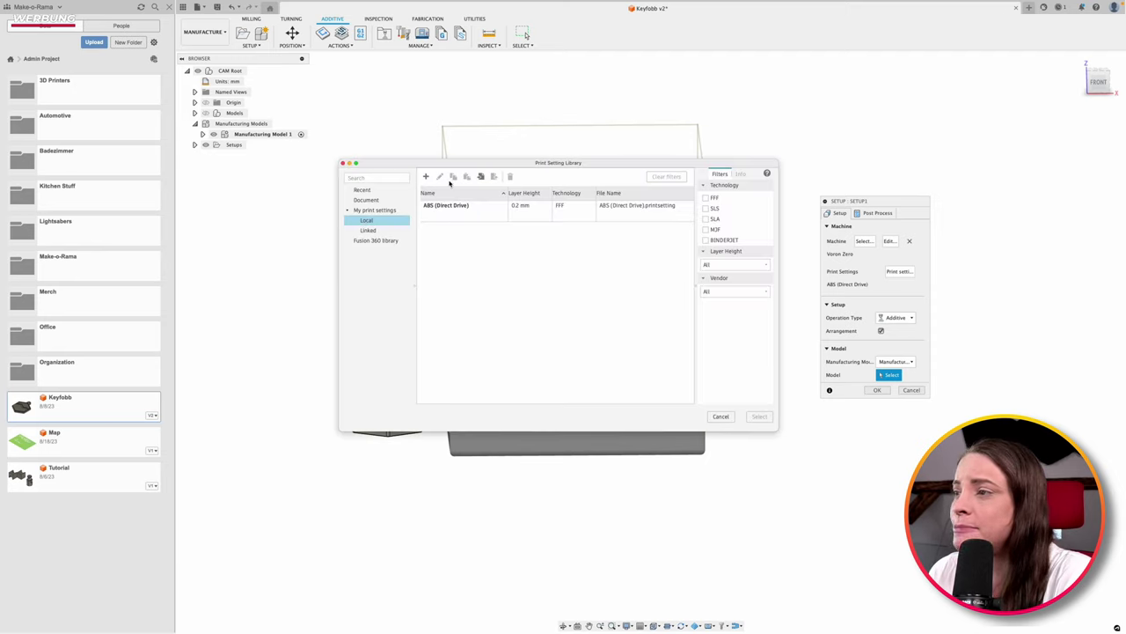
pyautogui.click(448, 218)
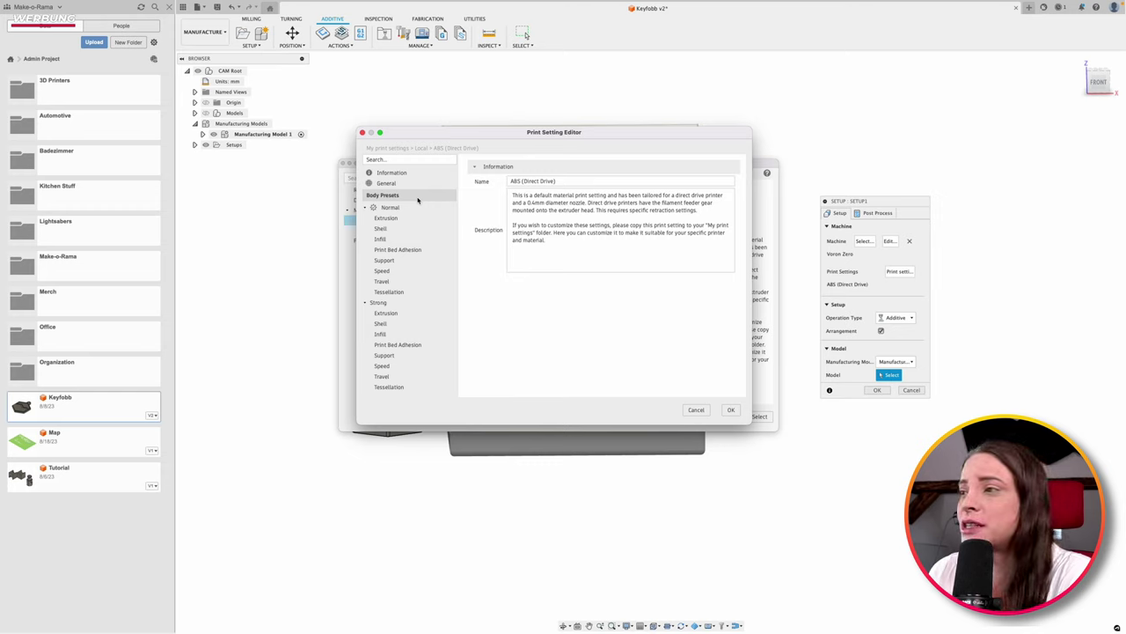
# Step: Review the Normal preset's extrusion, shell and infill settings, keeping Honeycomb infill
pyautogui.click(387, 207)
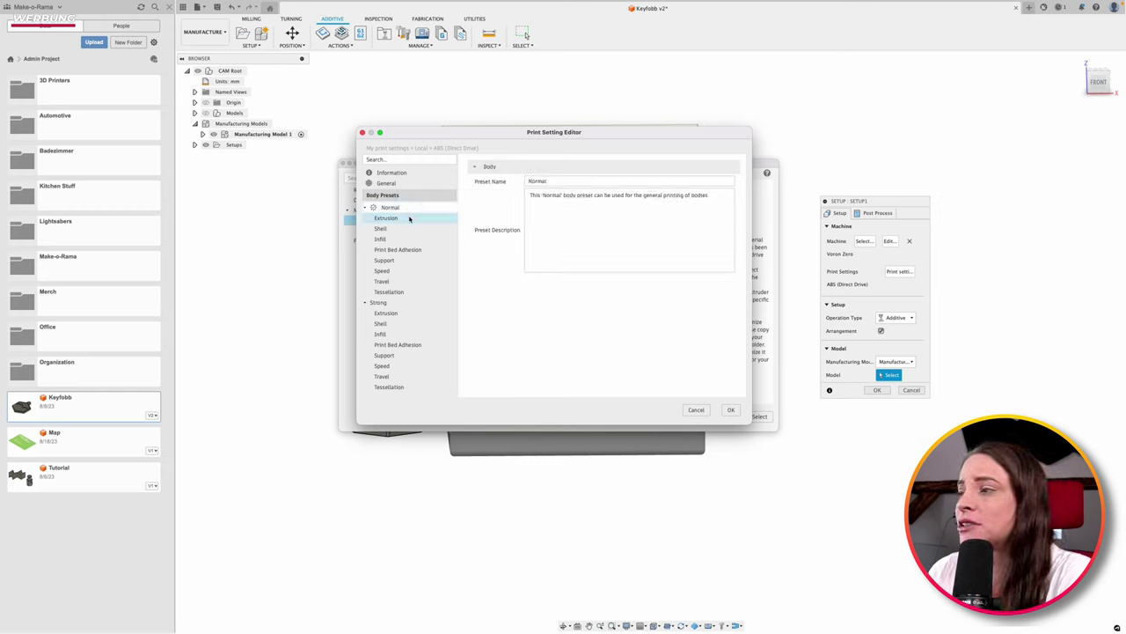
pyautogui.click(409, 218)
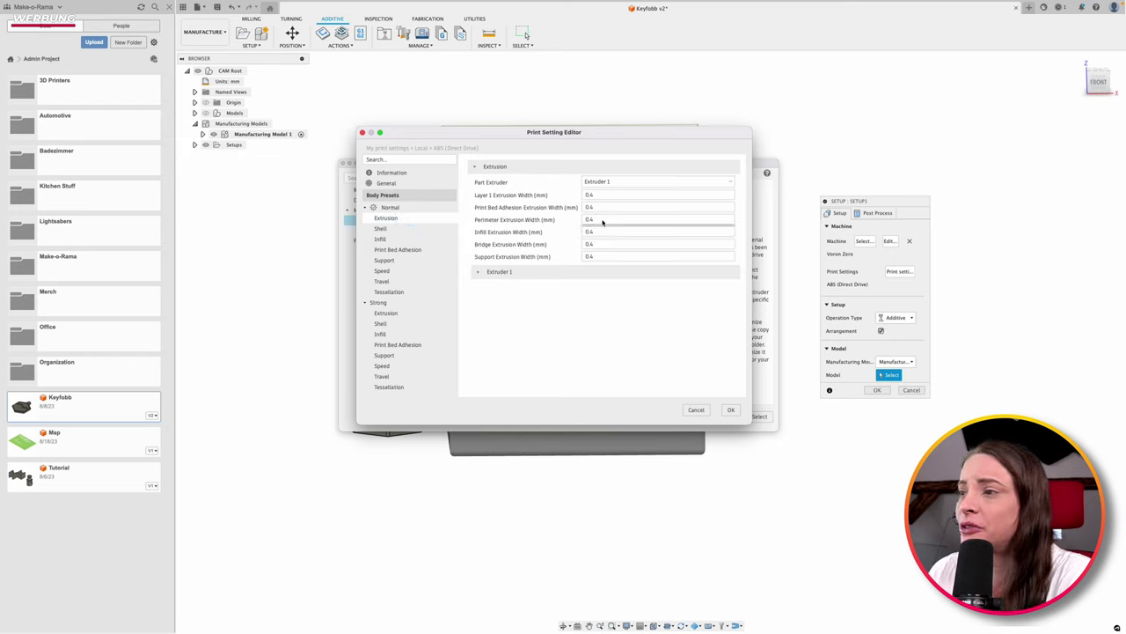
pyautogui.click(387, 228)
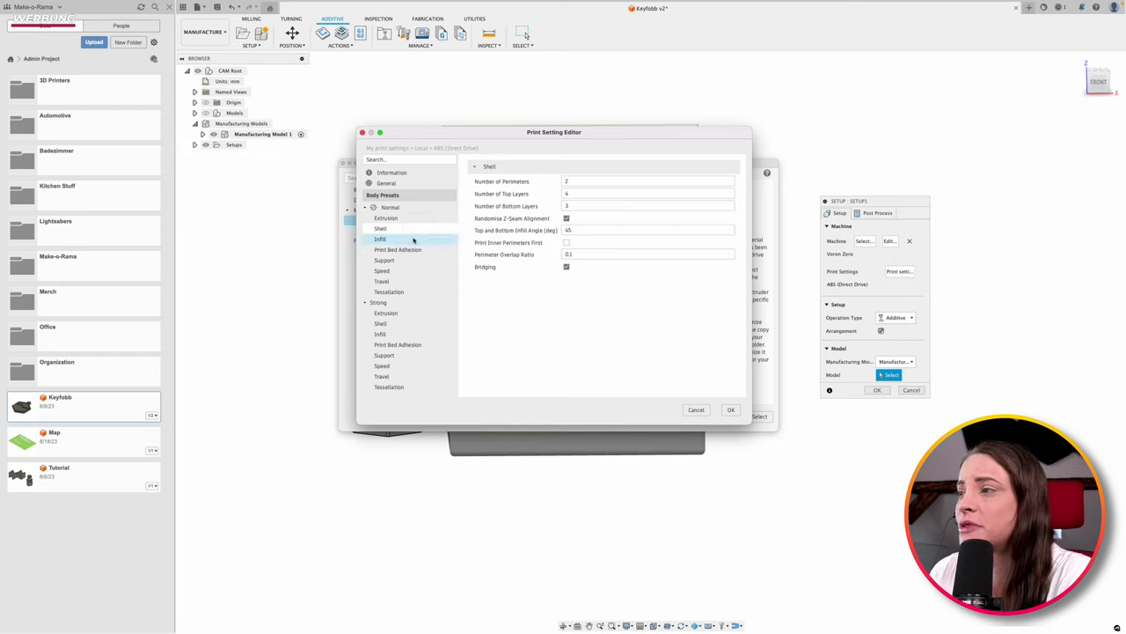
pyautogui.click(412, 239)
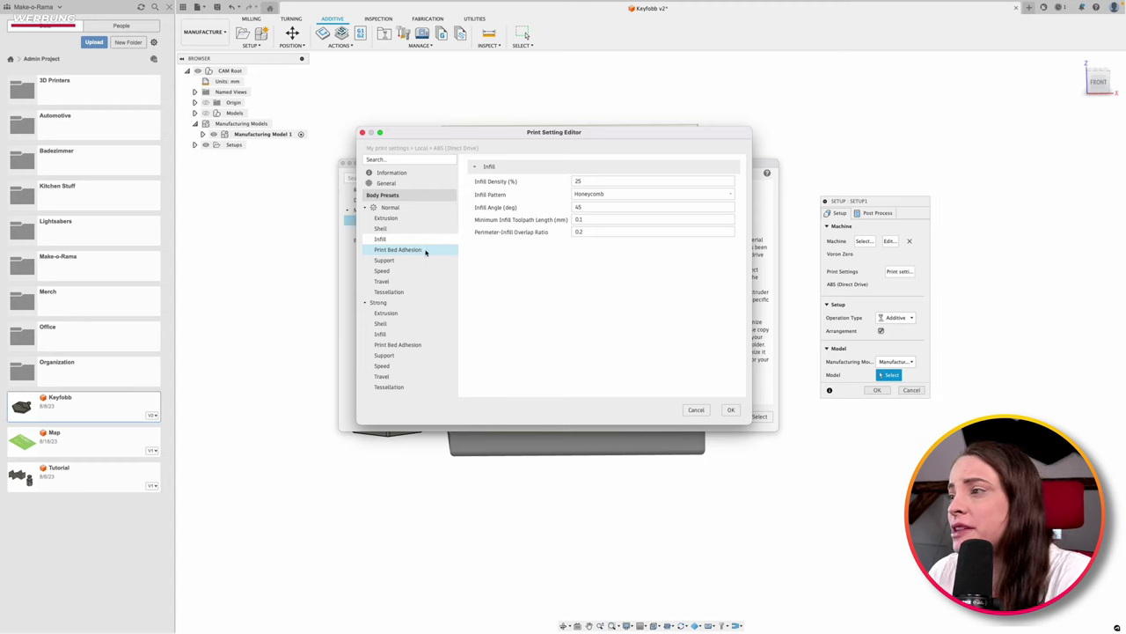
pyautogui.click(621, 193)
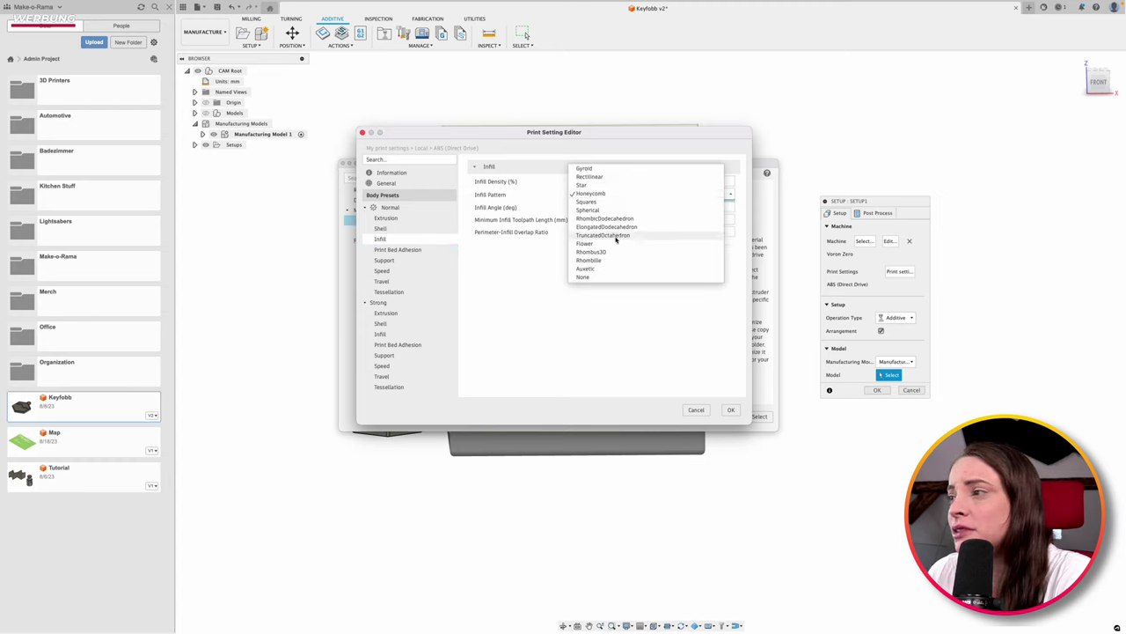
pyautogui.click(497, 270)
# Step: Review the adhesion, support and speed settings, ending on the general settings
pyautogui.click(403, 249)
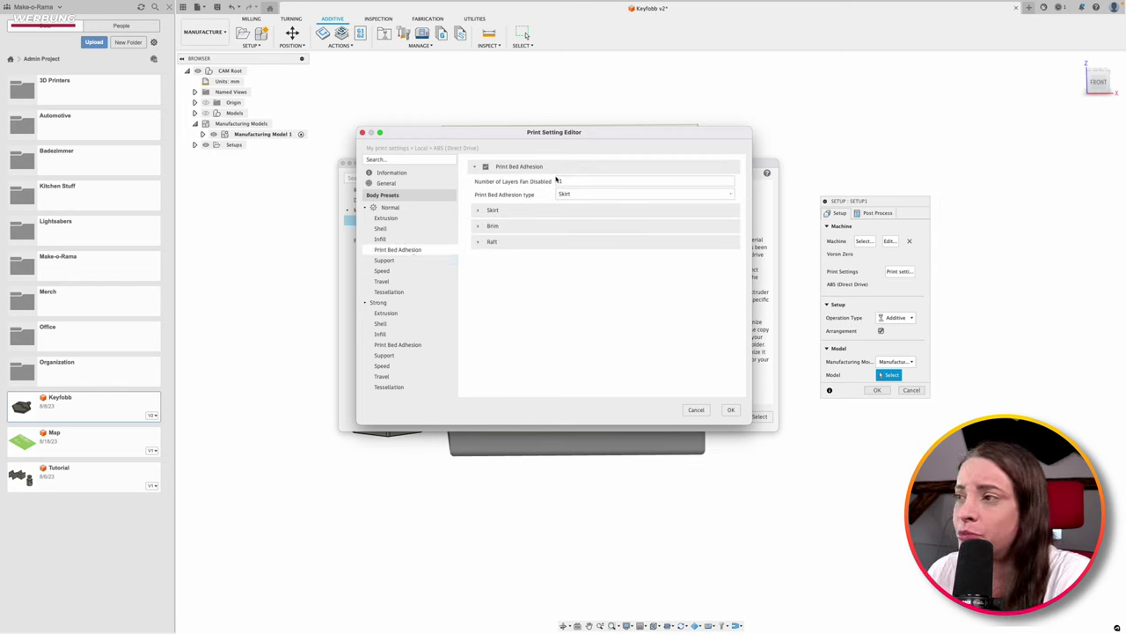
pyautogui.click(384, 261)
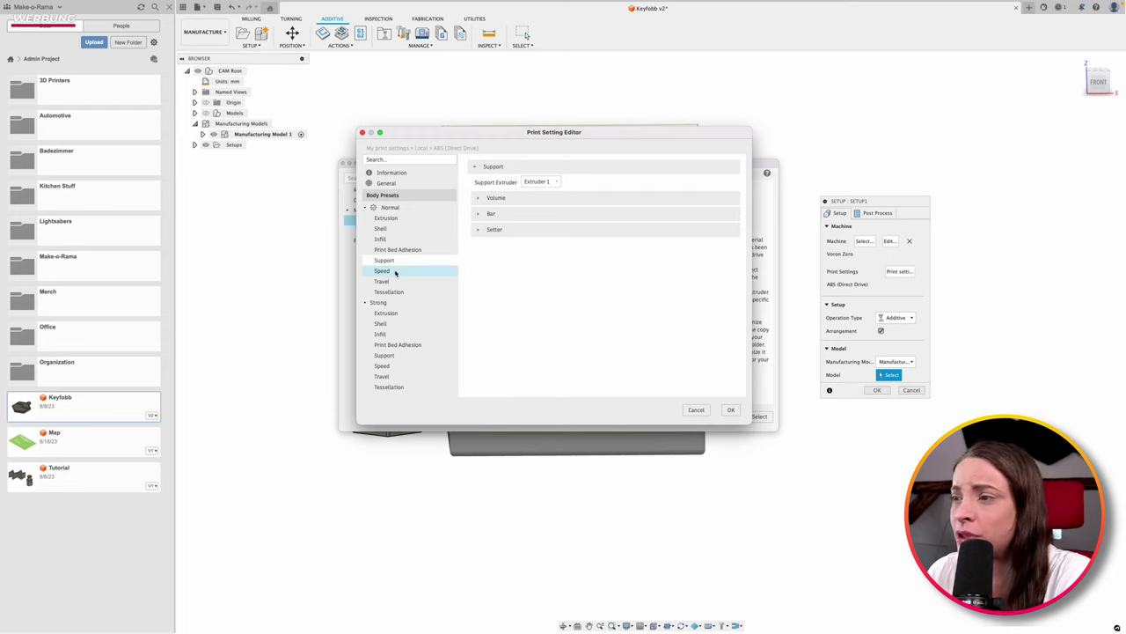
pyautogui.click(395, 273)
pyautogui.click(402, 208)
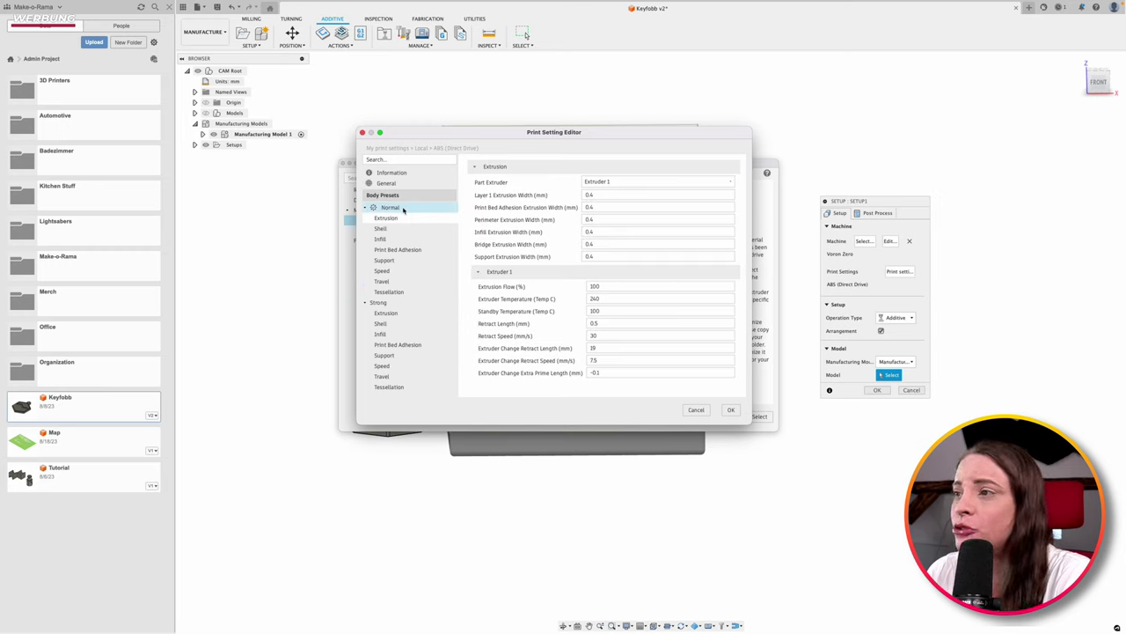
pyautogui.click(404, 208)
pyautogui.click(392, 182)
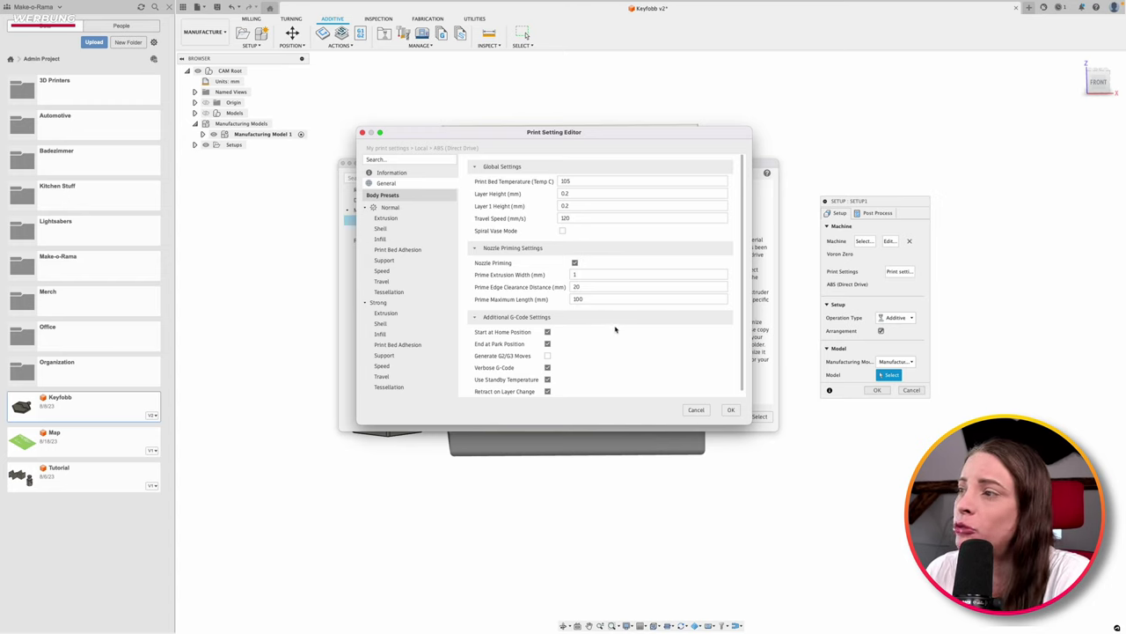
# Step: Check the 105 °C bed temperature and the Normal preset's 240 extruder temperature
pyautogui.doubleClick(566, 181)
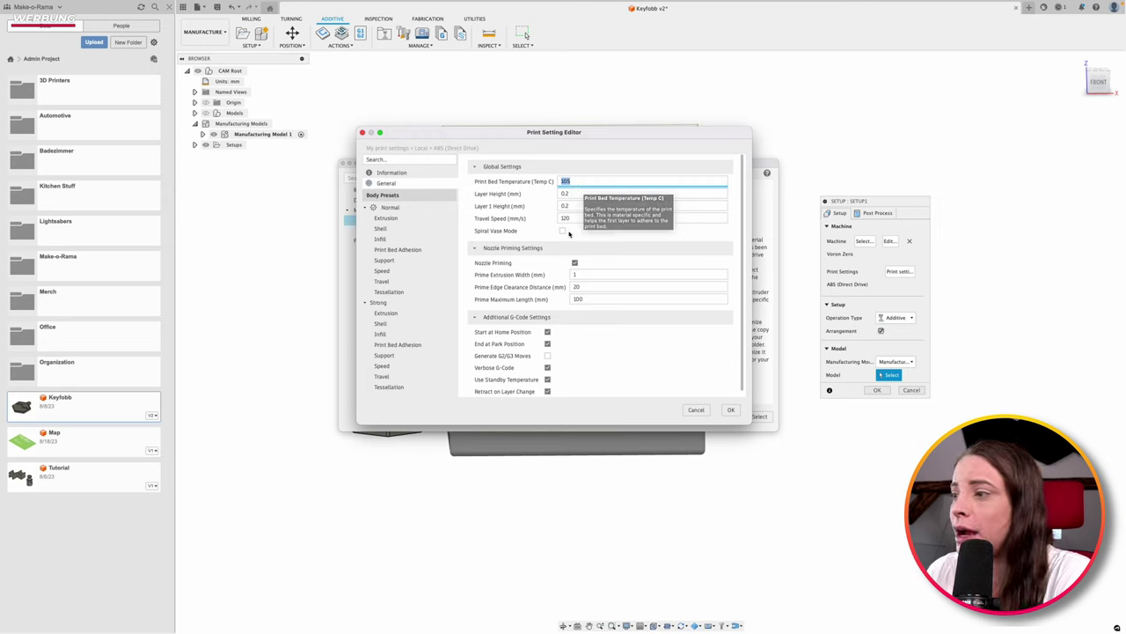
pyautogui.scroll(-1, 586, 263)
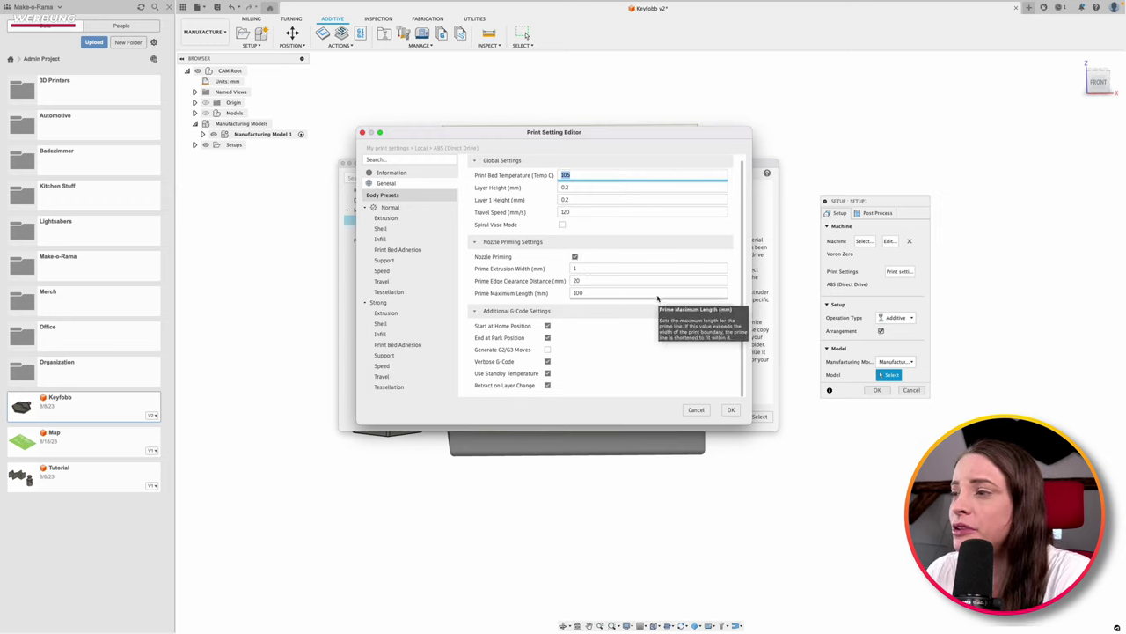
pyautogui.scroll(1, 610, 333)
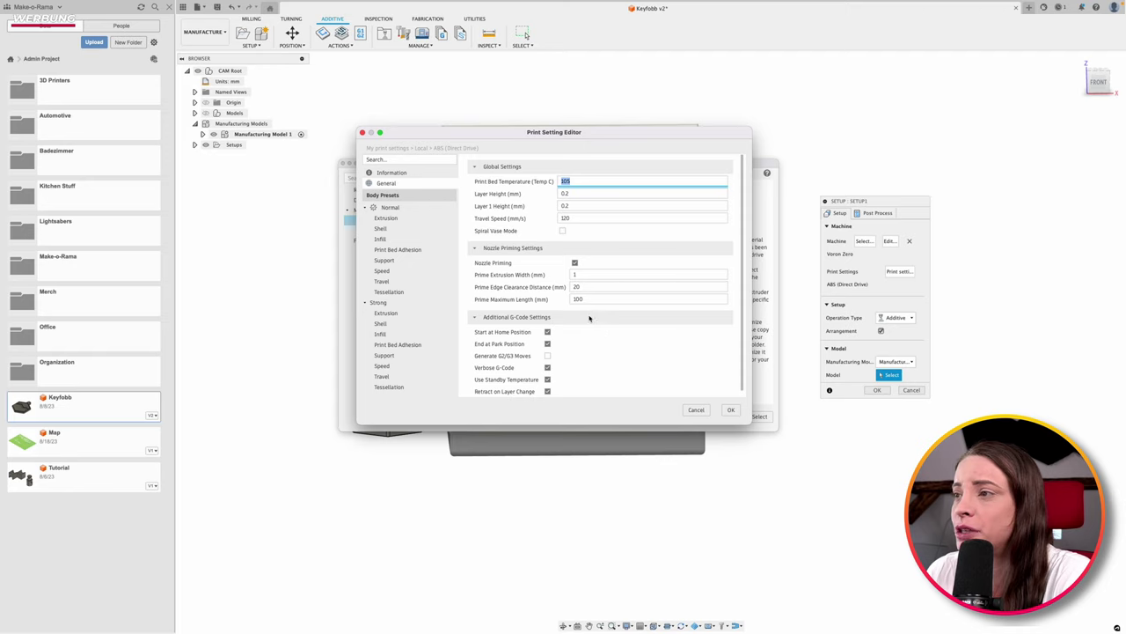
pyautogui.click(392, 208)
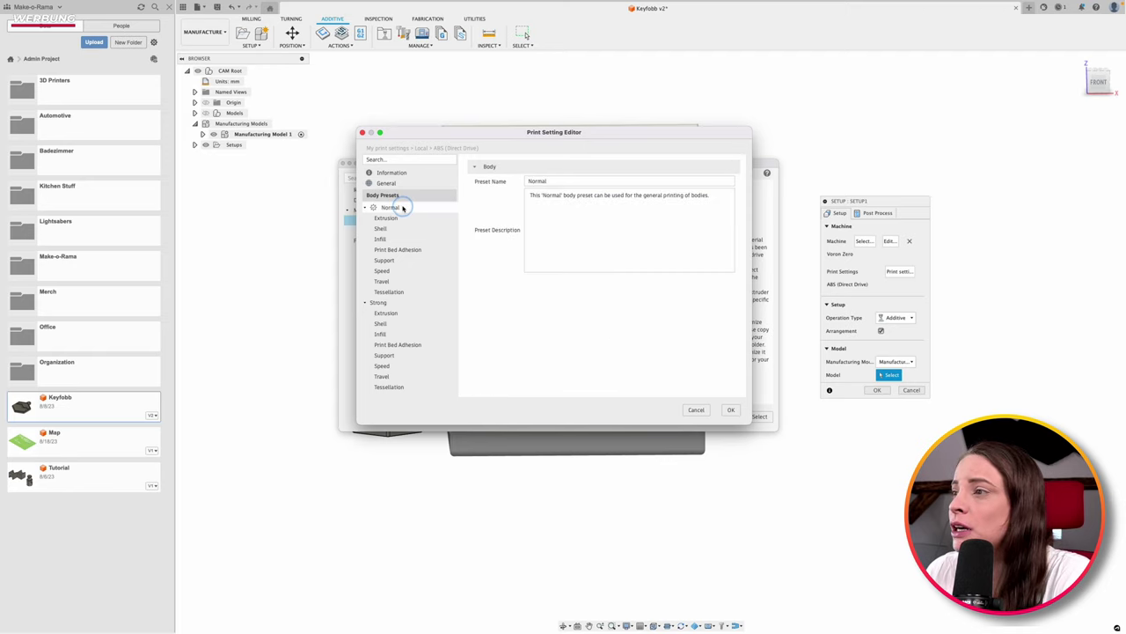
pyautogui.click(400, 219)
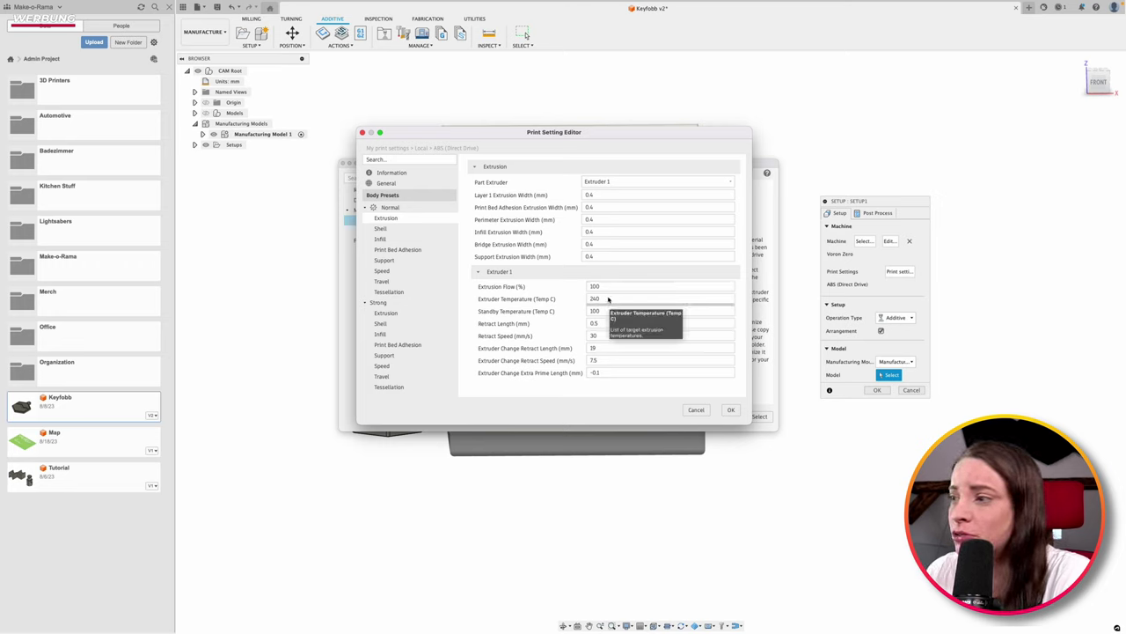
pyautogui.click(607, 299)
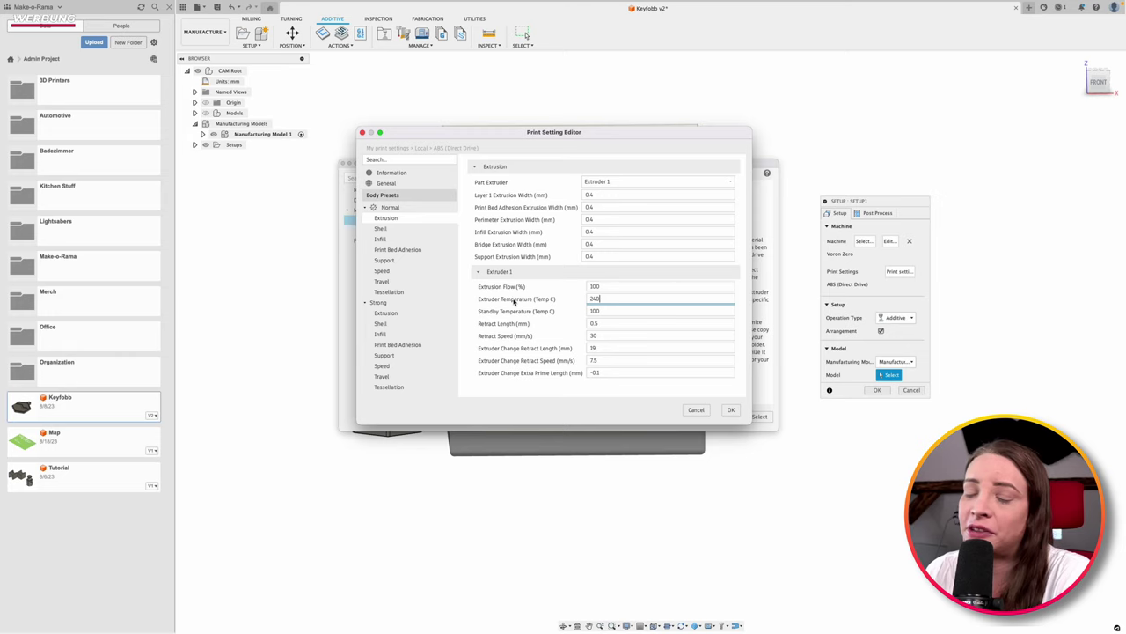
pyautogui.doubleClick(592, 299)
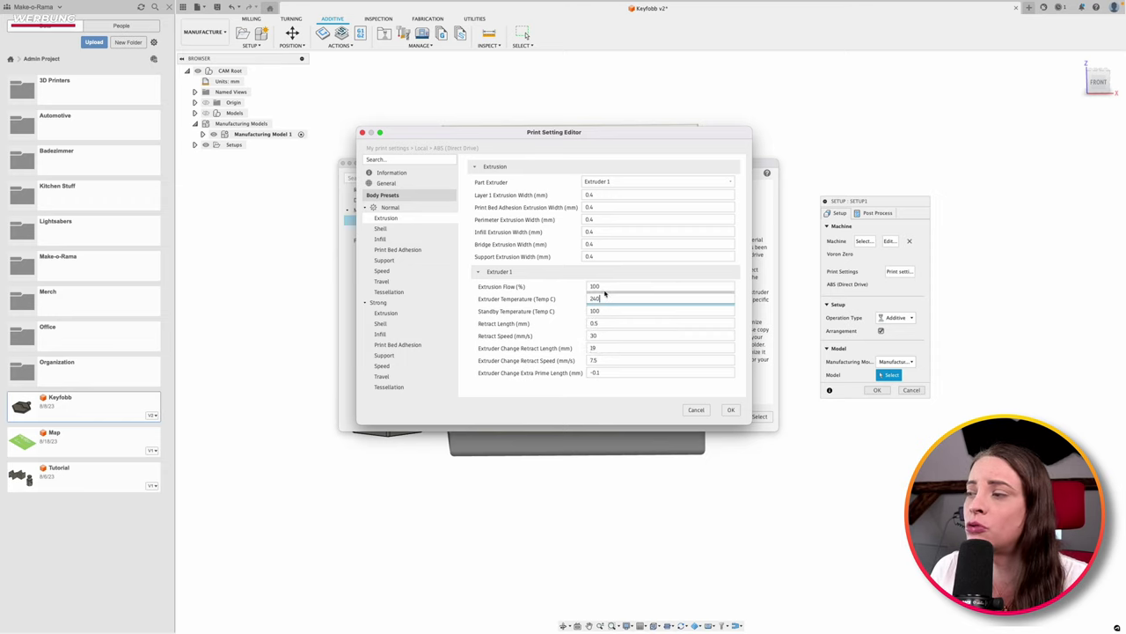
# Step: Set extrusion flow to 100% and accept the ABS (Direct Drive) print settings
pyautogui.click(572, 287)
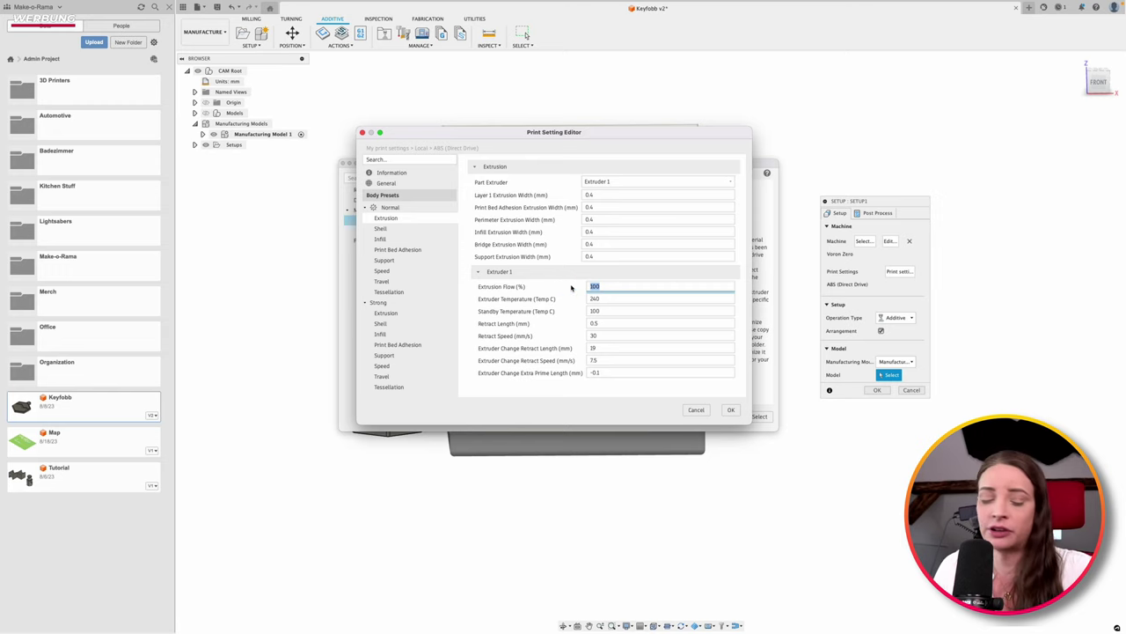
pyautogui.write('98')
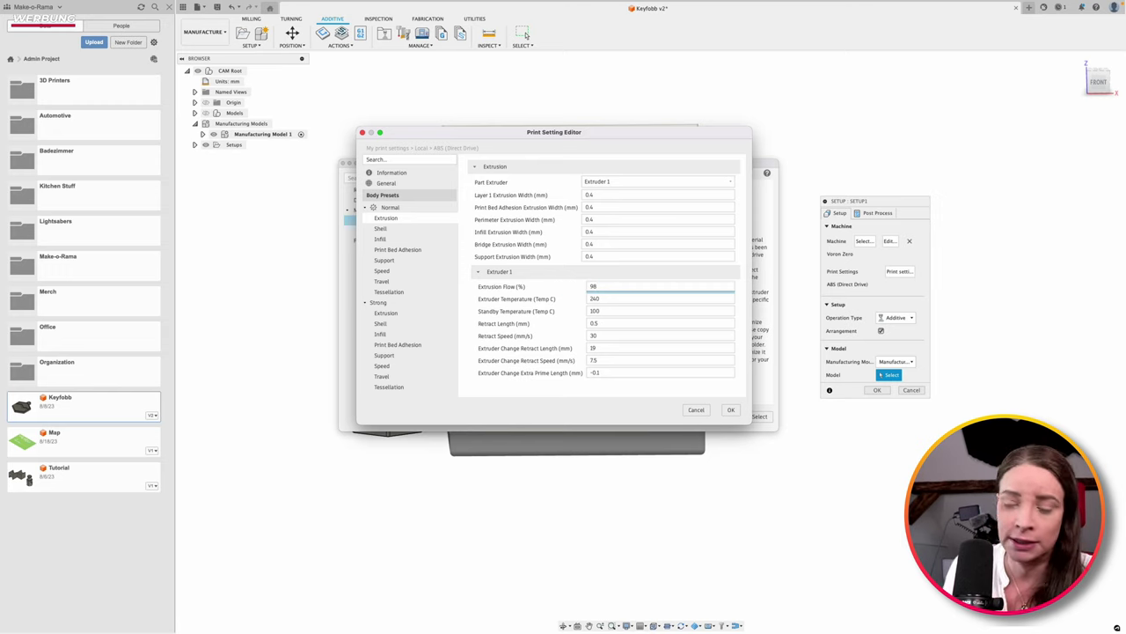
pyautogui.press('BackSpace')
pyautogui.press('BackSpace')
pyautogui.write('100')
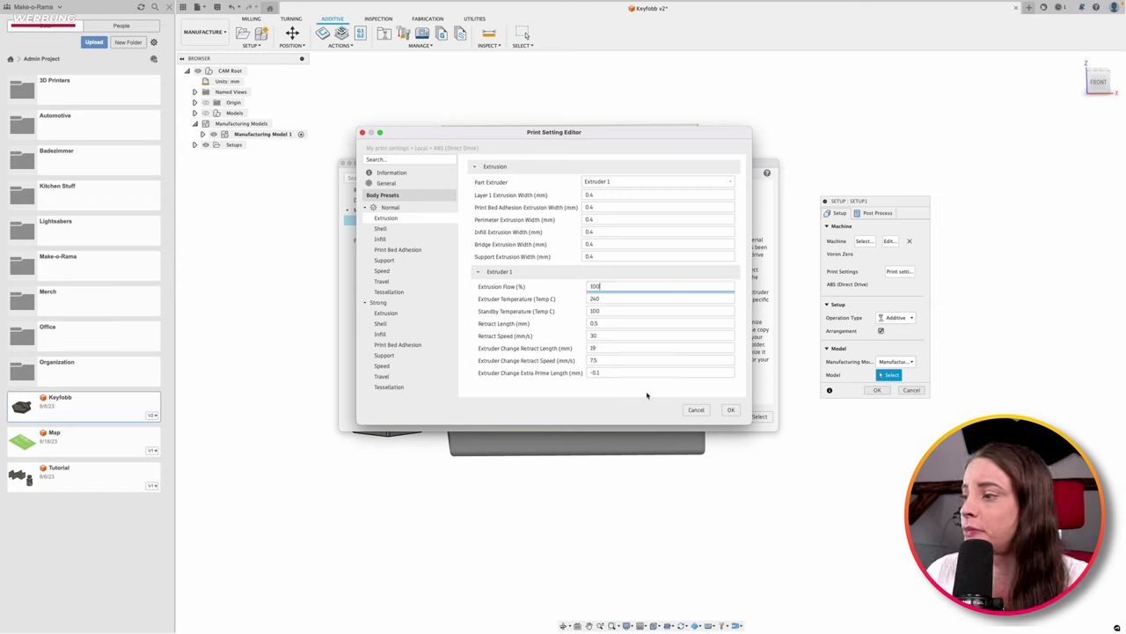
pyautogui.click(733, 411)
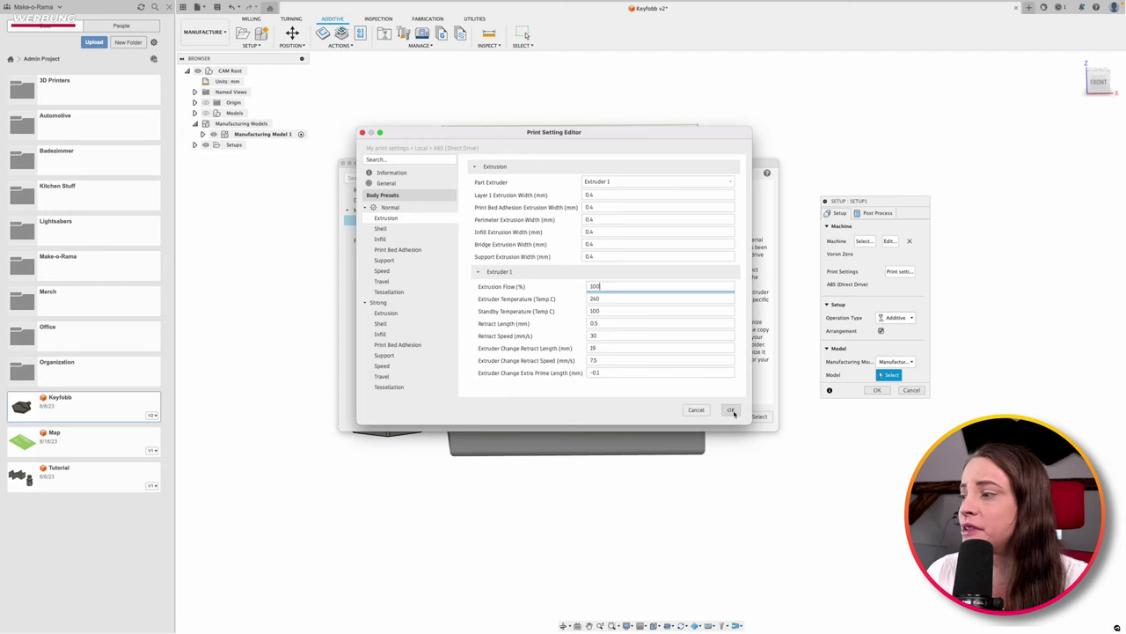
pyautogui.click(756, 416)
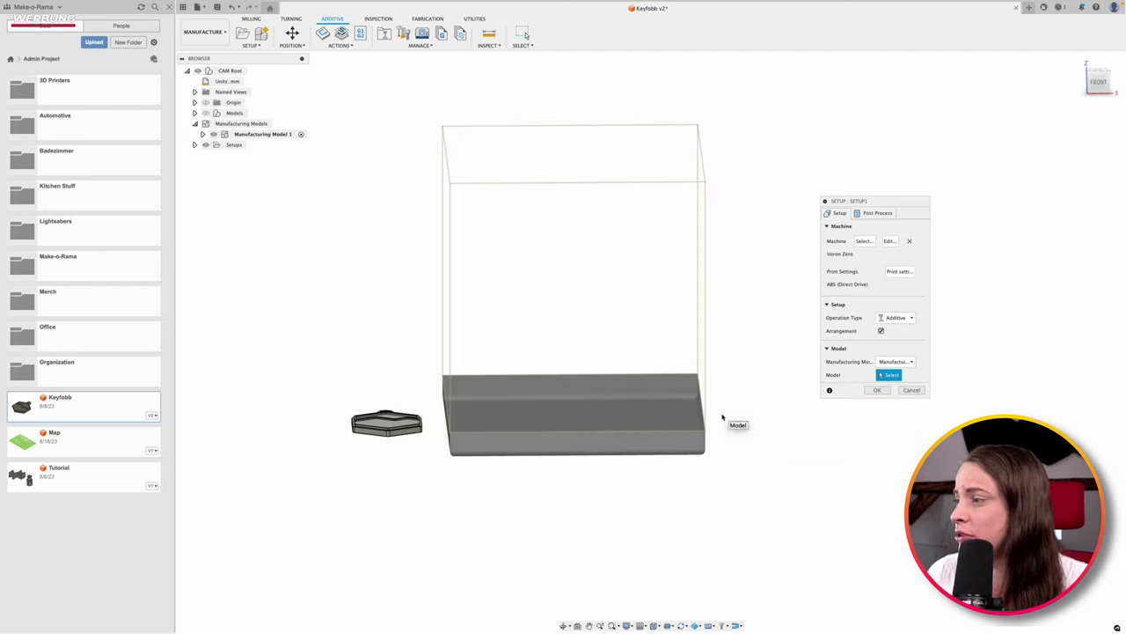
# Step: Select the keyfob body as the model, enable Arrangement, and keep the Additive operation type
pyautogui.moveTo(889, 375)
pyautogui.click(377, 427)
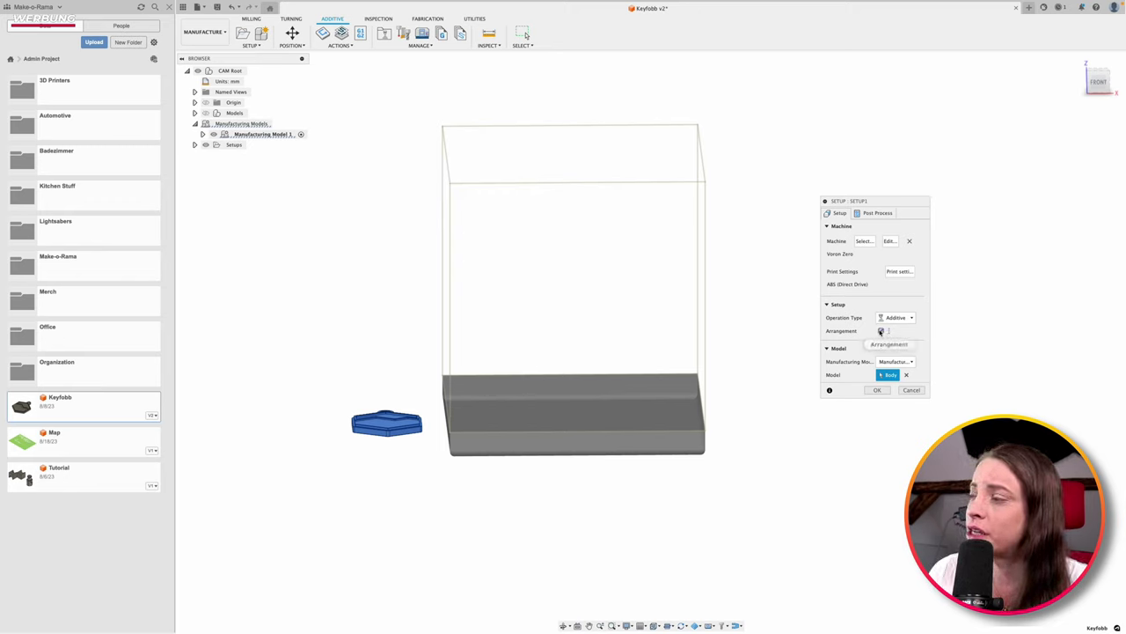
pyautogui.moveTo(881, 331)
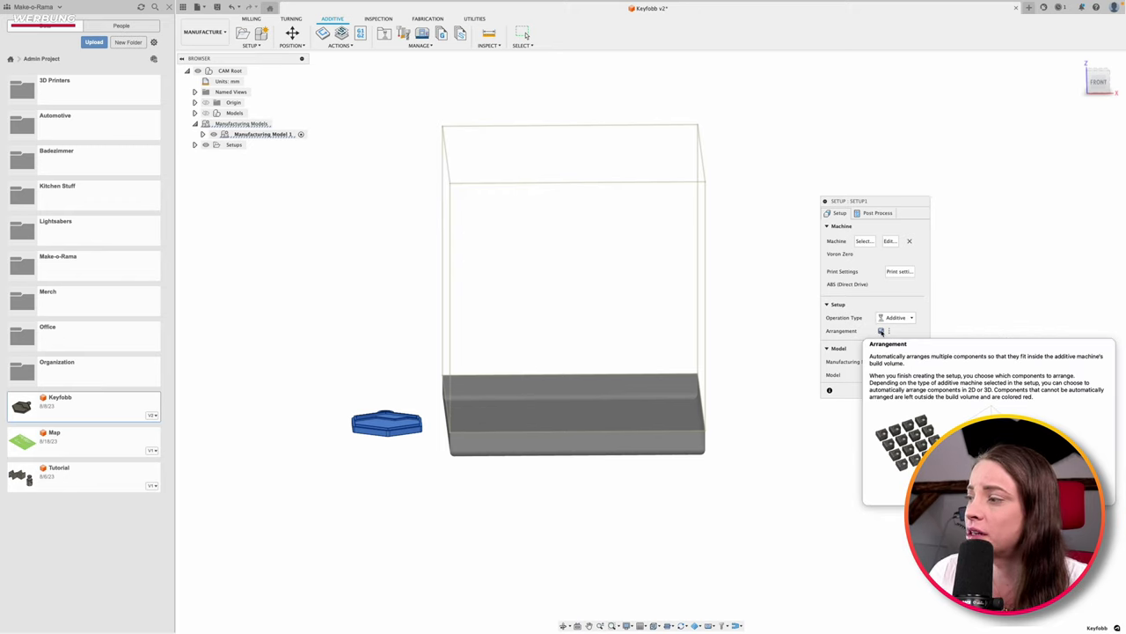
pyautogui.click(881, 331)
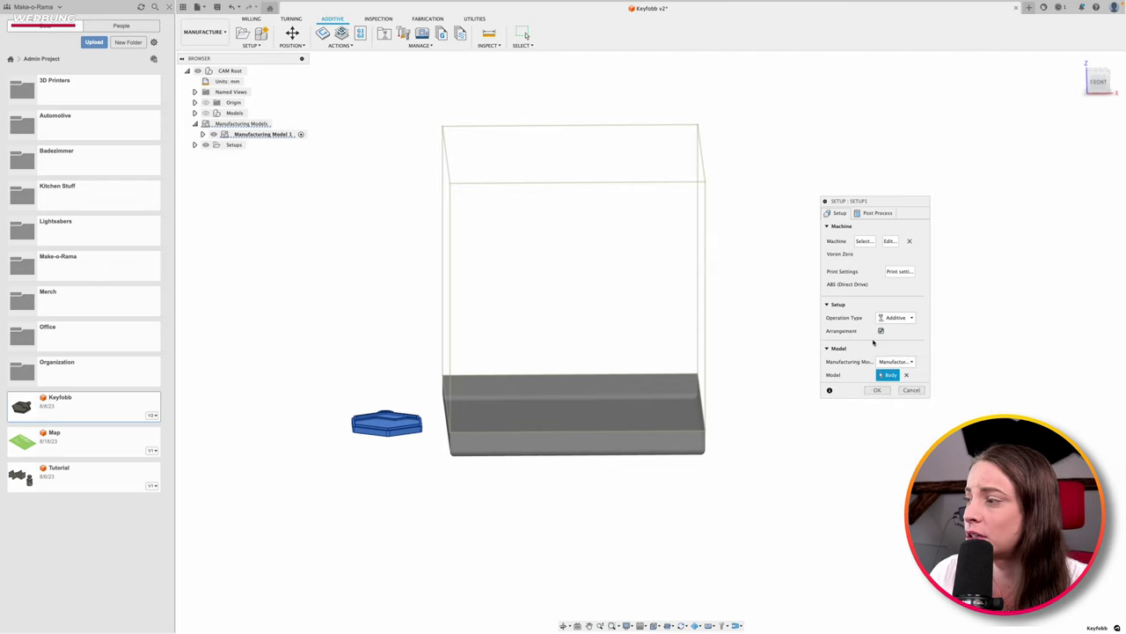
pyautogui.click(895, 317)
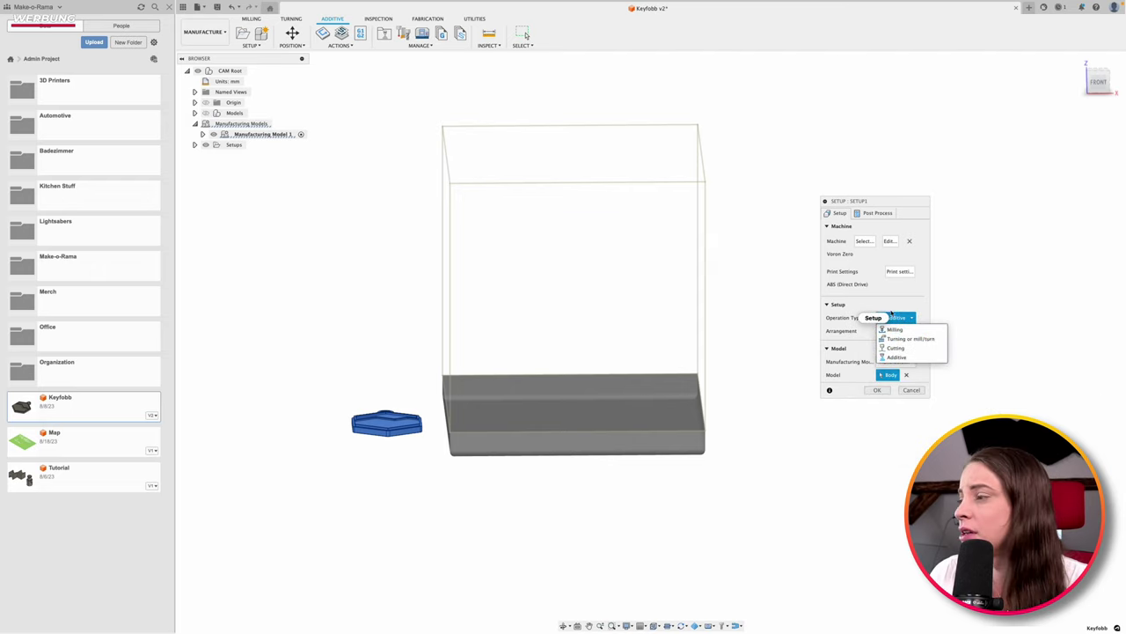
pyautogui.click(895, 356)
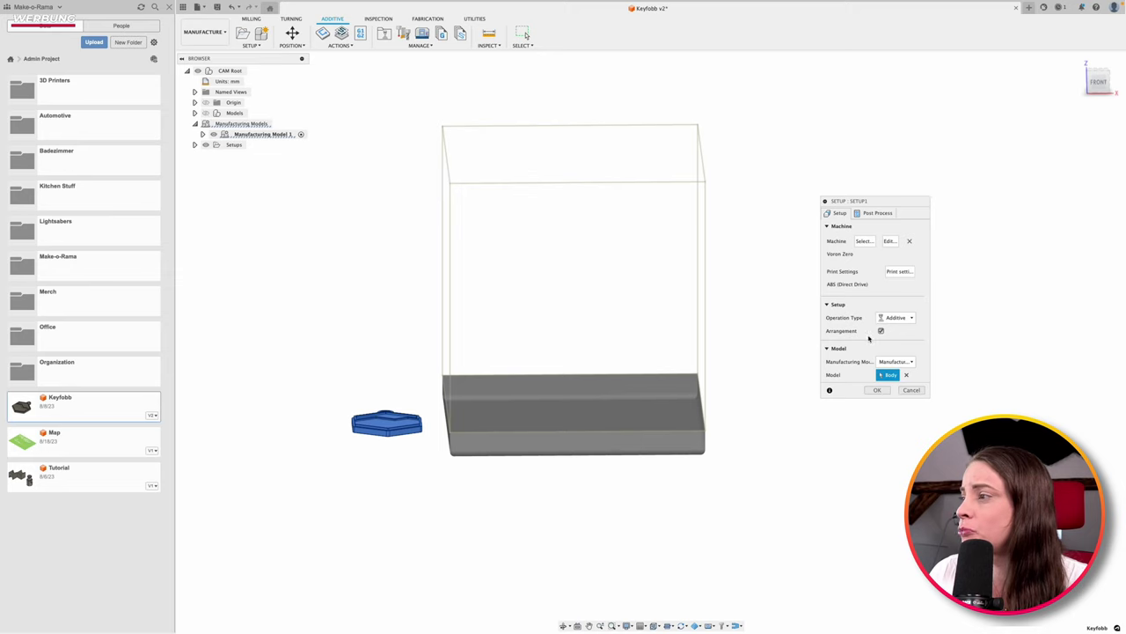
pyautogui.click(877, 390)
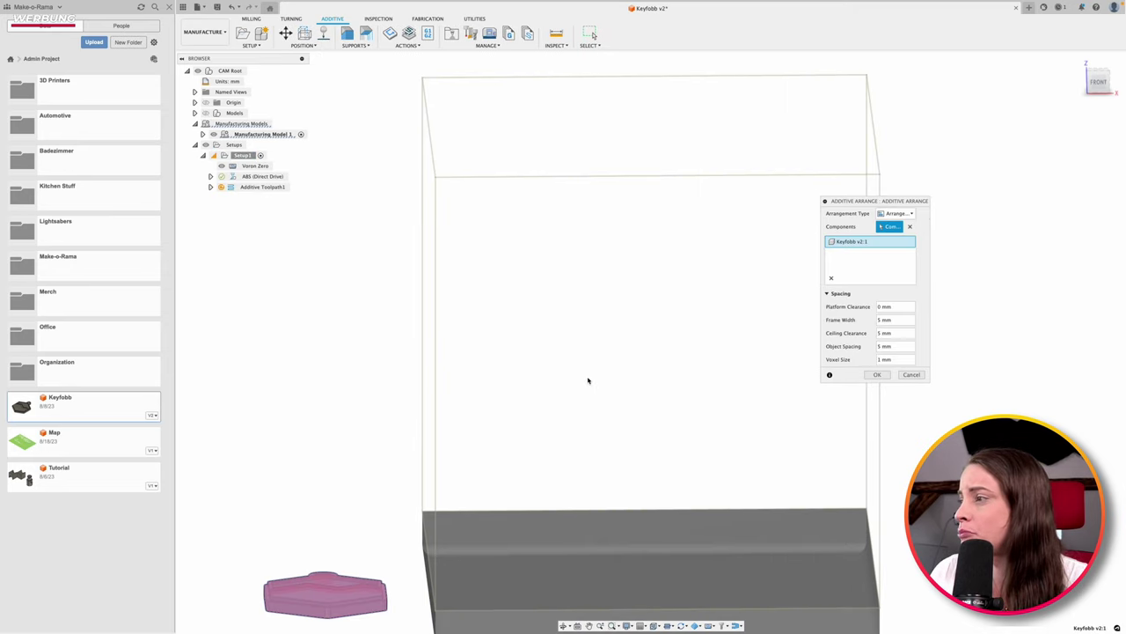
# Step: Arrange Keyfobb v2:1 onto the build plate with the current arrangement type
pyautogui.click(913, 213)
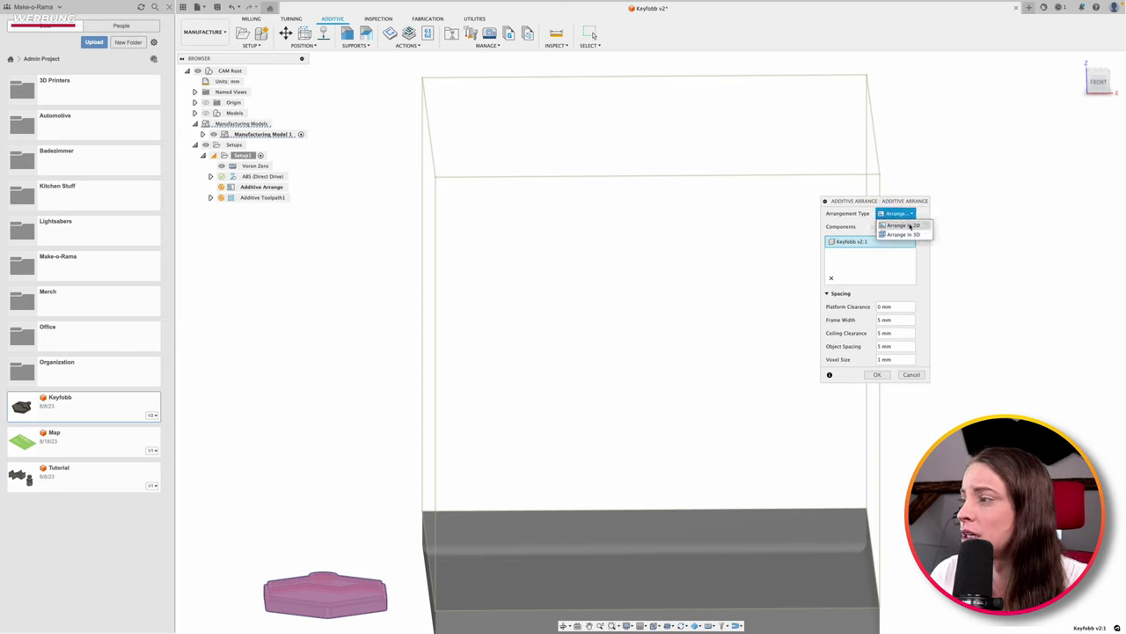
pyautogui.click(903, 225)
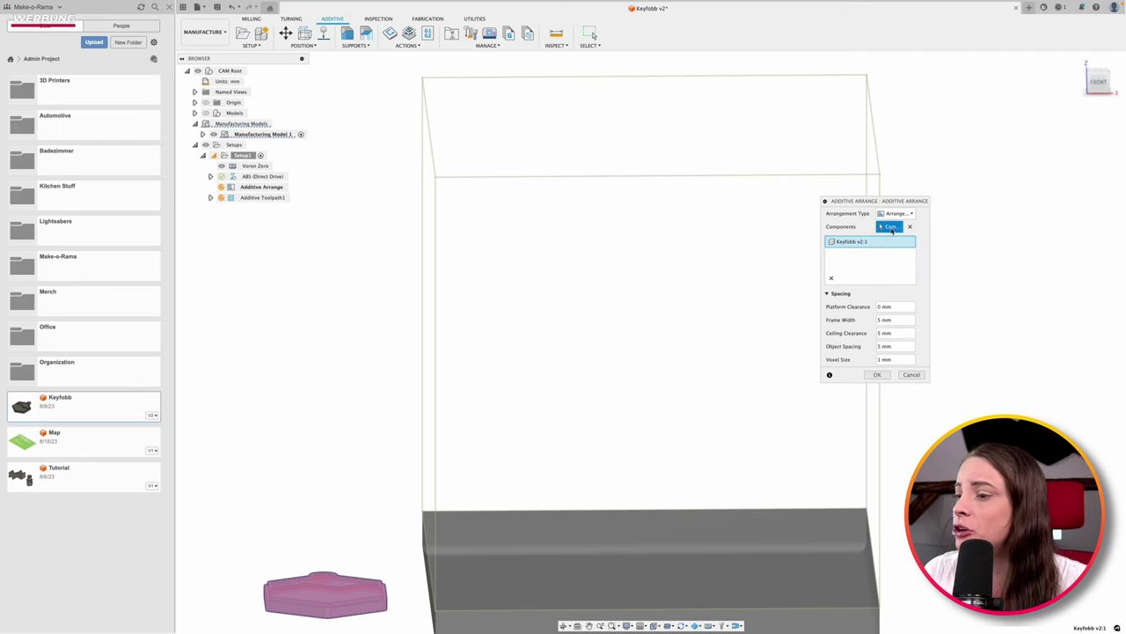
pyautogui.click(347, 599)
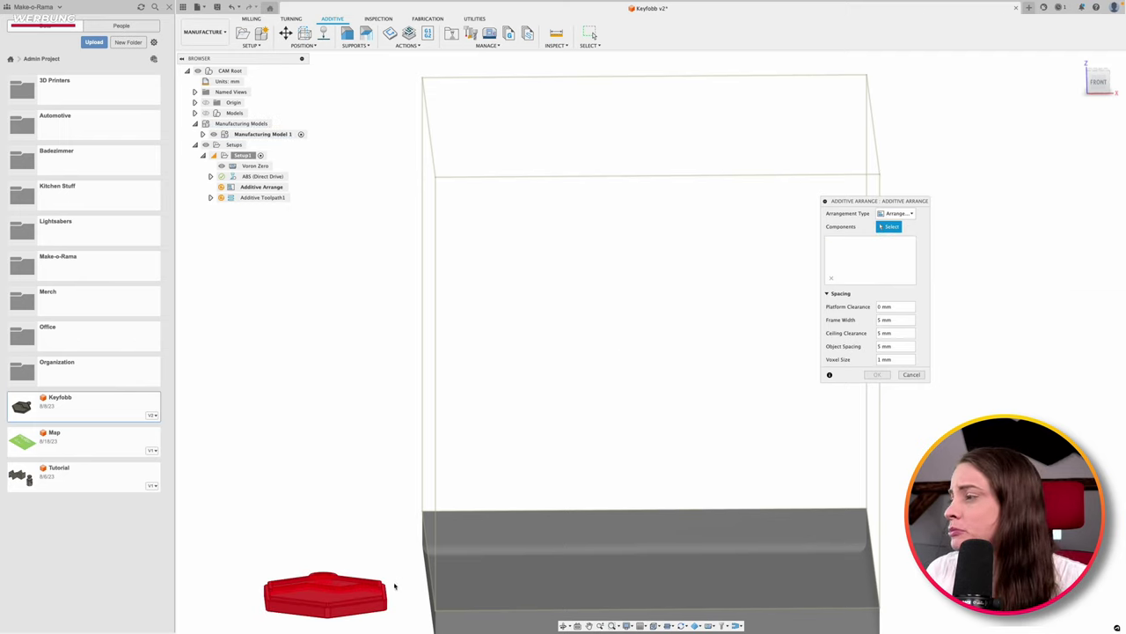
pyautogui.click(349, 598)
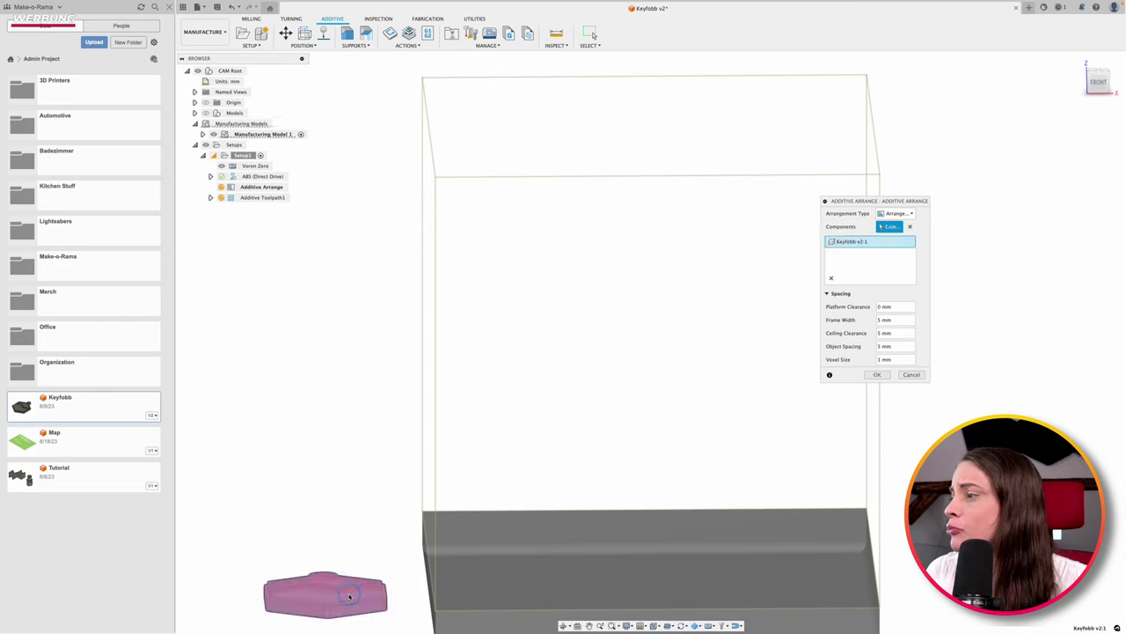
pyautogui.click(878, 374)
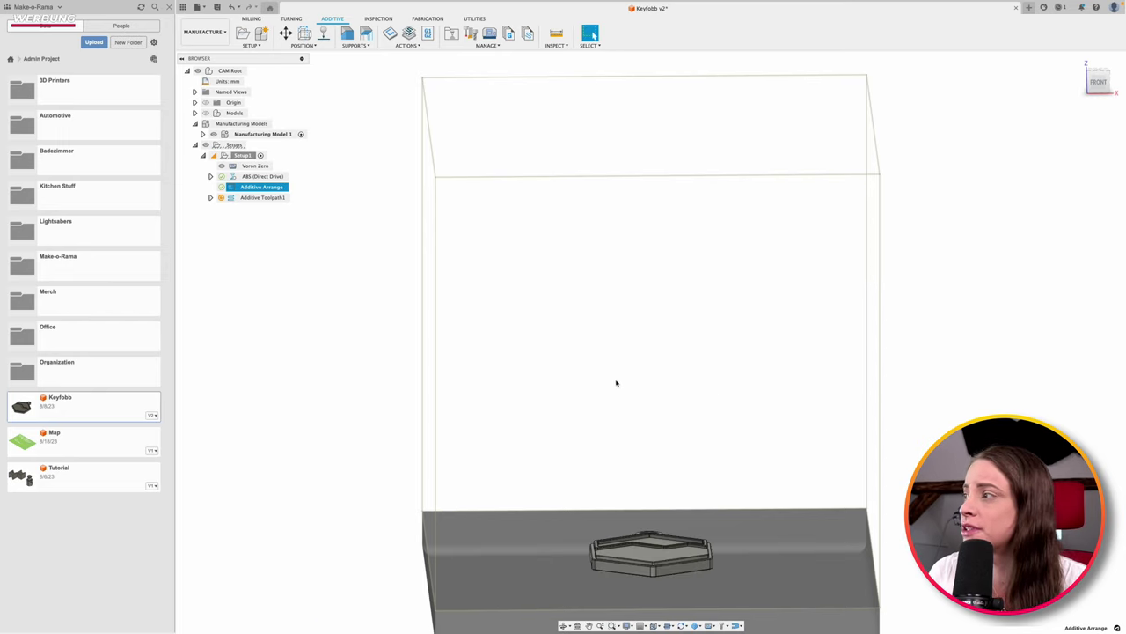
# Step: Orbit from the front view to inspect the keyfob centred on the plate
pyautogui.click(1098, 81)
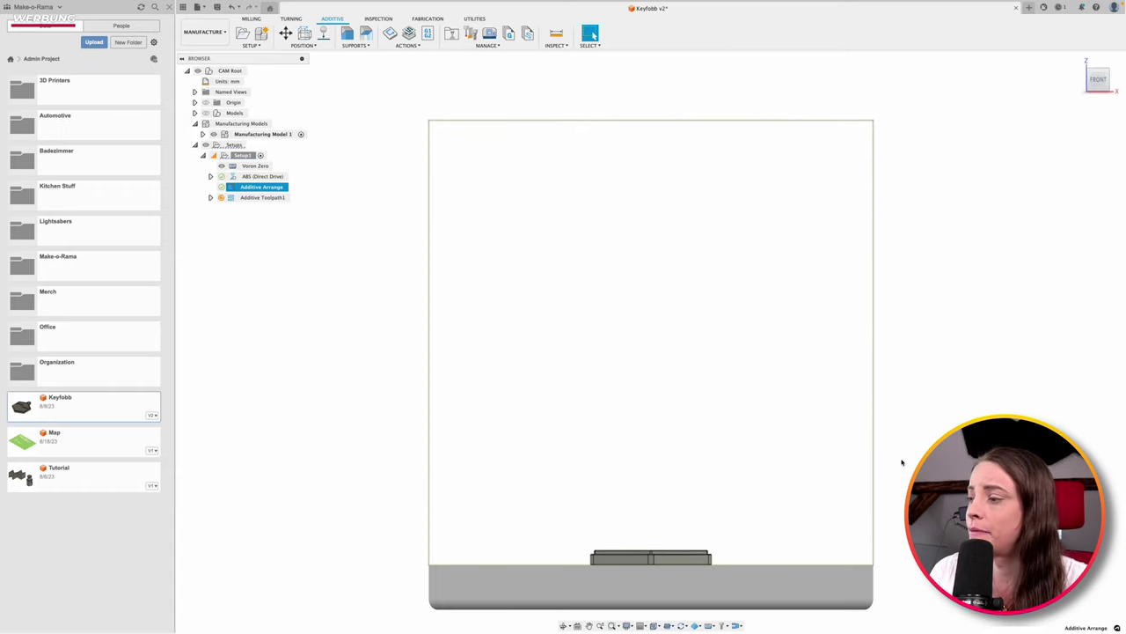
pyautogui.moveTo(792, 396)
pyautogui.keyDown('shift'); pyautogui.mouseDown(button='middle')
pyautogui.moveTo(874, 457)
pyautogui.moveTo(795, 322)
pyautogui.mouseUp(button='middle'); pyautogui.keyUp('shift')
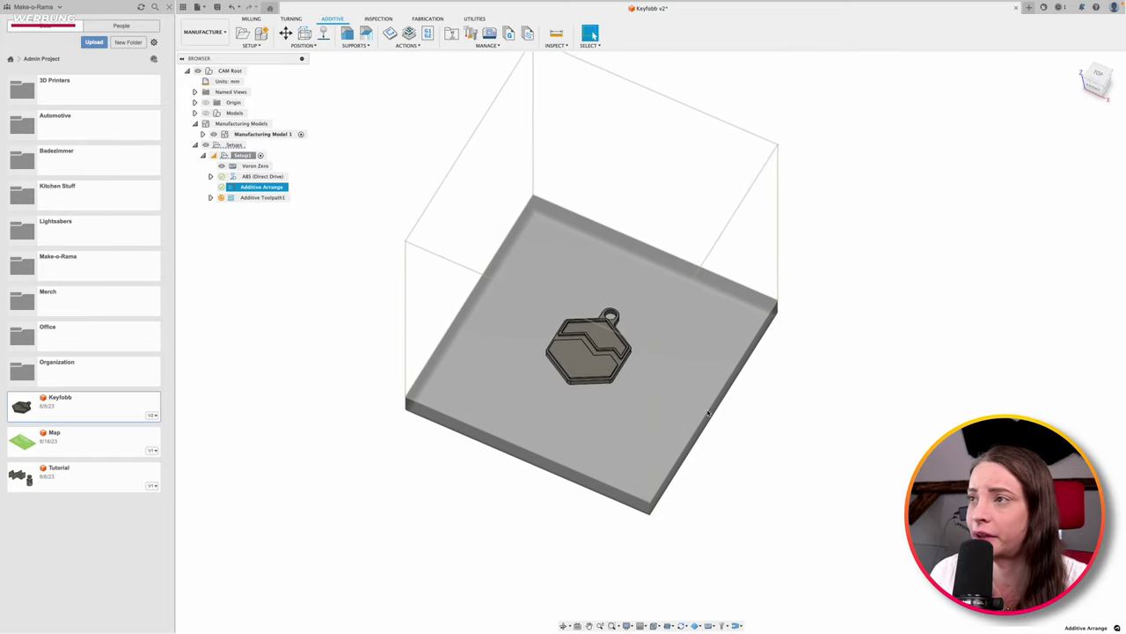
pyautogui.keyDown('shift'); pyautogui.moveTo(616, 337); pyautogui.dragTo(644, 436, button='middle'); pyautogui.keyUp('shift')
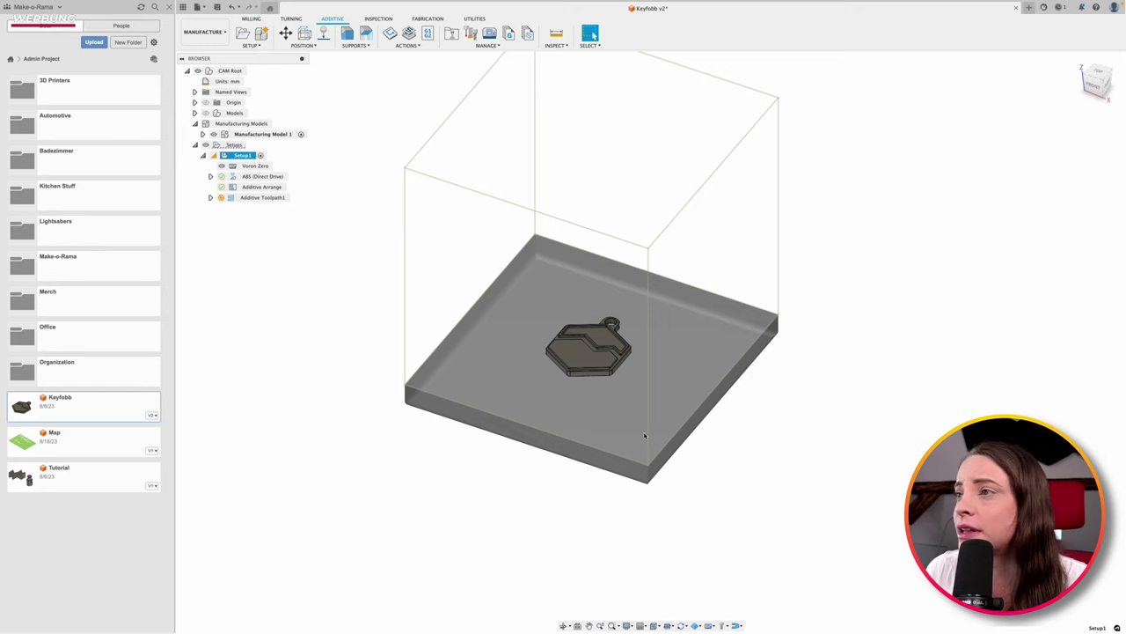
pyautogui.click(324, 34)
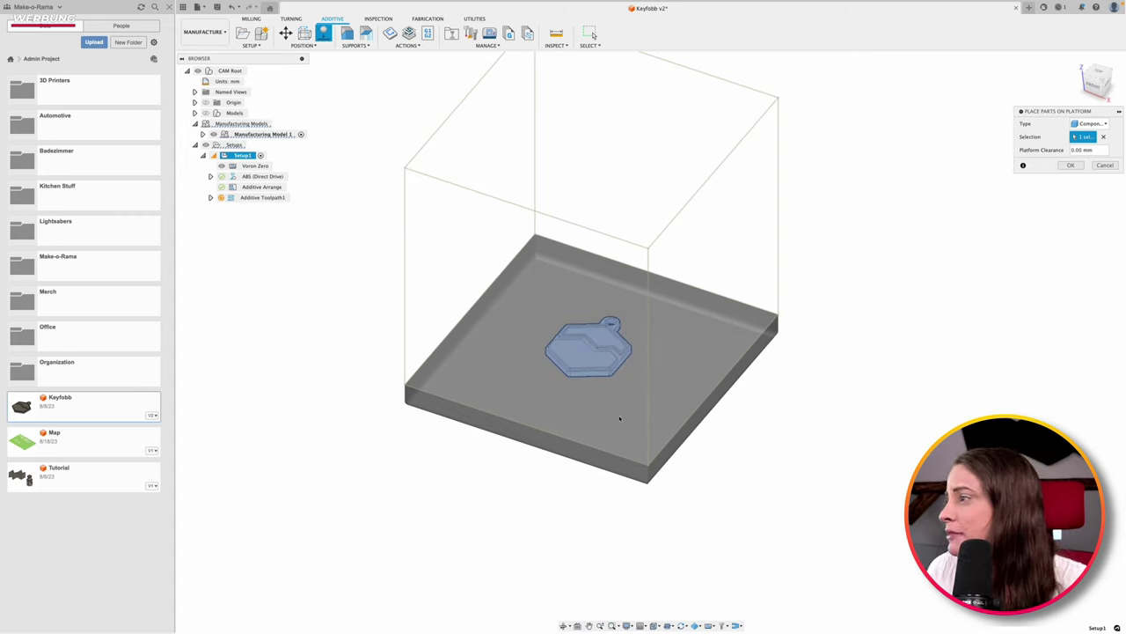
# Step: Use Flat Face placement to stand the keyfob on the build plate on the chosen face
pyautogui.click(1089, 123)
pyautogui.click(1092, 144)
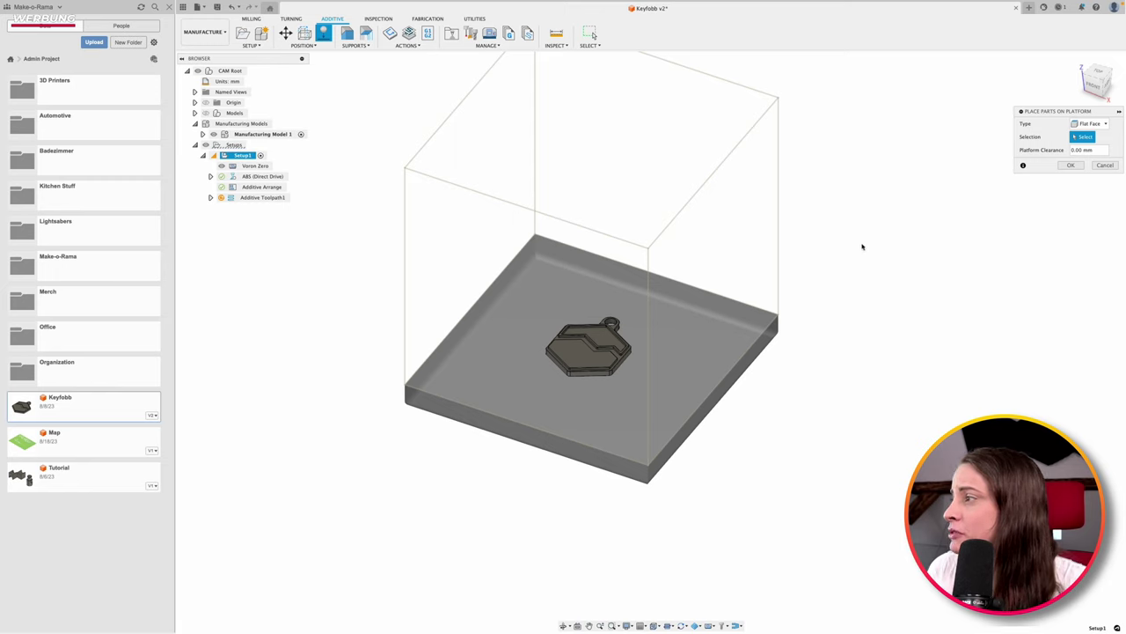
pyautogui.click(1091, 124)
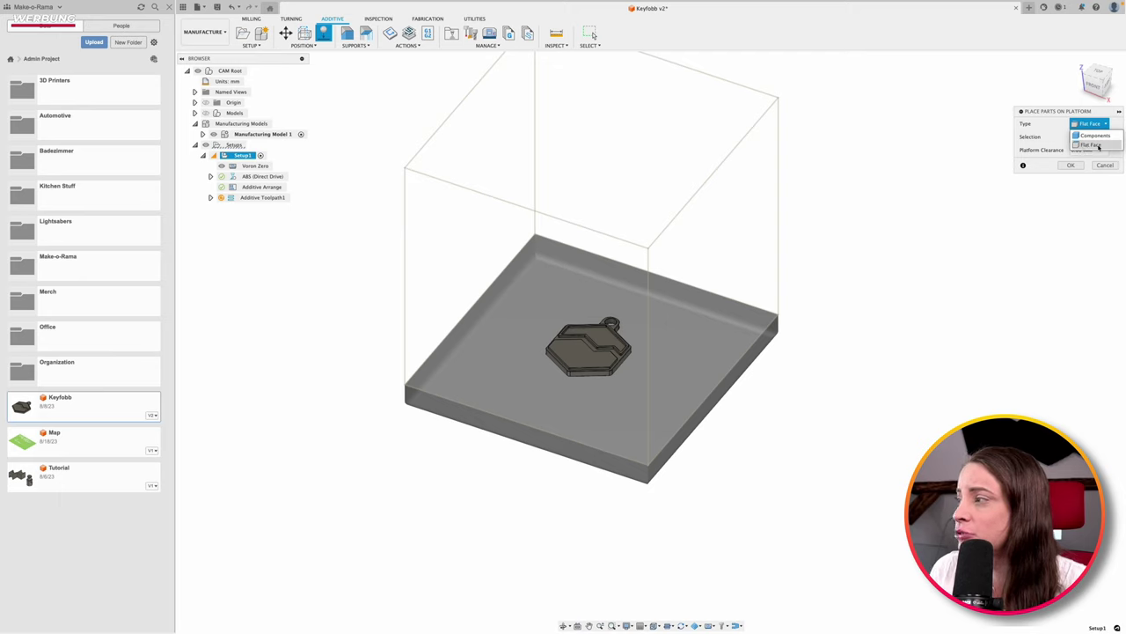
pyautogui.click(1091, 144)
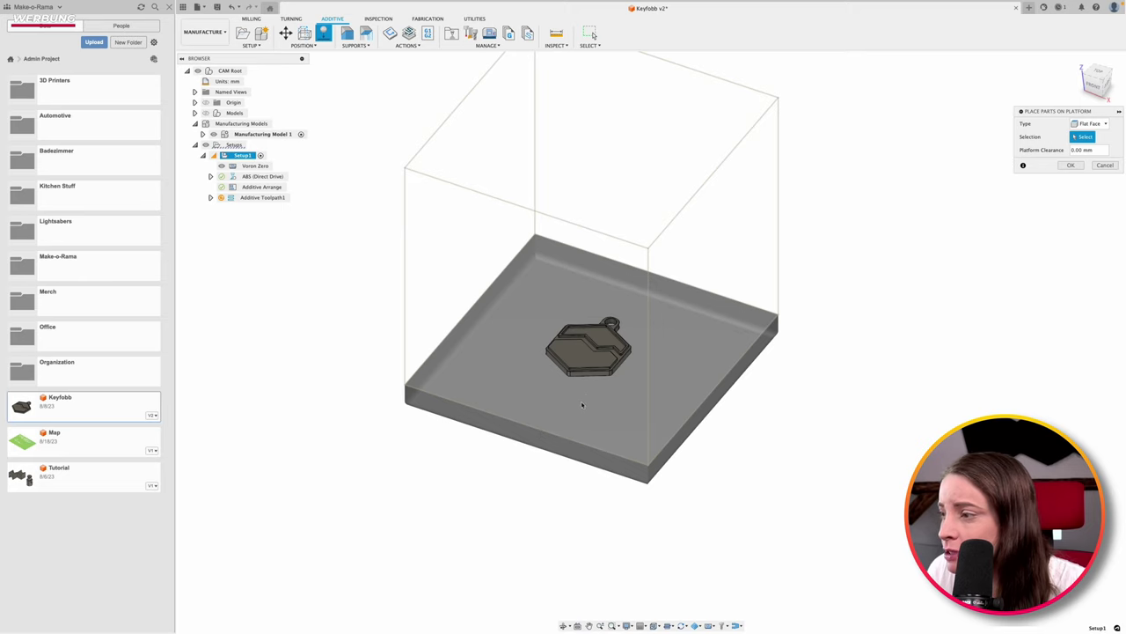
pyautogui.scroll(2, 589, 377)
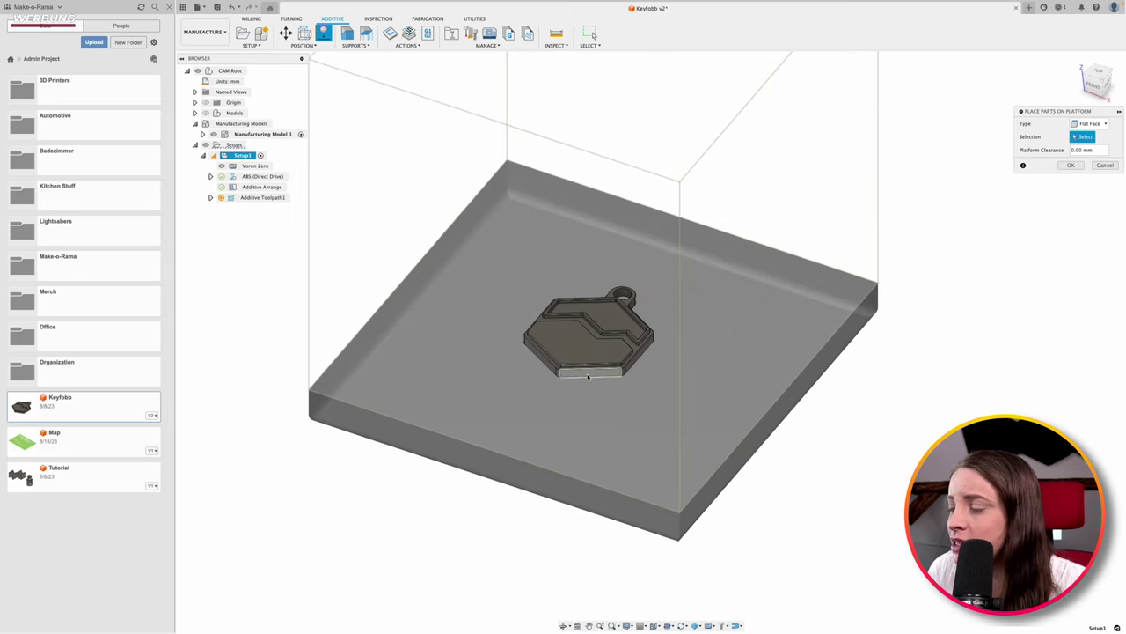
pyautogui.scroll(4, 588, 377)
pyautogui.click(584, 375)
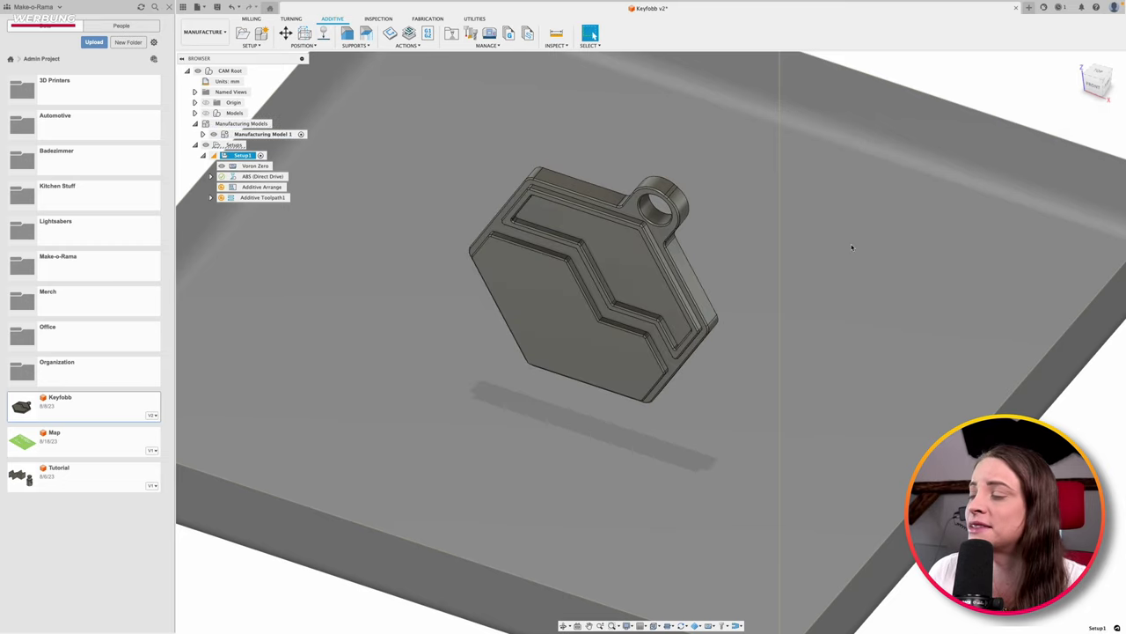
# Step: Turn the view to face the upright keyfob and list the support types
pyautogui.moveTo(660, 474)
pyautogui.keyDown('shift'); pyautogui.mouseDown(button='middle')
pyautogui.moveTo(671, 437)
pyautogui.moveTo(625, 354)
pyautogui.mouseUp(button='middle'); pyautogui.keyUp('shift')
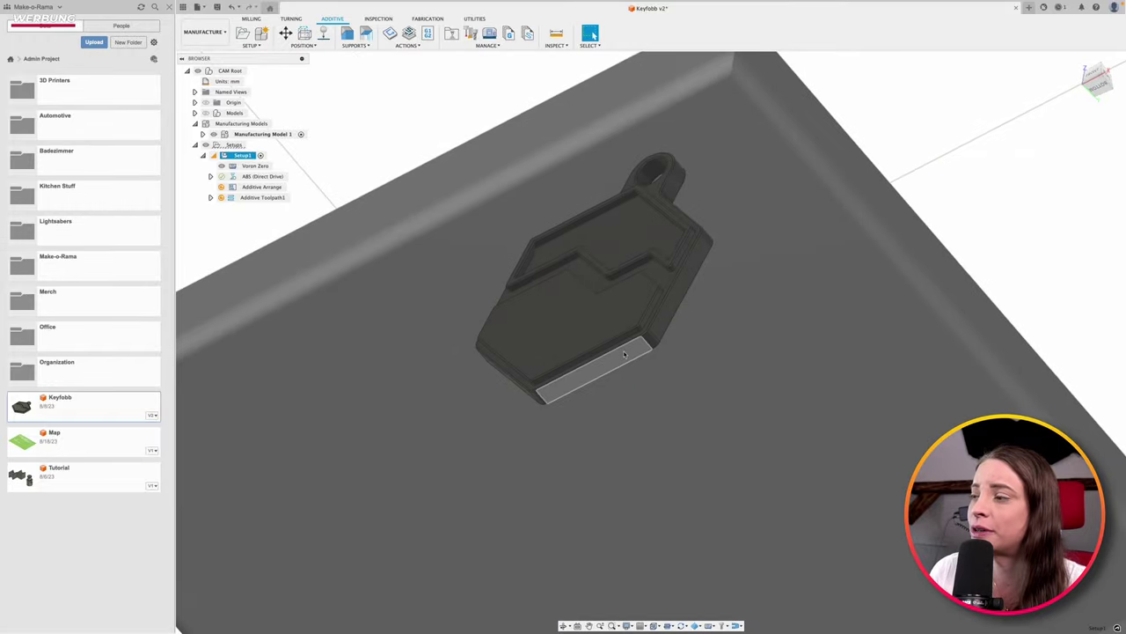
pyautogui.moveTo(717, 364)
pyautogui.keyDown('shift'); pyautogui.mouseDown(button='middle')
pyautogui.moveTo(746, 397)
pyautogui.moveTo(570, 417)
pyautogui.mouseUp(button='middle'); pyautogui.keyUp('shift')
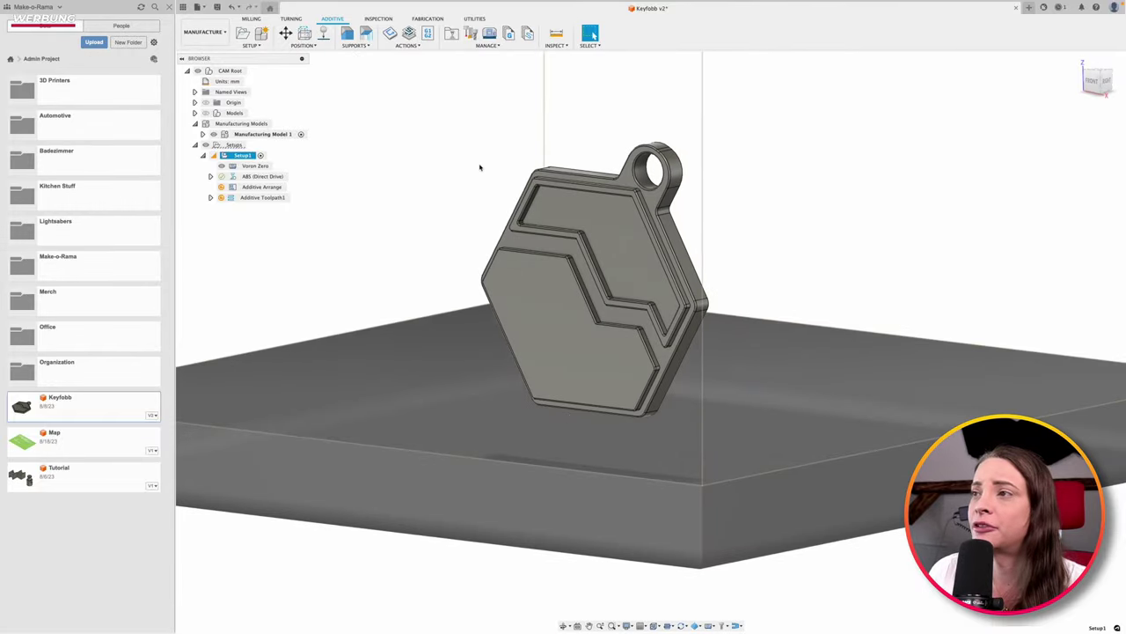
pyautogui.click(356, 45)
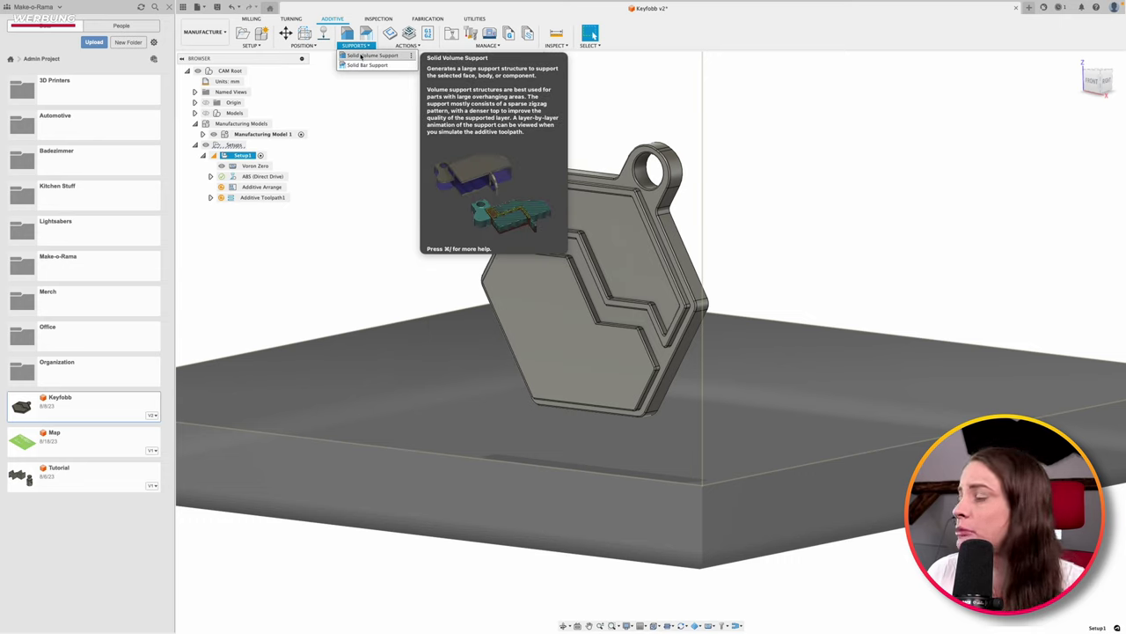
# Step: Add a solid volume support with a 30° overhang angle to the keyfob, then undo it
pyautogui.click(360, 56)
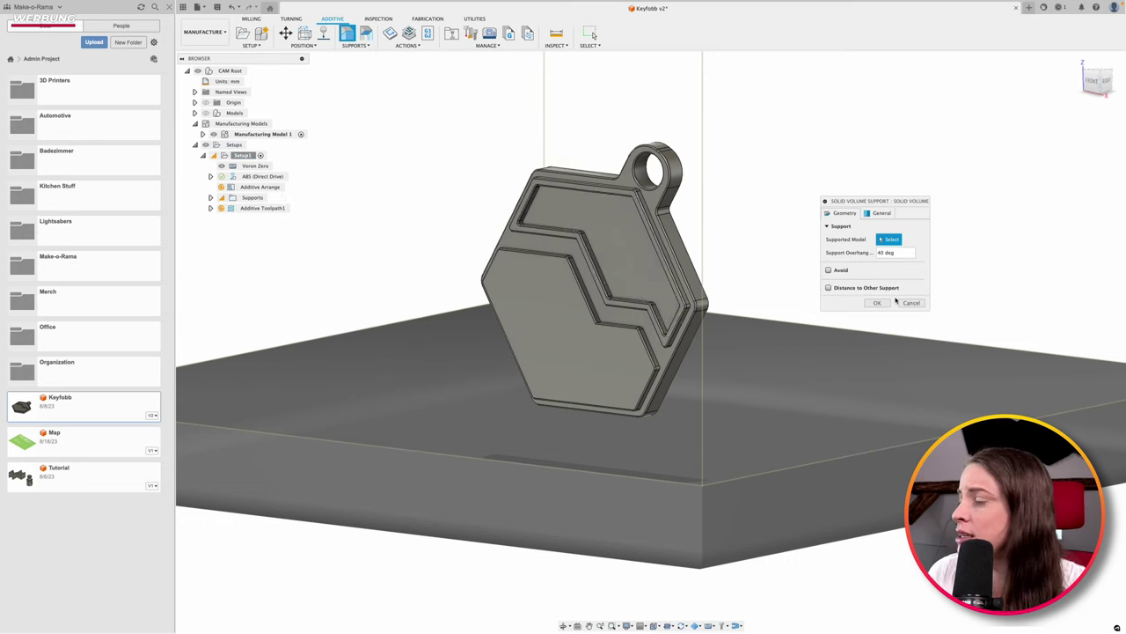
pyautogui.click(869, 253)
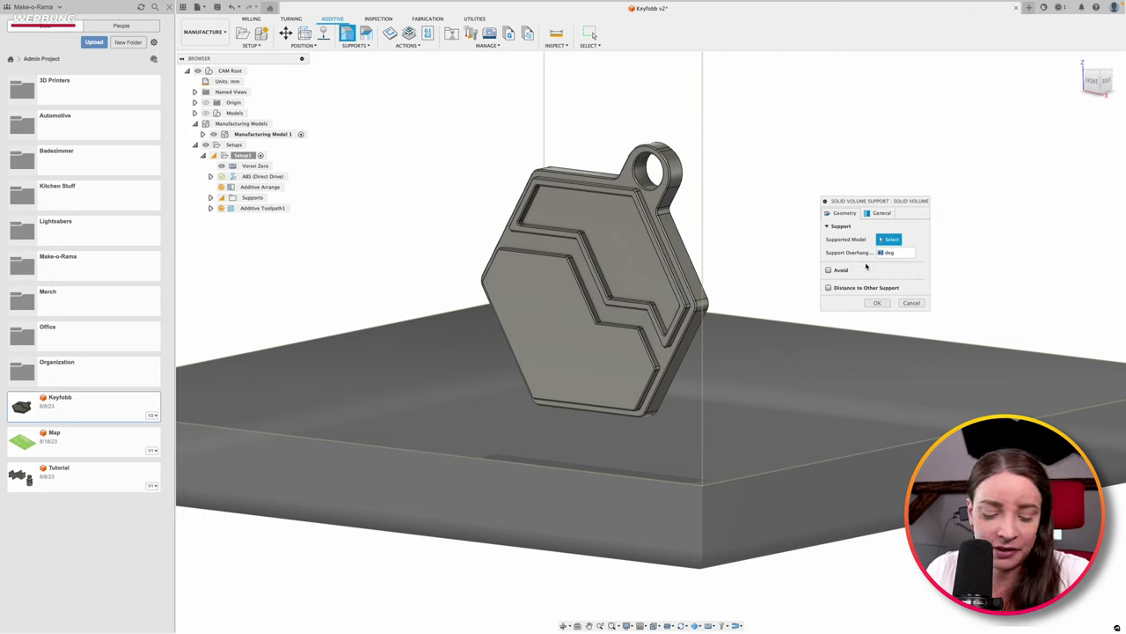
pyautogui.write('3')
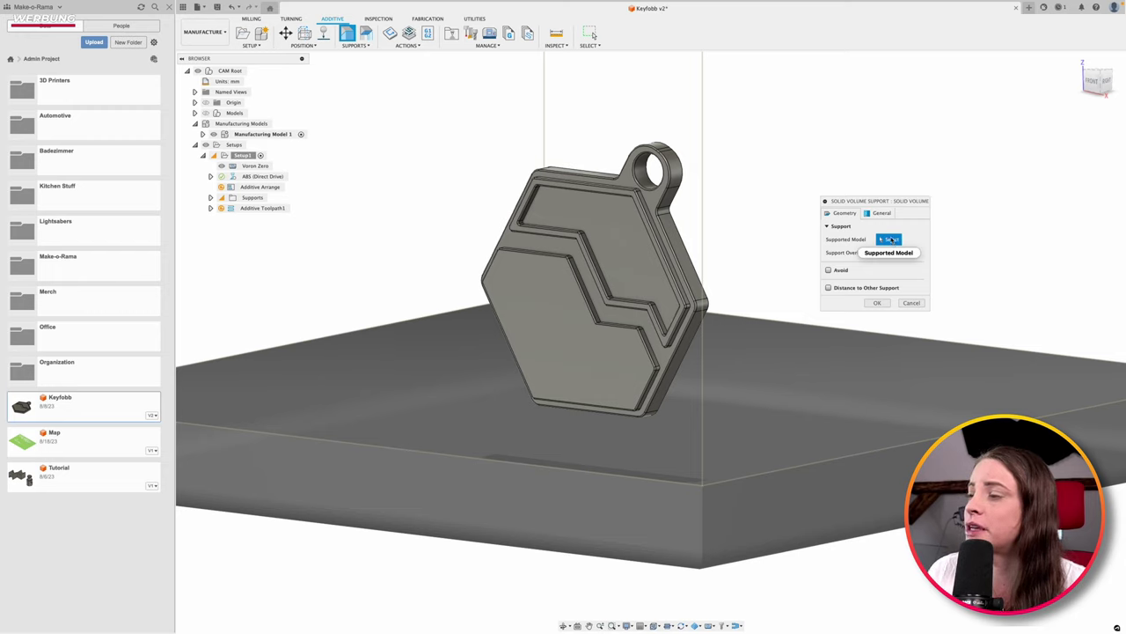
pyautogui.click(575, 349)
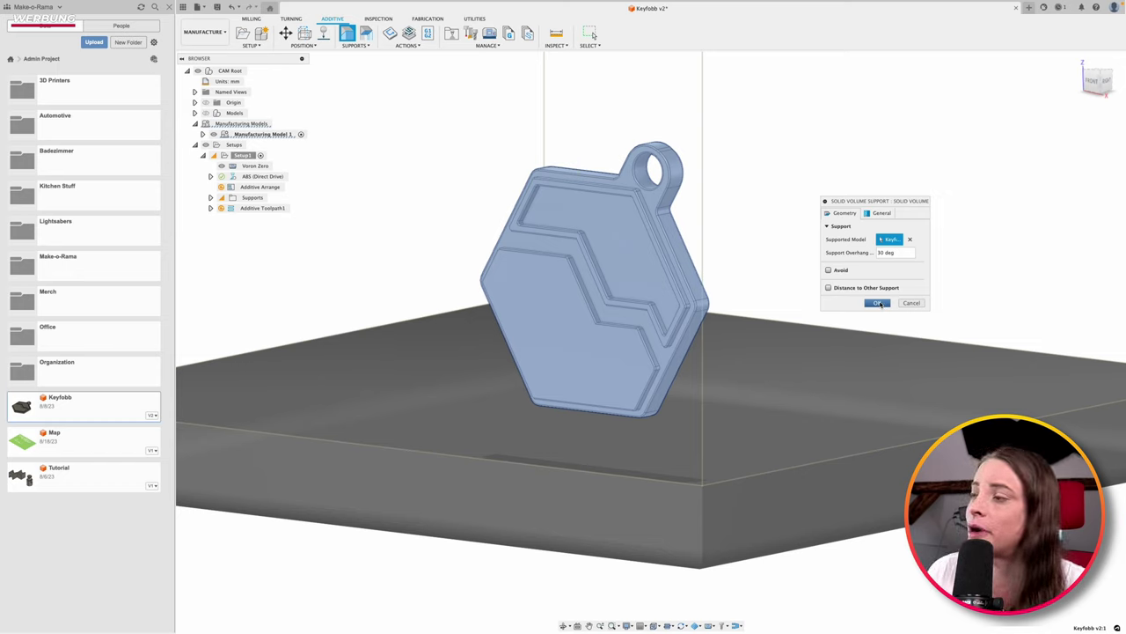
pyautogui.click(878, 303)
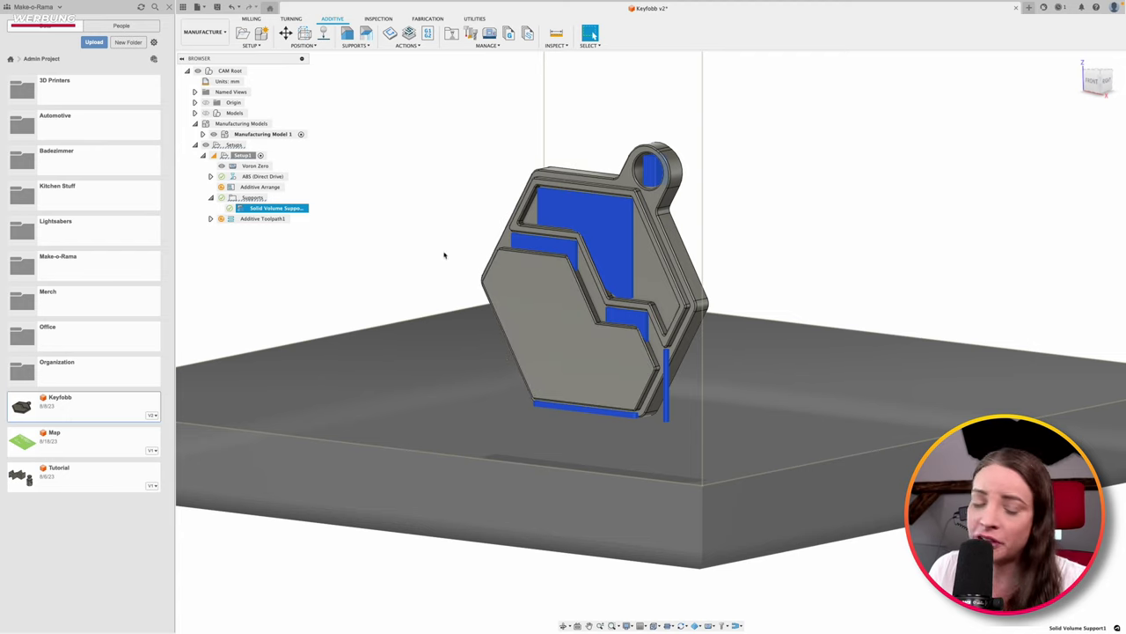
pyautogui.press('super+z')
pyautogui.press('super+z')
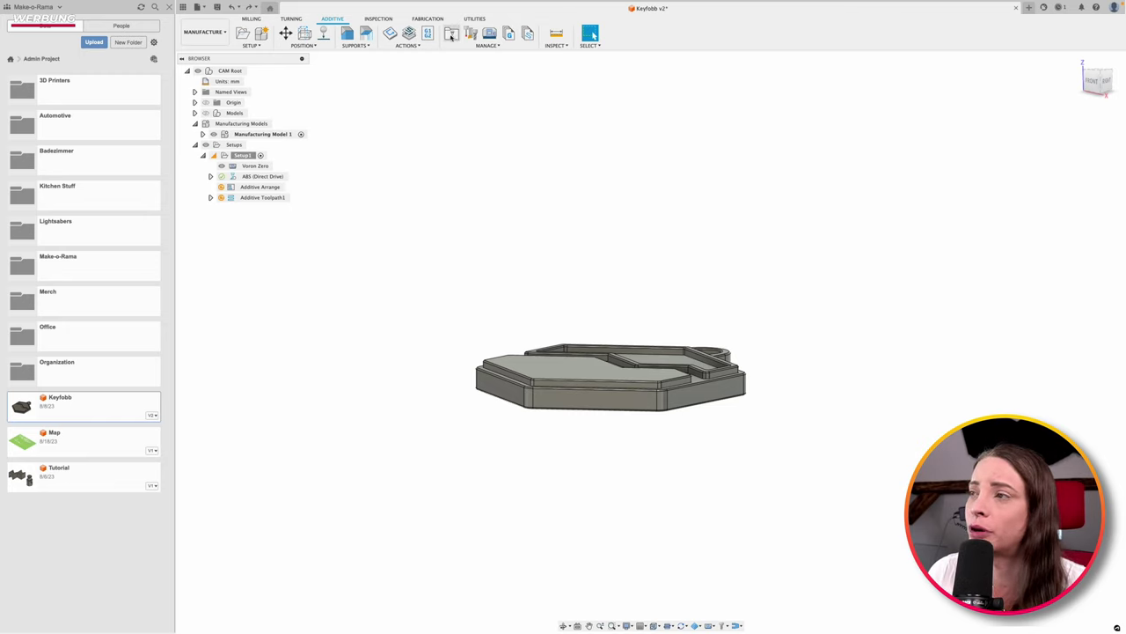
pyautogui.moveTo(428, 33)
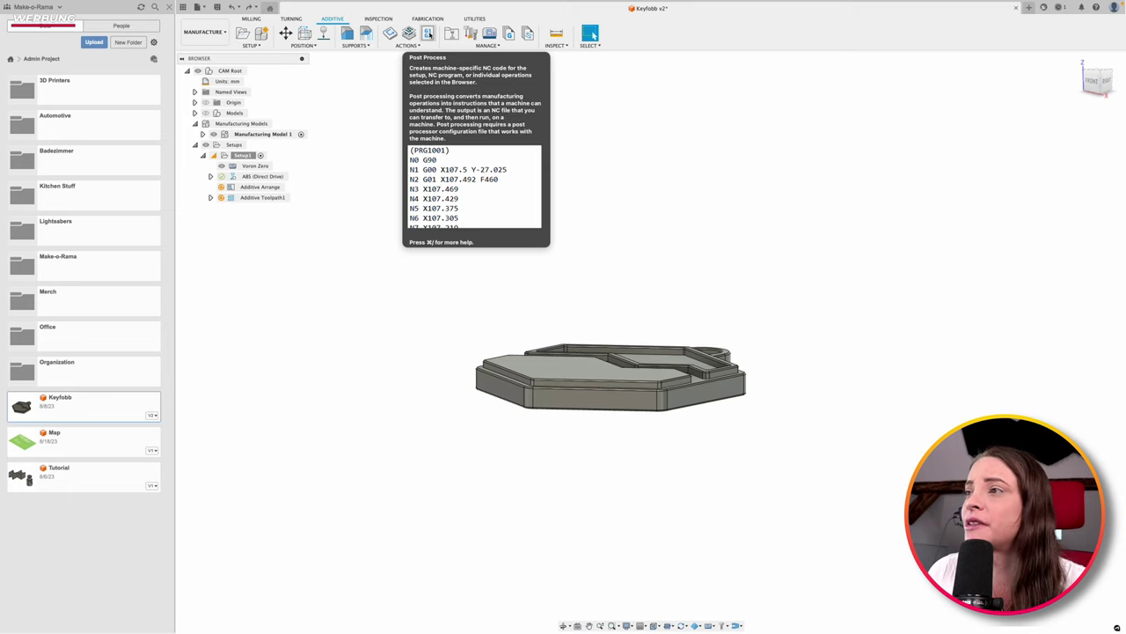
# Step: Choose Post Process from the Actions menu for the keyfob setup
pyautogui.click(407, 45)
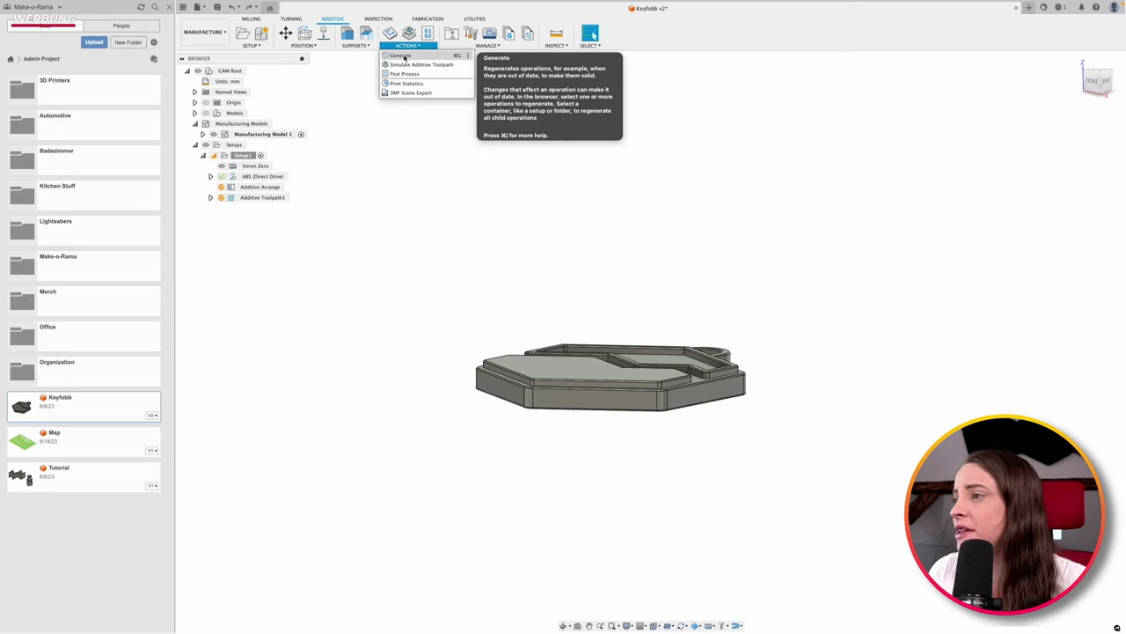
pyautogui.click(404, 74)
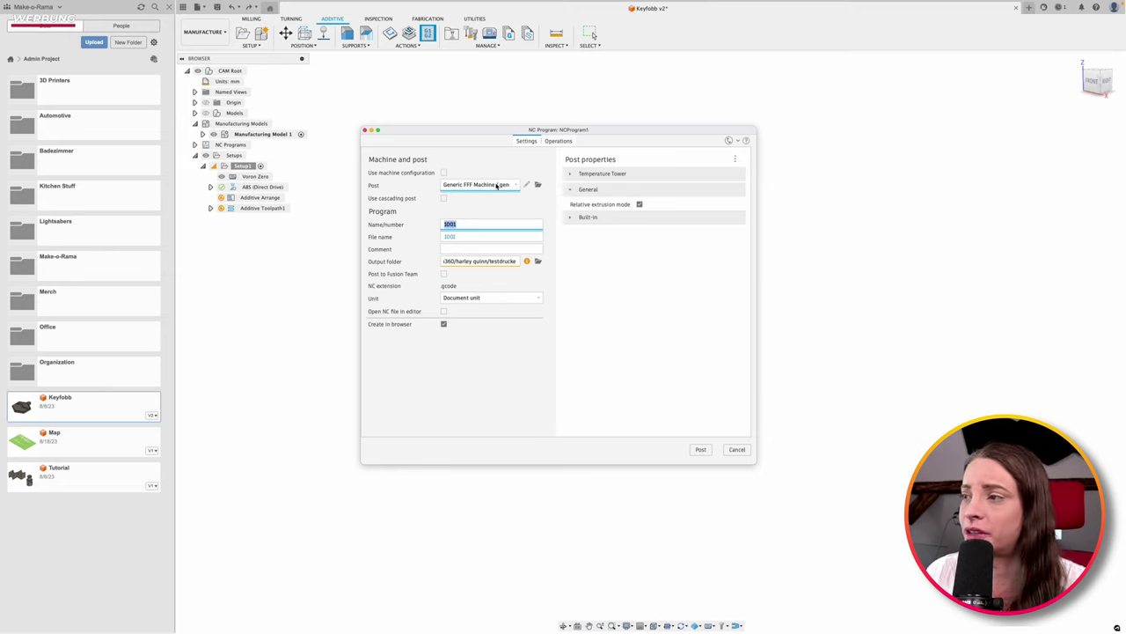
# Step: Post with Generic FFF Machine as 'Make-o-Rama Keyfob', with Create in browser unchecked
pyautogui.click(496, 185)
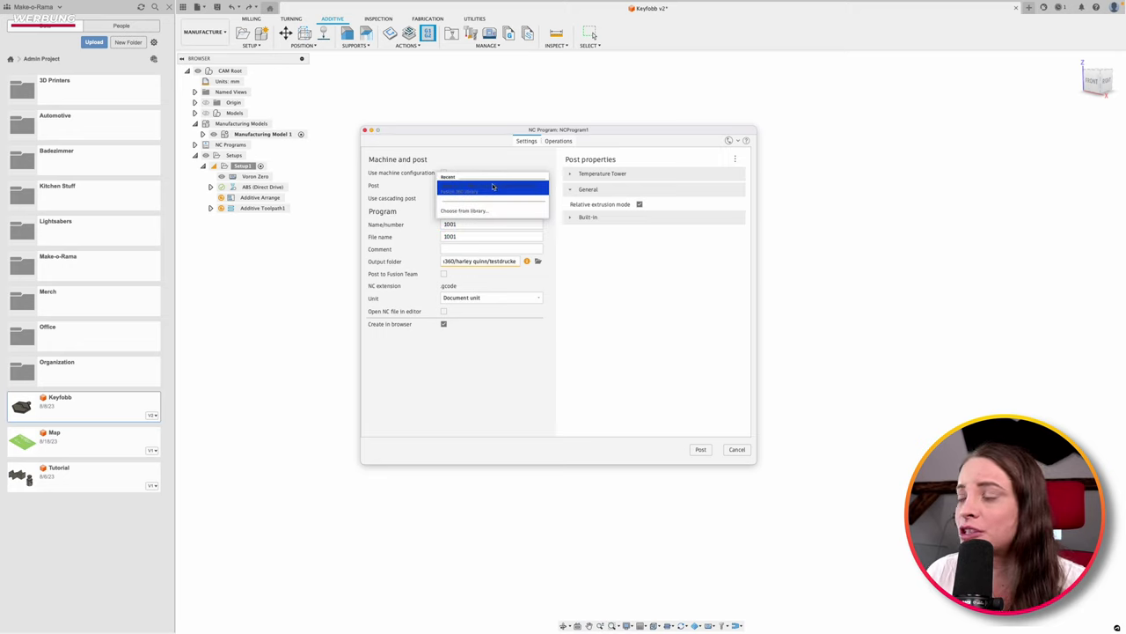
pyautogui.click(482, 187)
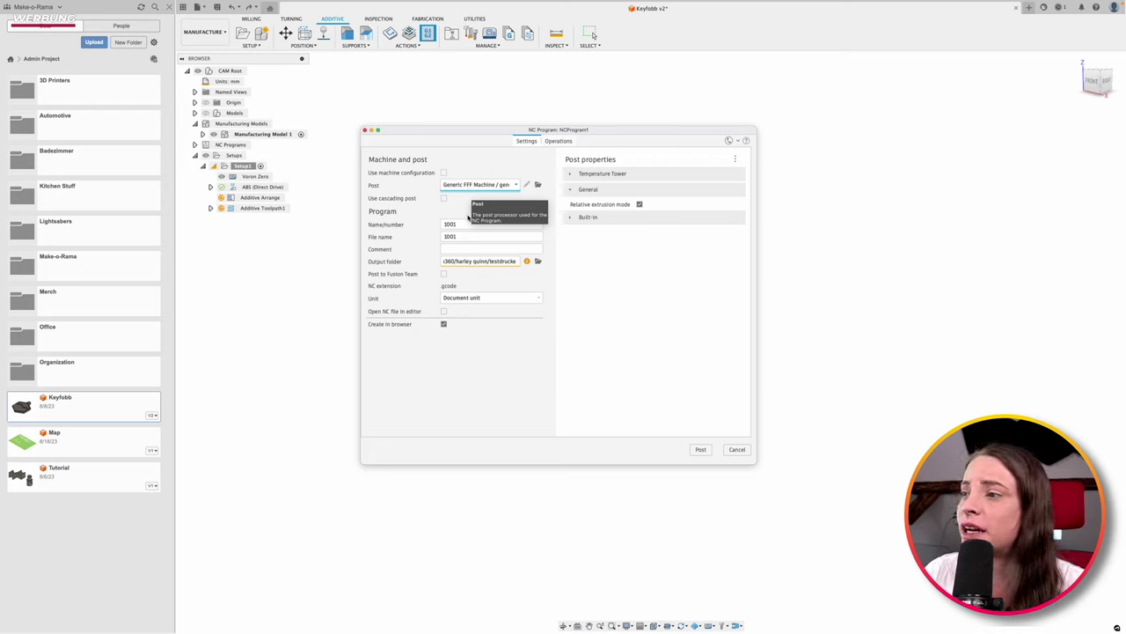
pyautogui.doubleClick(452, 225)
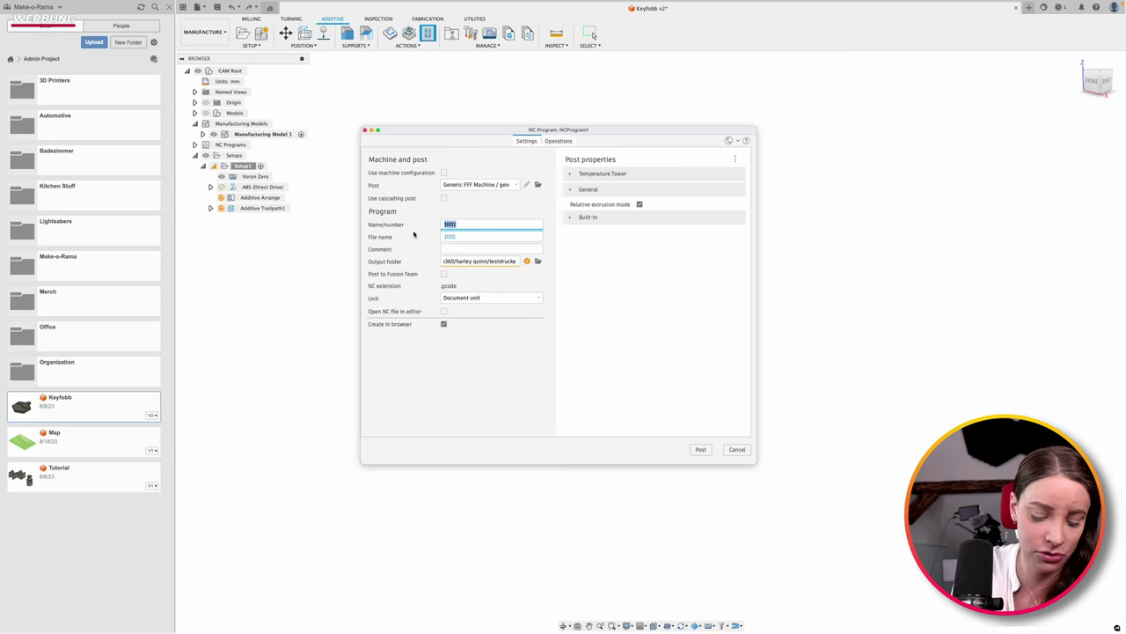
pyautogui.write('Make-o-Rama Ke')
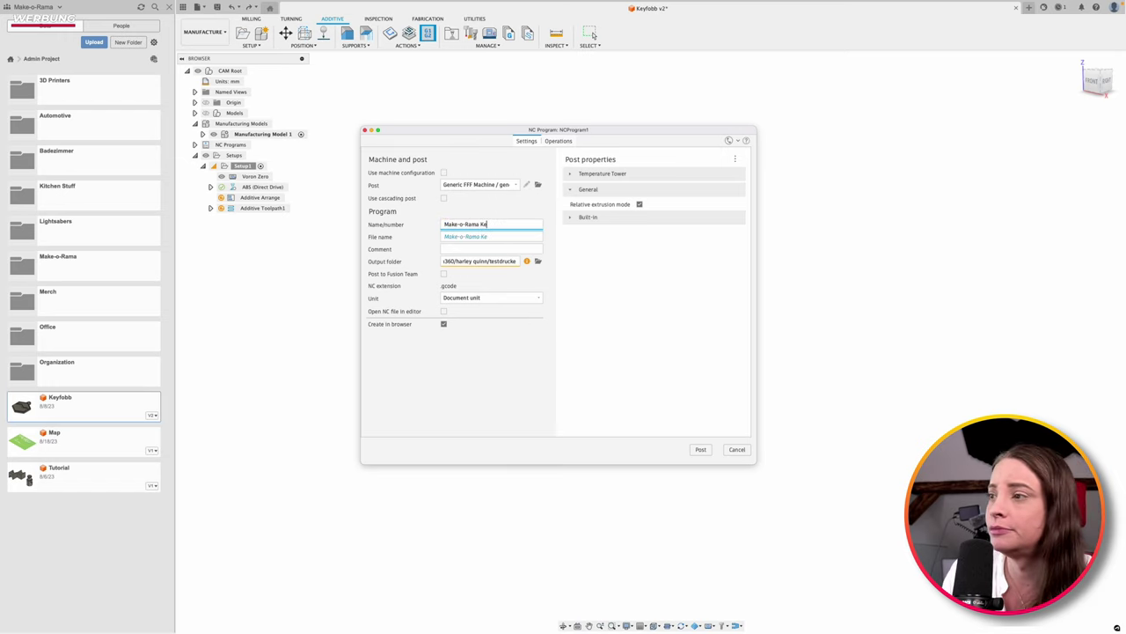
pyautogui.write('yfobb')
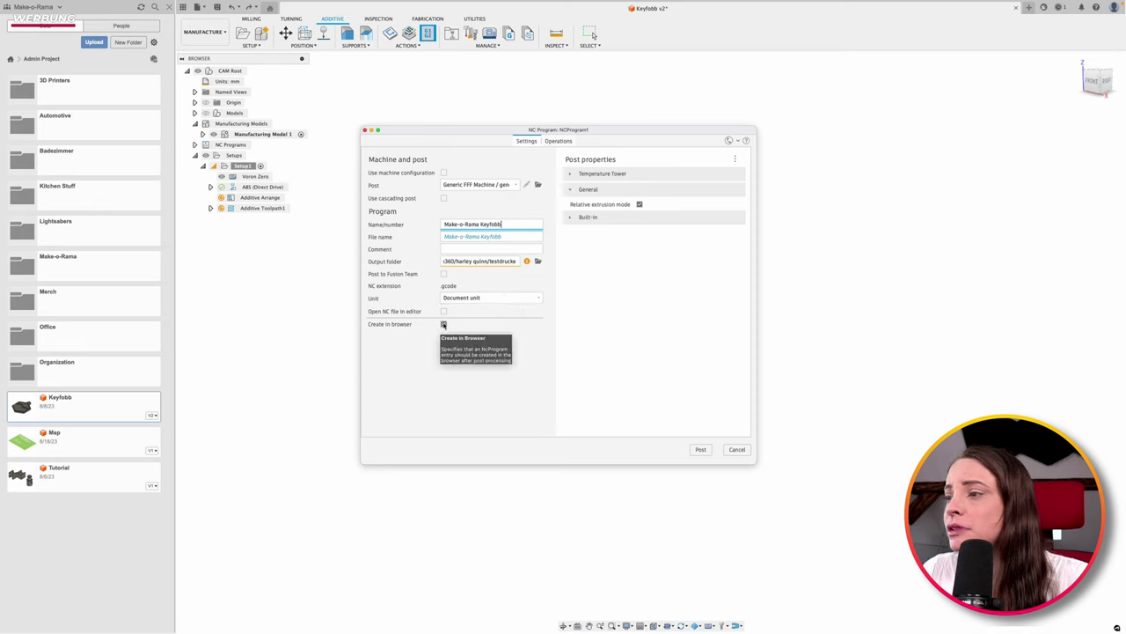
pyautogui.click(444, 324)
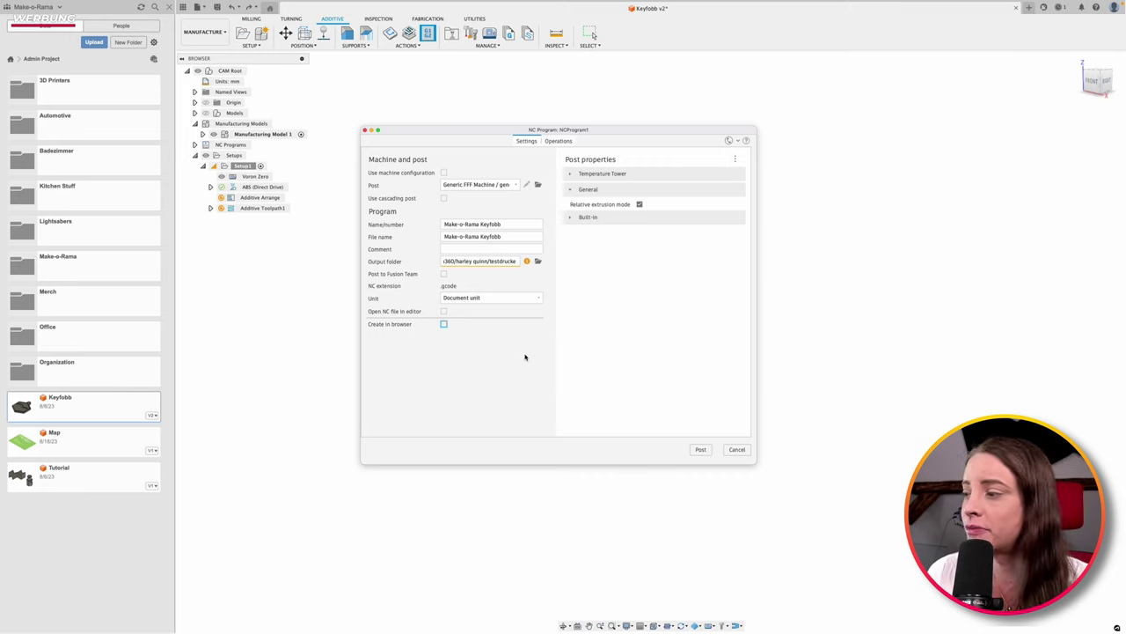
pyautogui.click(701, 449)
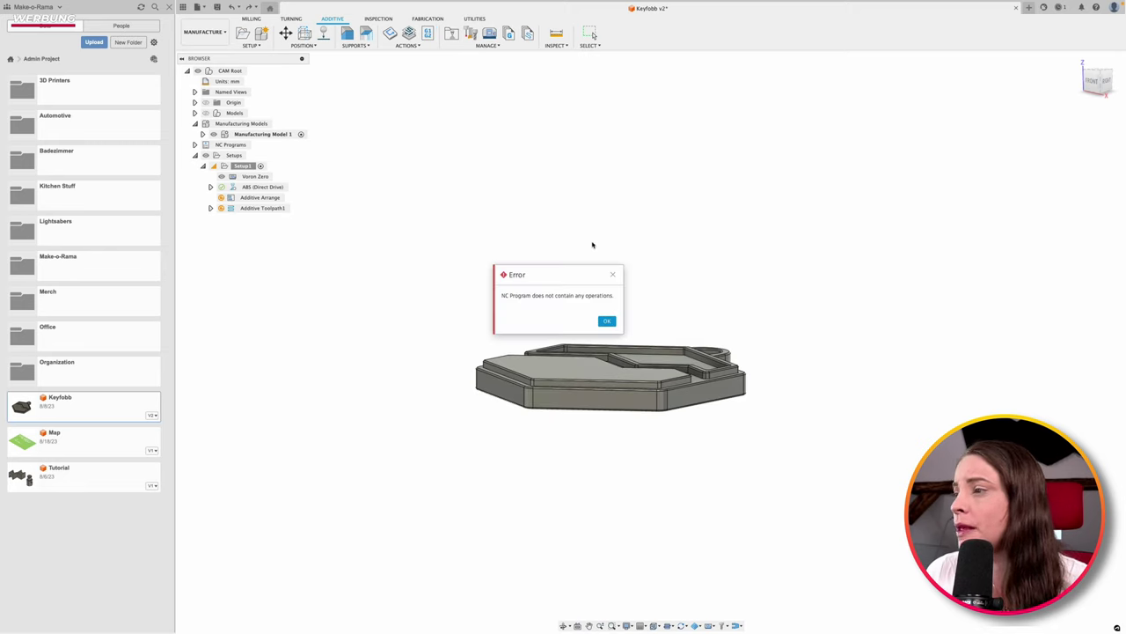
# Step: Dismiss the error, regenerate Additive Toolpath1 and show its 0:14:51 print time
pyautogui.click(607, 322)
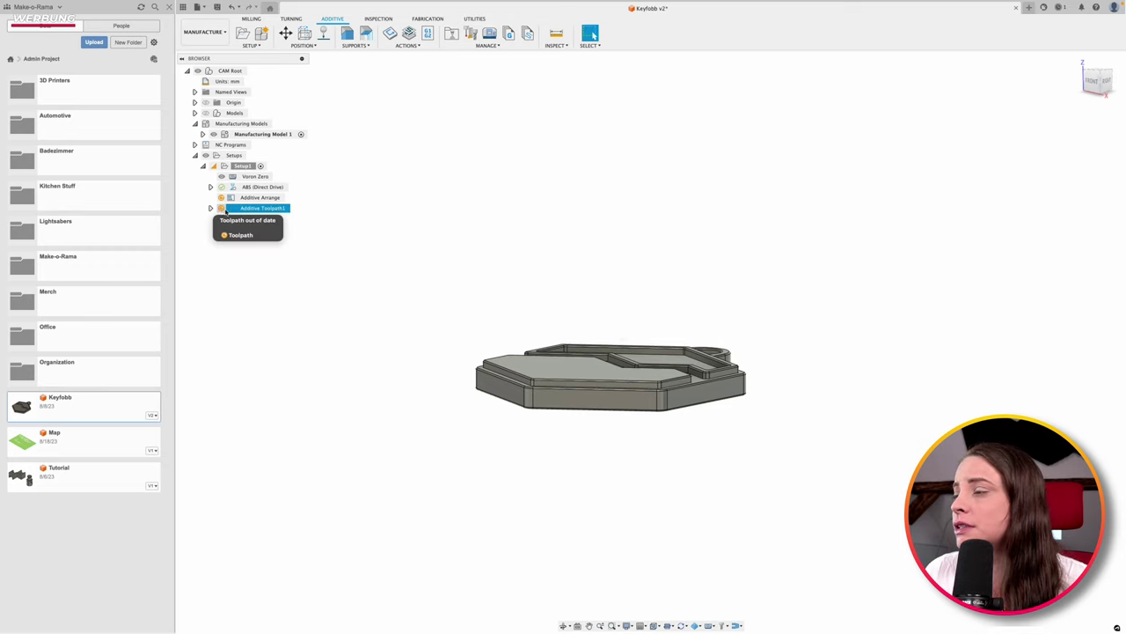
pyautogui.click(408, 45)
pyautogui.click(423, 53)
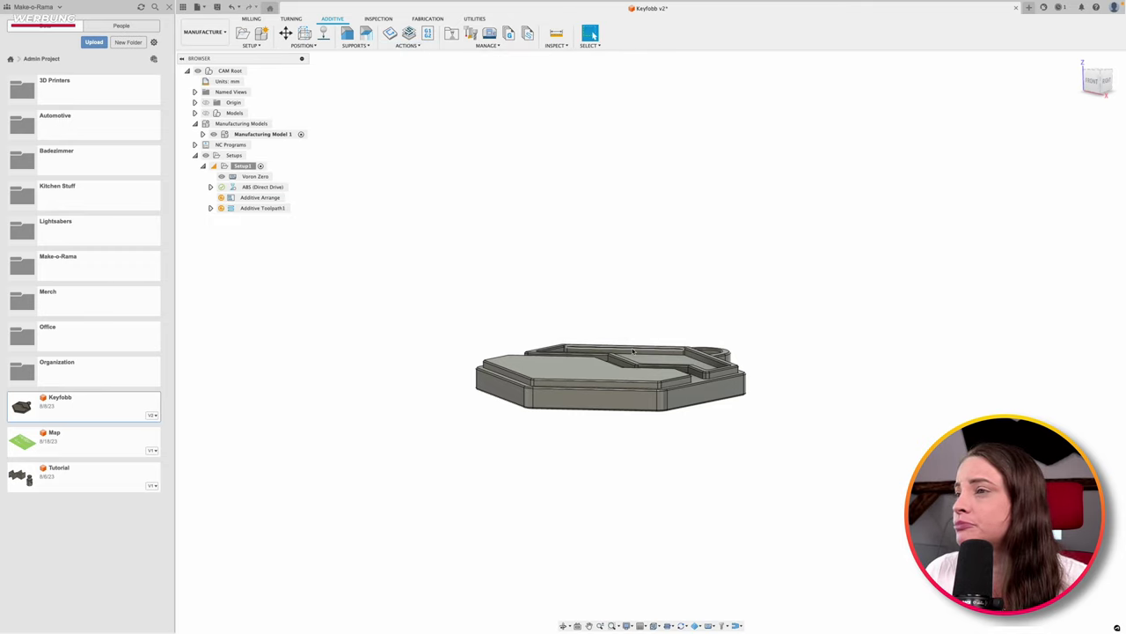
pyautogui.click(211, 197)
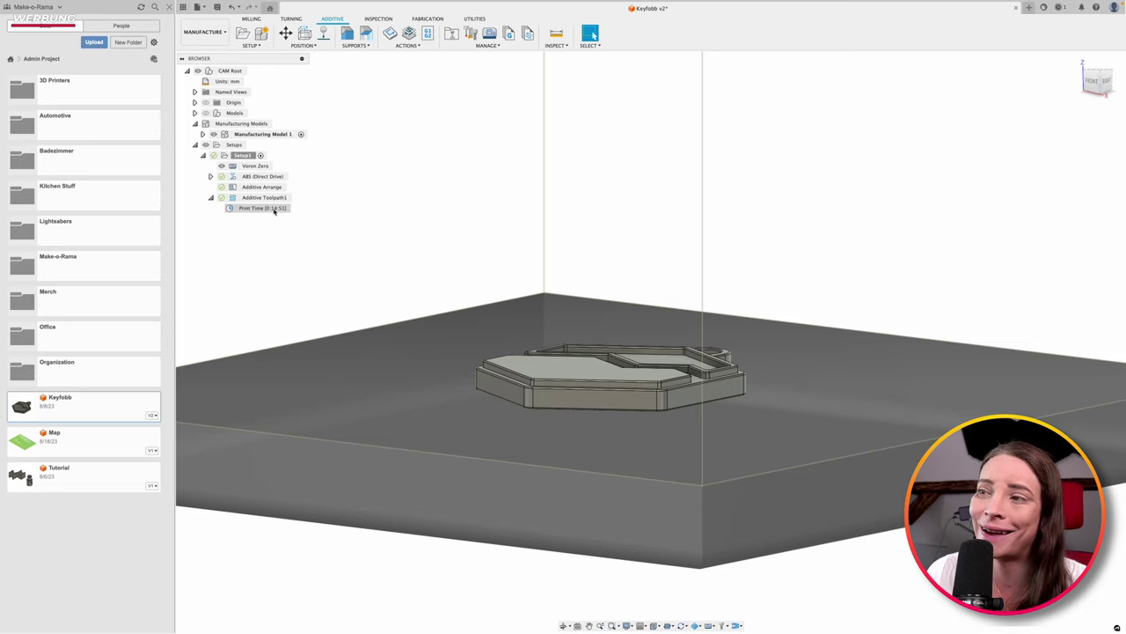
pyautogui.click(270, 209)
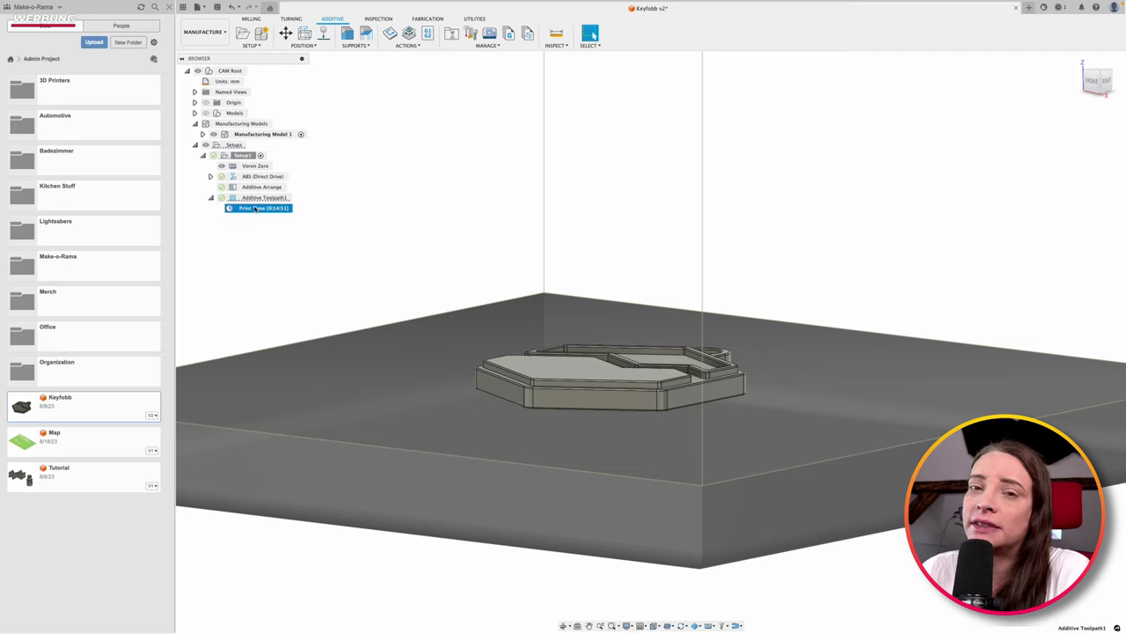
# Step: Simulate the additive toolpath, playing and scrubbing through the layers from a top view
pyautogui.rightClick(255, 209)
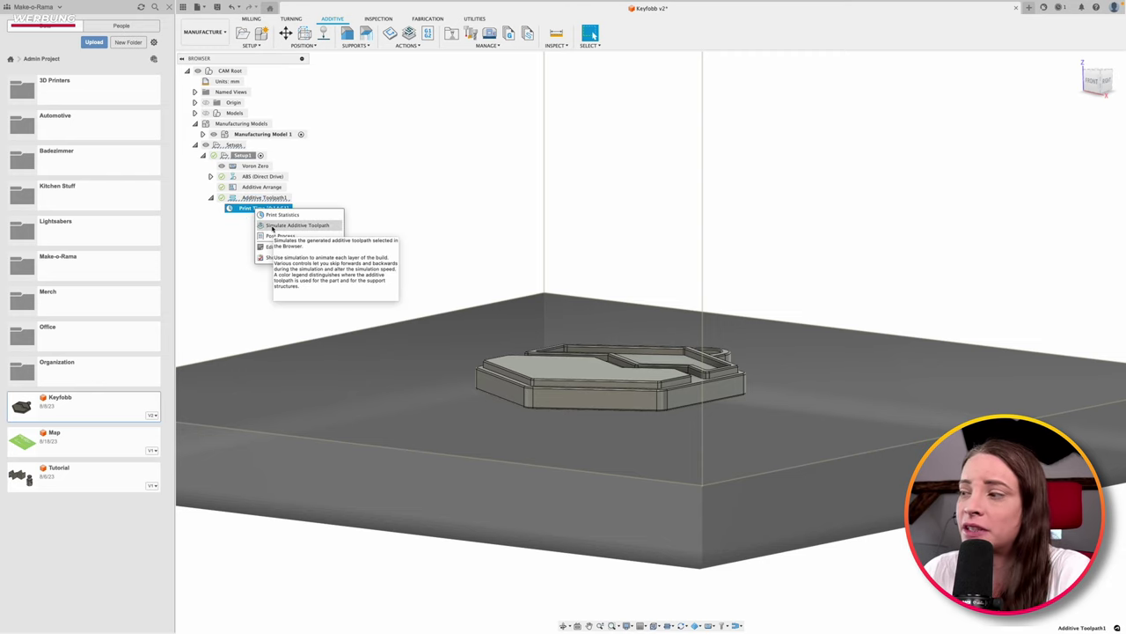
pyautogui.click(274, 226)
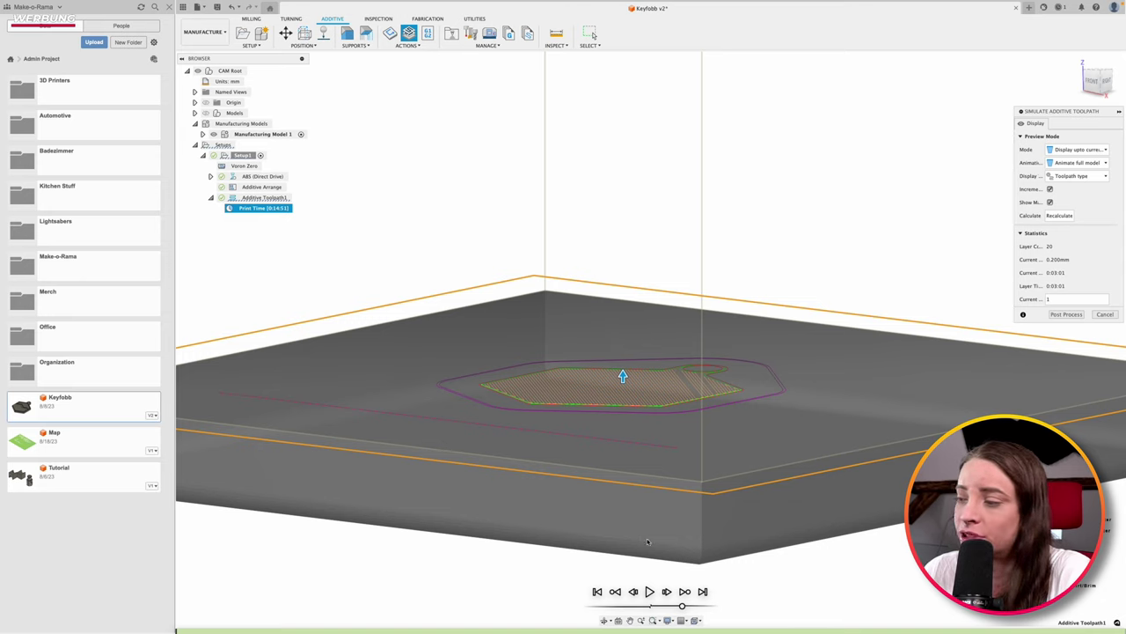
pyautogui.click(649, 591)
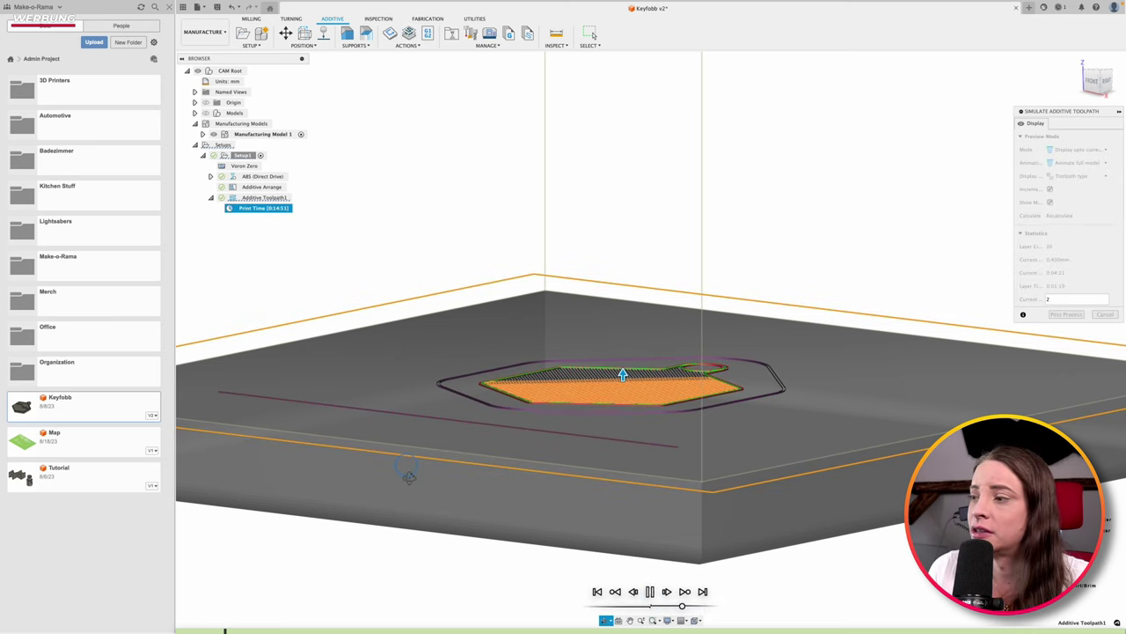
pyautogui.keyDown('shift'); pyautogui.moveTo(401, 468); pyautogui.dragTo(415, 497, button='middle'); pyautogui.keyUp('shift')
pyautogui.scroll(-3, 414, 498)
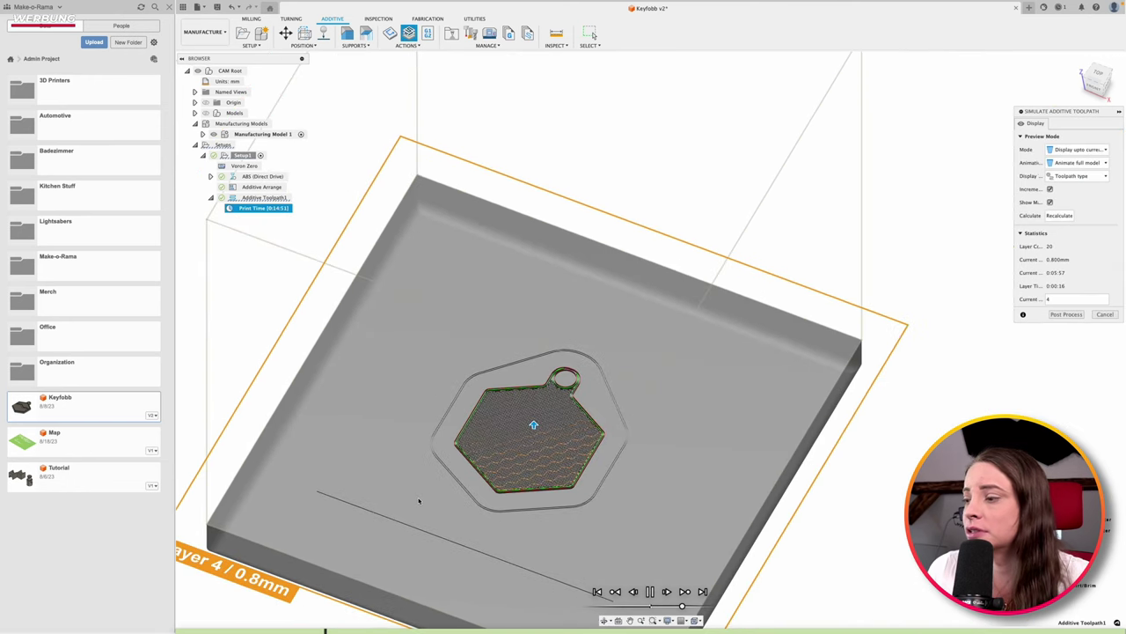
pyautogui.click(649, 591)
pyautogui.click(661, 606)
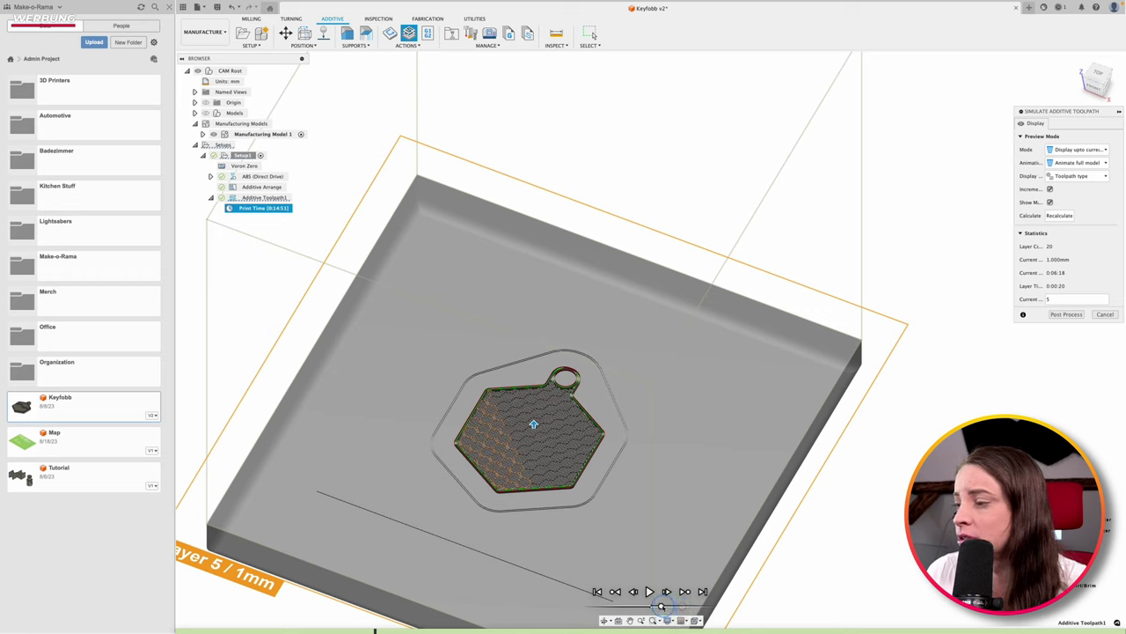
pyautogui.moveTo(661, 606); pyautogui.dragTo(629, 606)
pyautogui.click(649, 591)
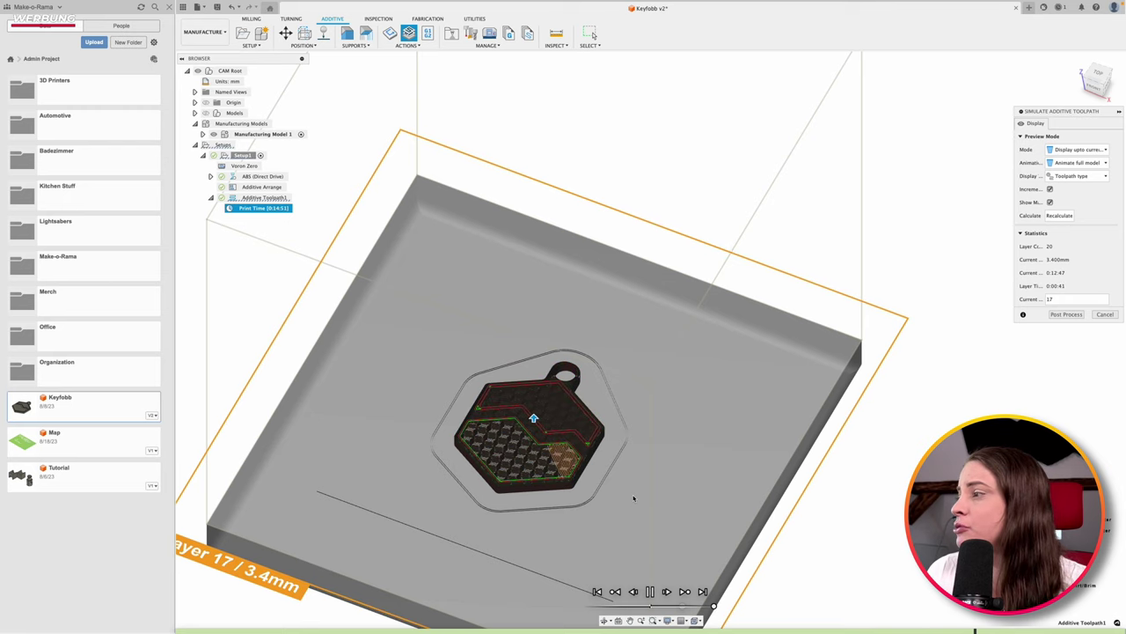
pyautogui.click(1068, 316)
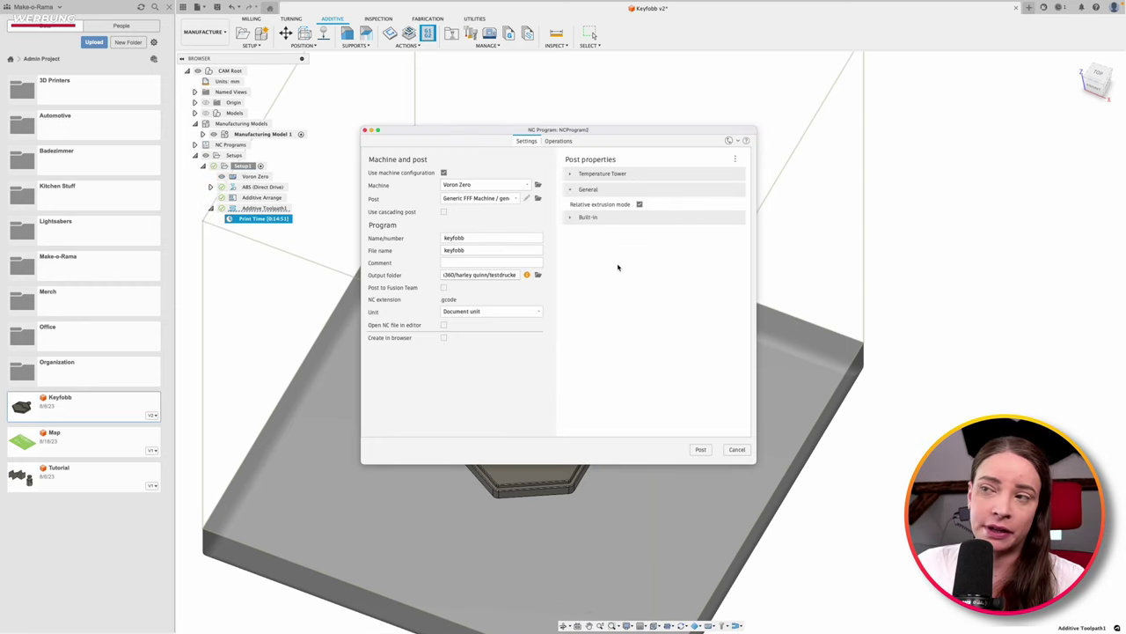
# Step: Set the output folder to Things/fusion360/harley quinn/testdrucke and post the keyfobb G-code
pyautogui.click(539, 277)
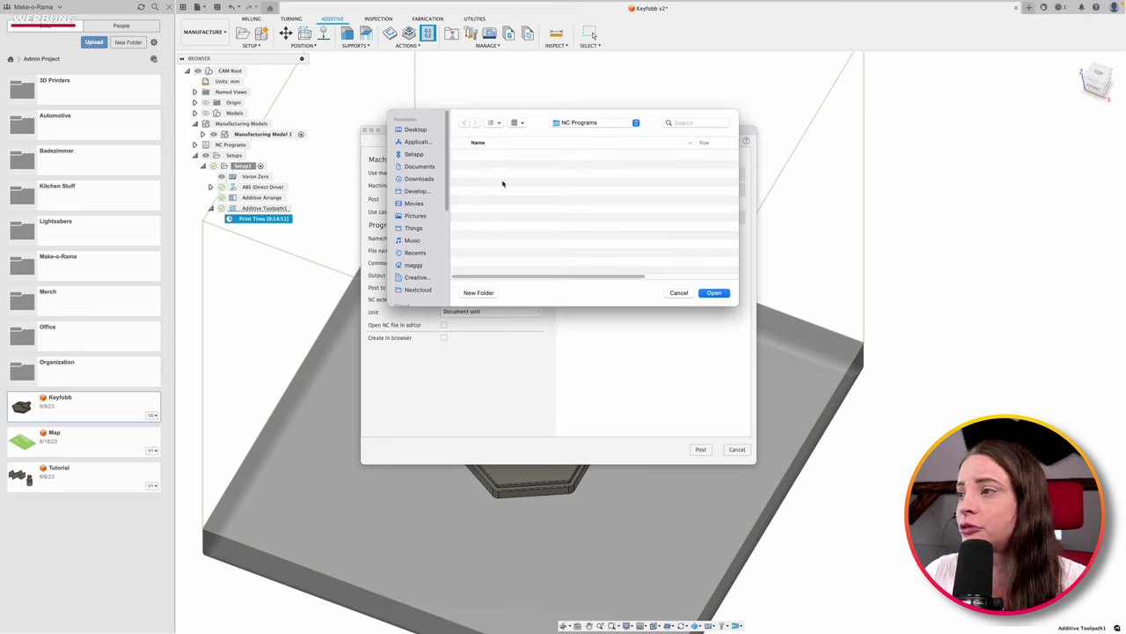
pyautogui.click(428, 229)
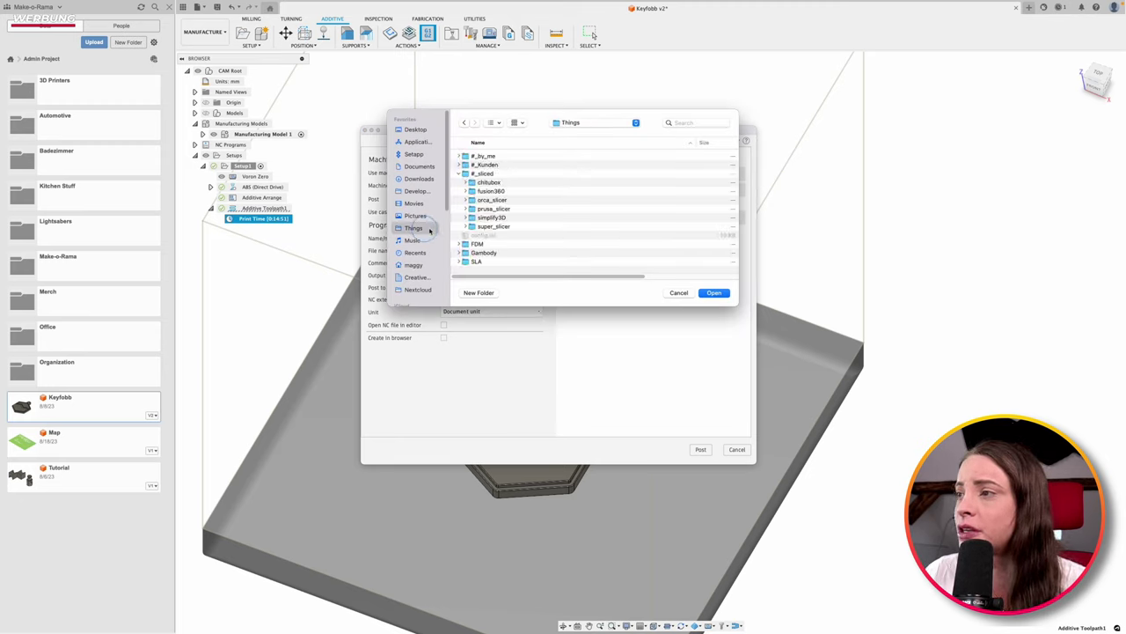
pyautogui.click(484, 191)
pyautogui.click(466, 191)
pyautogui.click(476, 200)
pyautogui.click(497, 209)
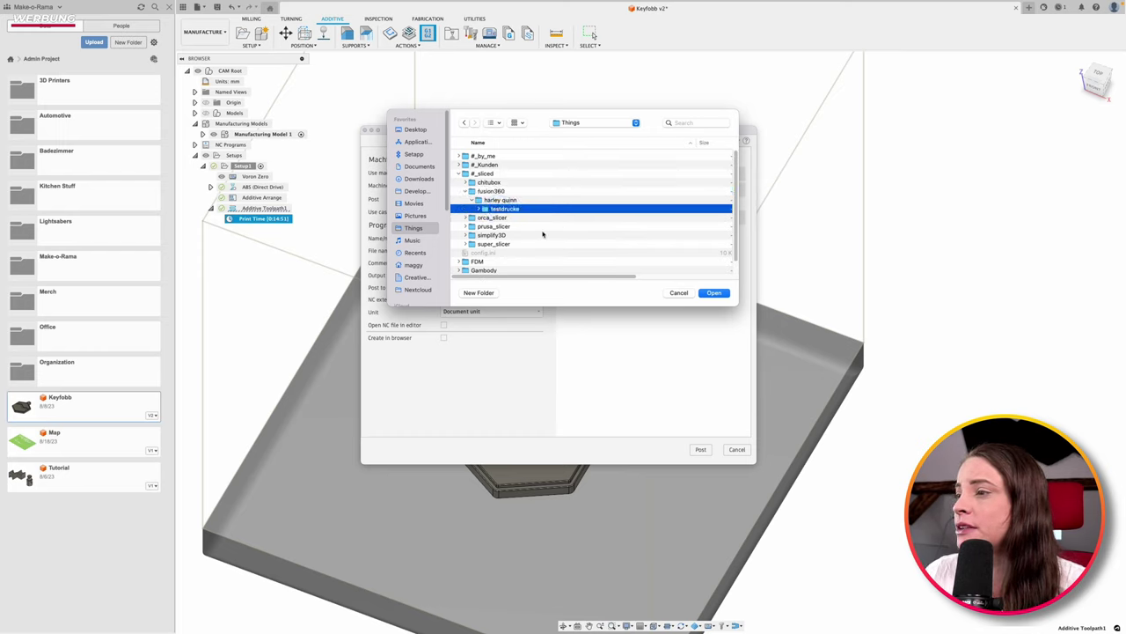
pyautogui.click(713, 293)
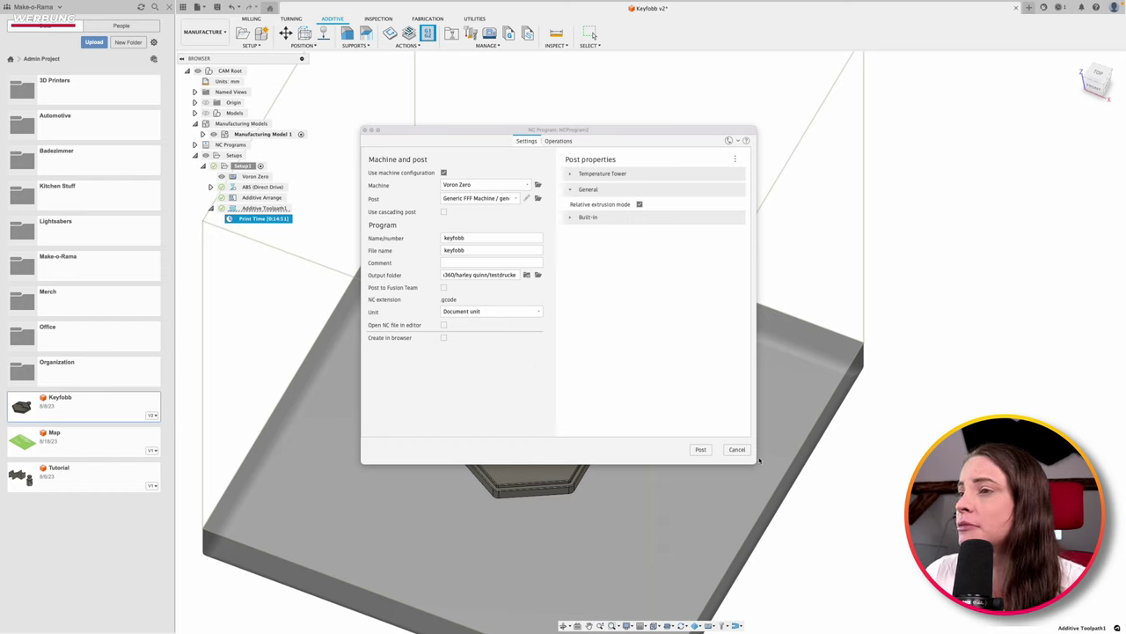
pyautogui.click(701, 449)
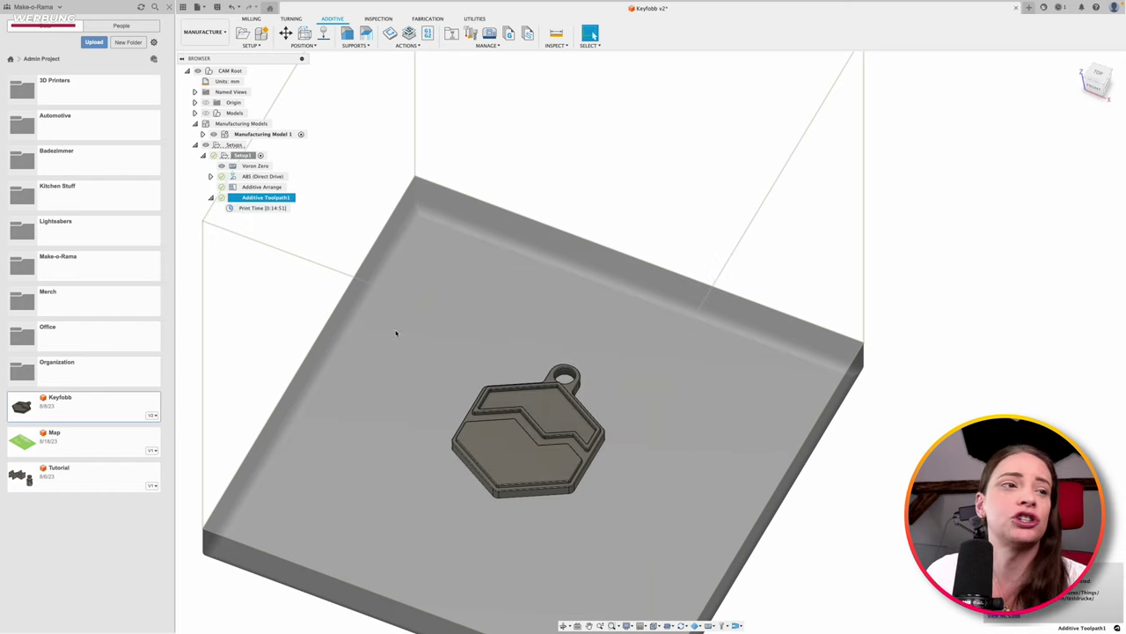
pyautogui.press('super+Tab')
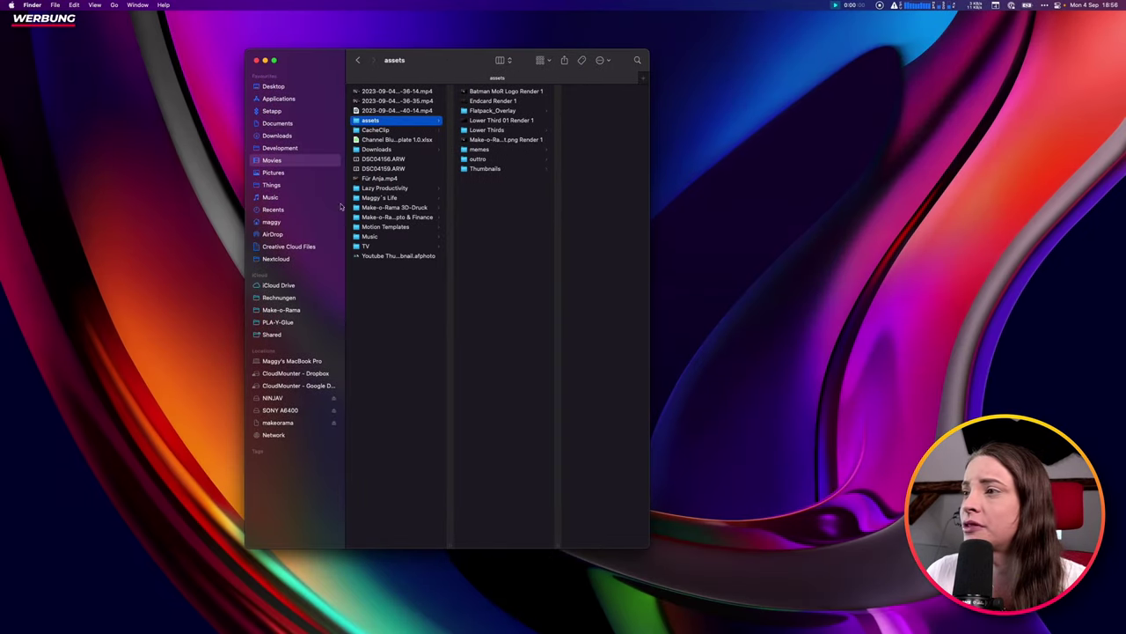
# Step: Open keyfobb.gcode from Things/fusion360/harley quinn/testdrucke in Simplify3D
pyautogui.click(271, 185)
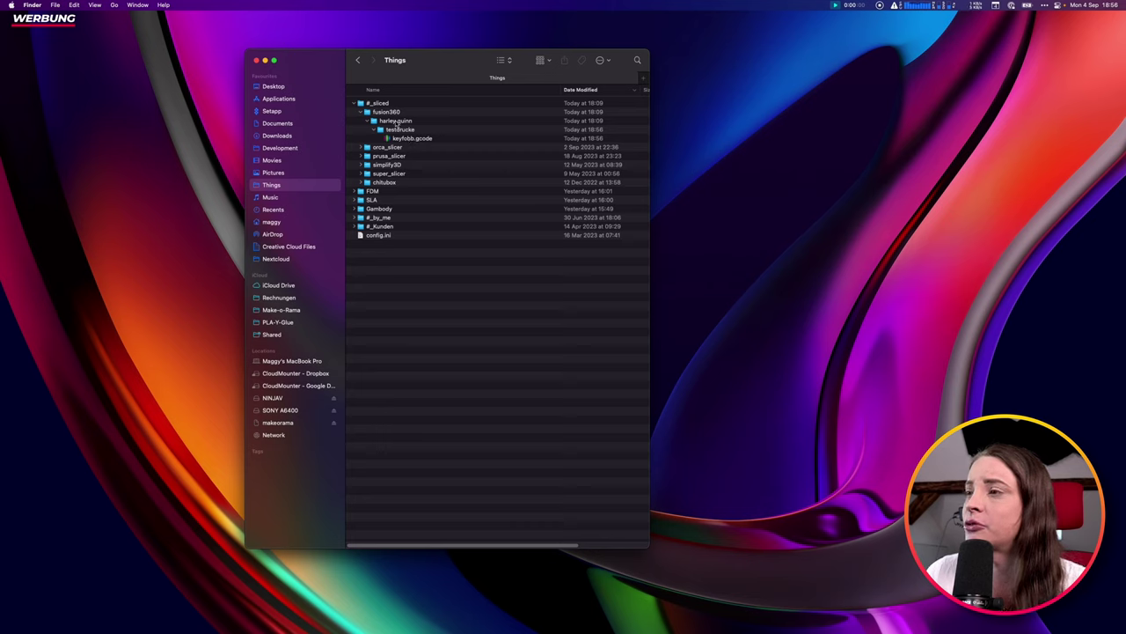
pyautogui.click(400, 130)
pyautogui.click(407, 139)
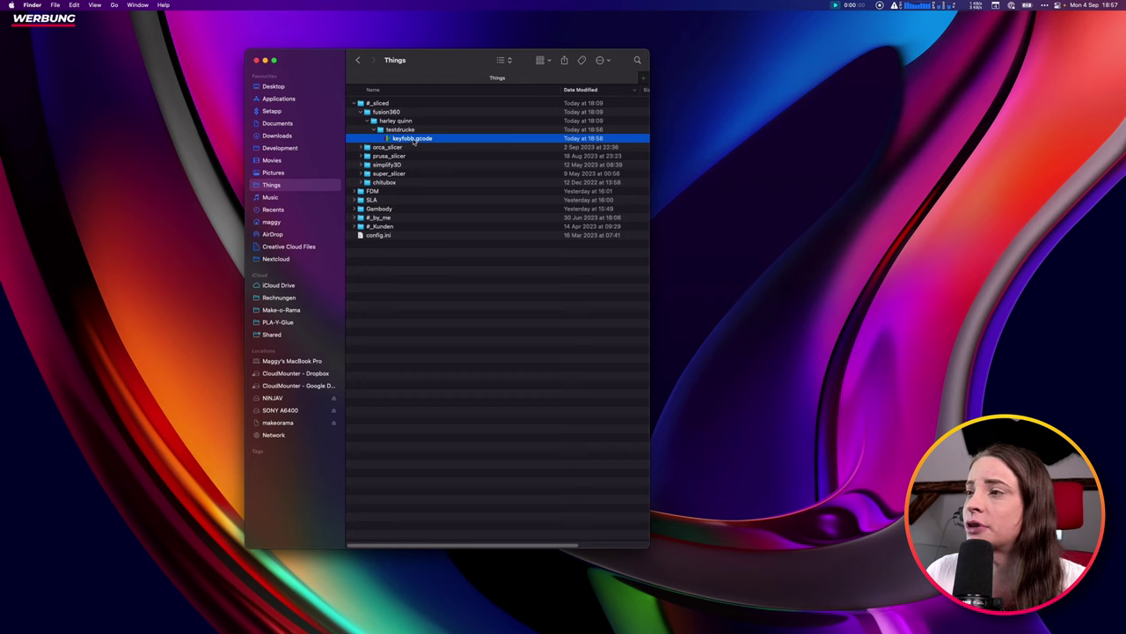
pyautogui.doubleClick(412, 139)
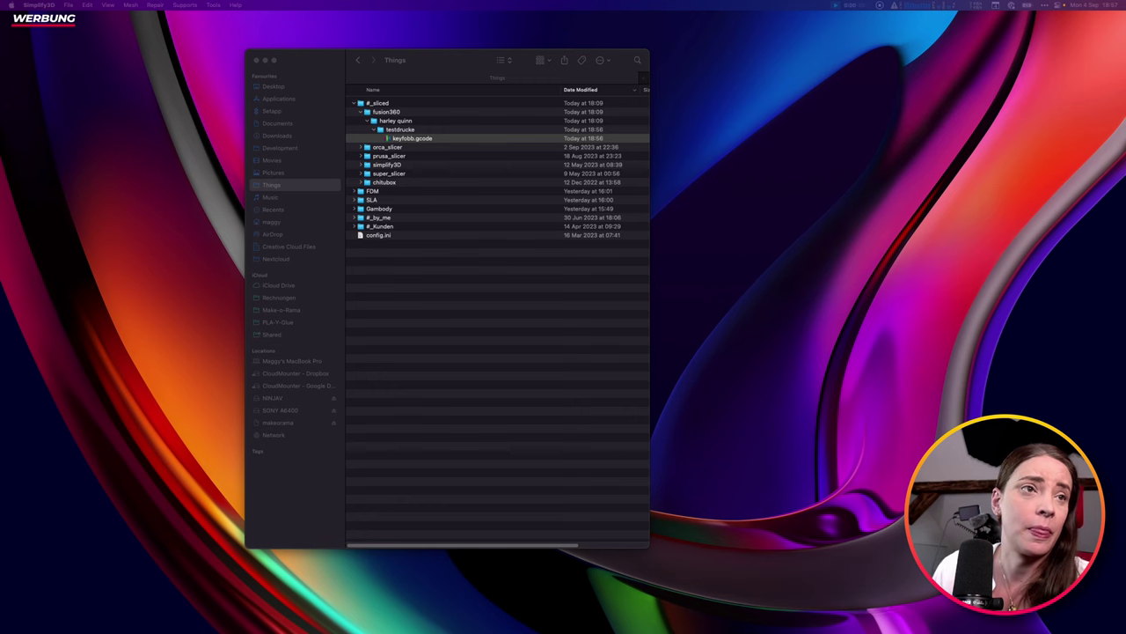
pyautogui.click(563, 556)
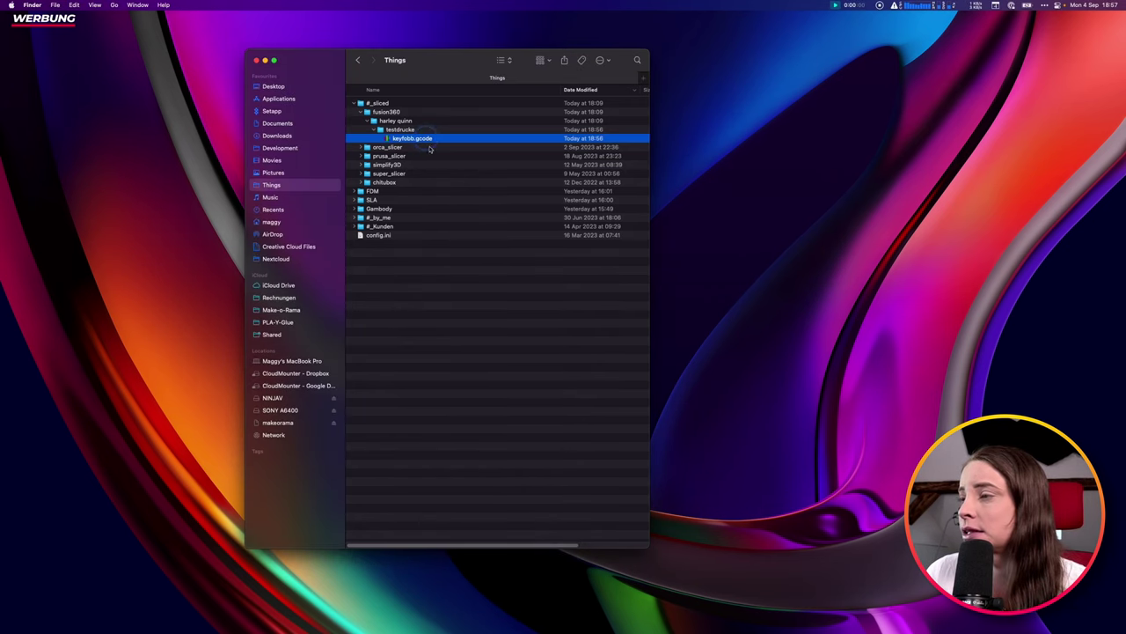
pyautogui.doubleClick(428, 141)
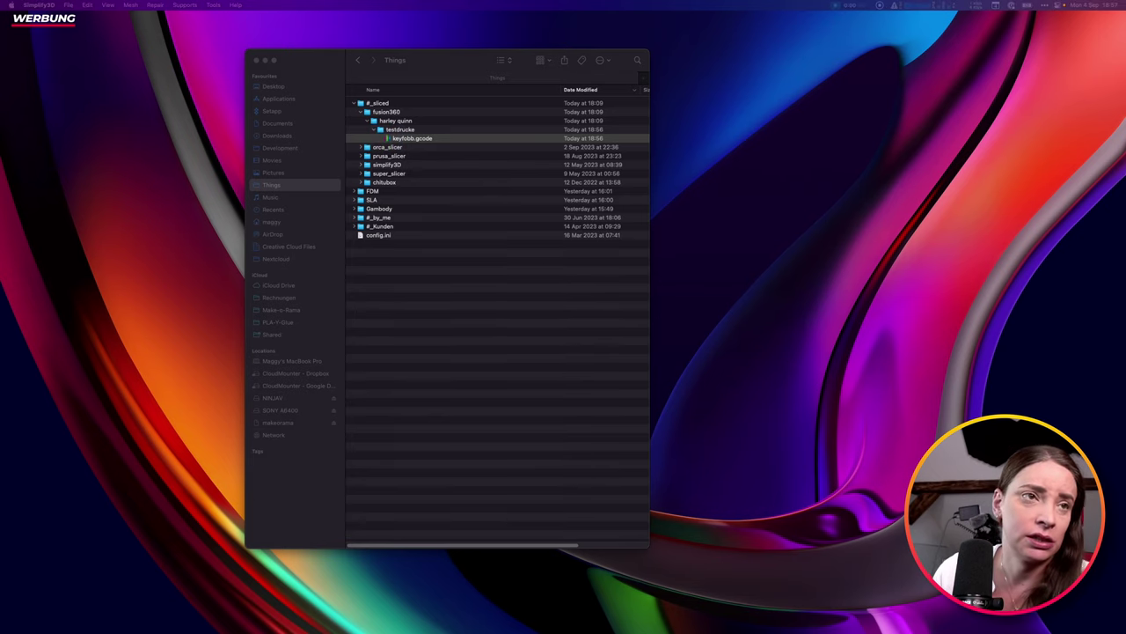
pyautogui.hotkey('ctrl', 'Up')
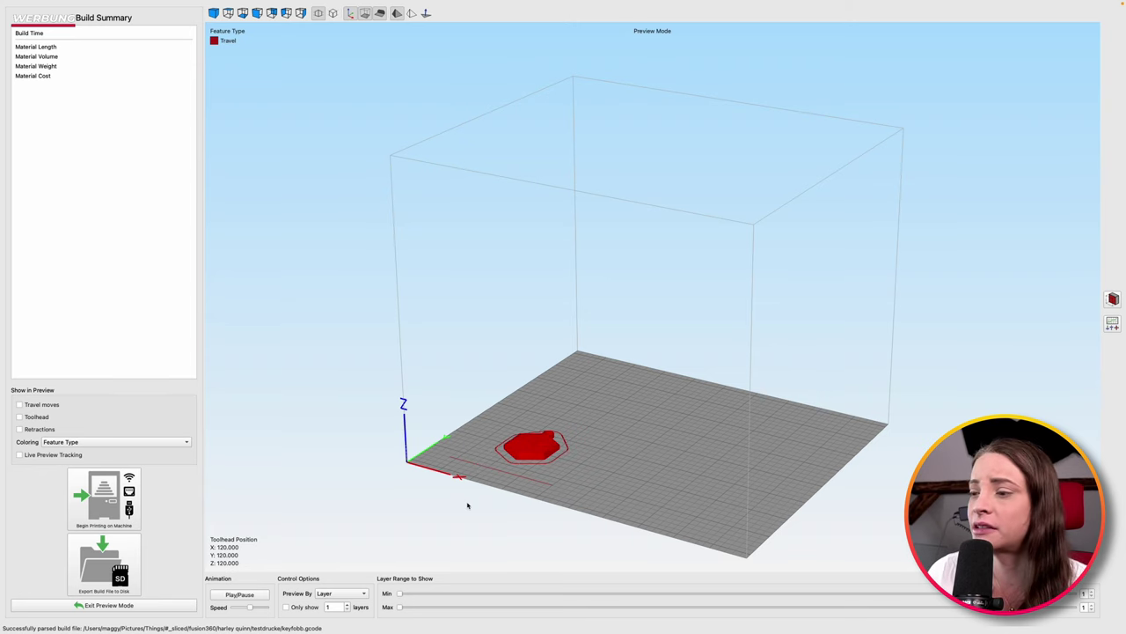
# Step: Zoom in on the keyfob G-code preview in Simplify3D, then switch to the browser
pyautogui.scroll(2, 384, 480)
pyautogui.scroll(2, 401, 504)
pyautogui.scroll(1, 410, 518)
pyautogui.scroll(4, 492, 506)
pyautogui.scroll(3, 540, 497)
pyautogui.scroll(-2, 540, 497)
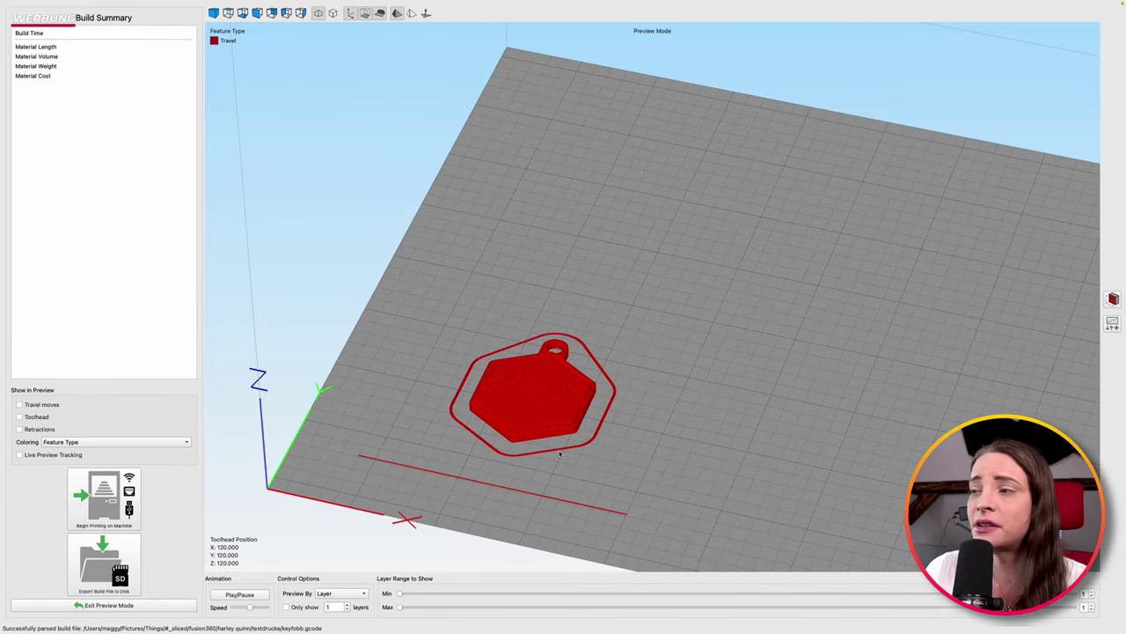
pyautogui.press('super+Tab')
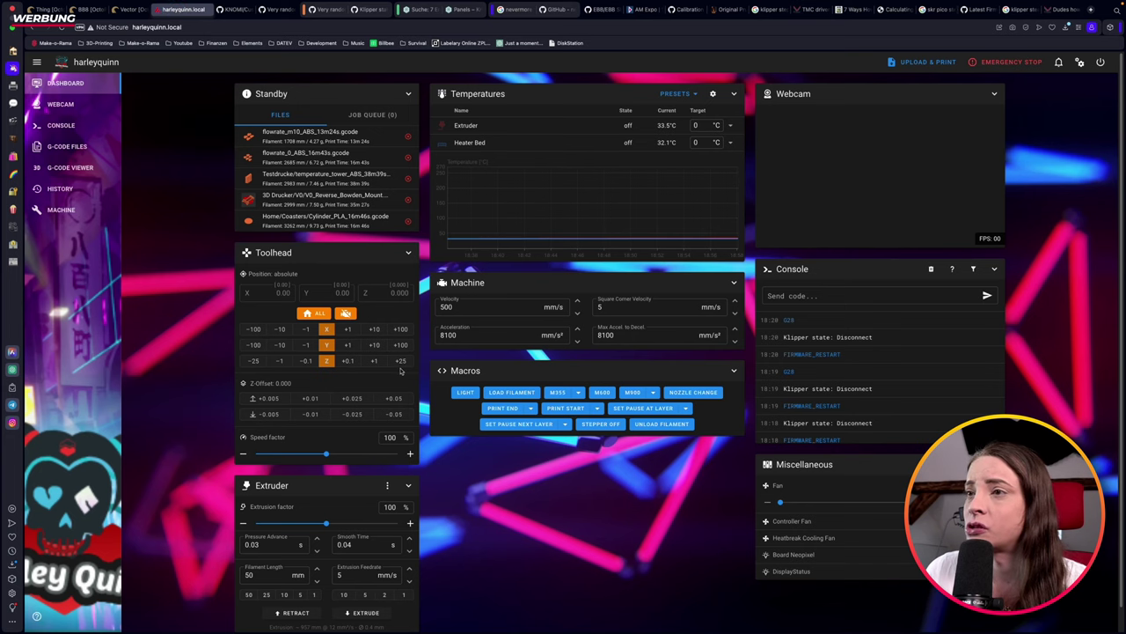
# Step: Open the Testdrucke folder under Mainsail's G-code files
pyautogui.moveTo(248, 220); pyautogui.dragTo(222, 177)
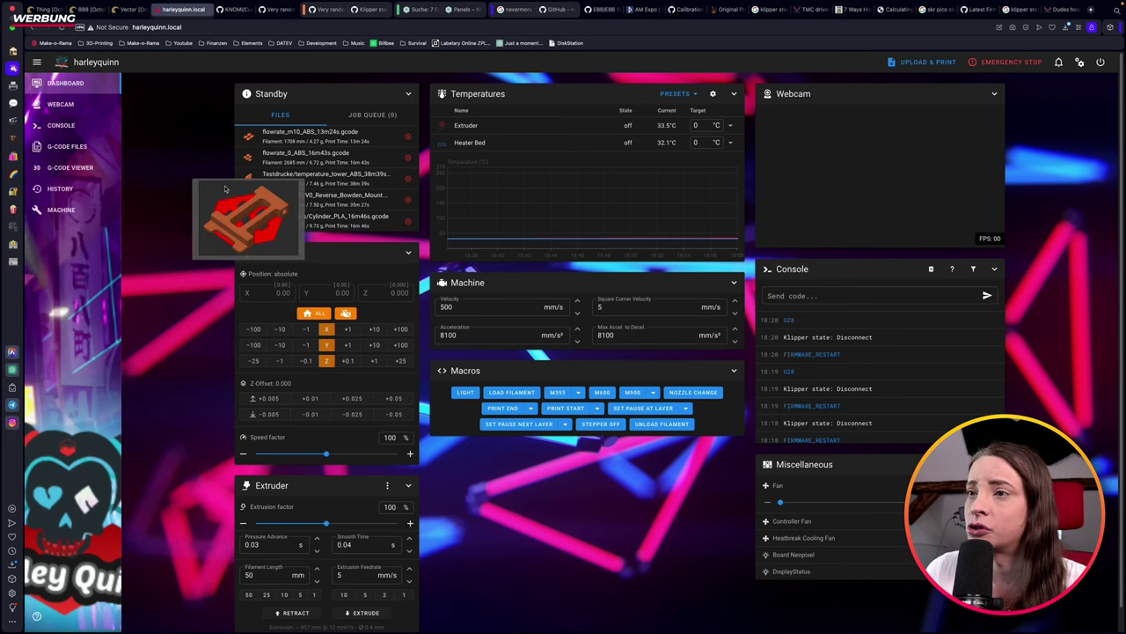
pyautogui.click(67, 146)
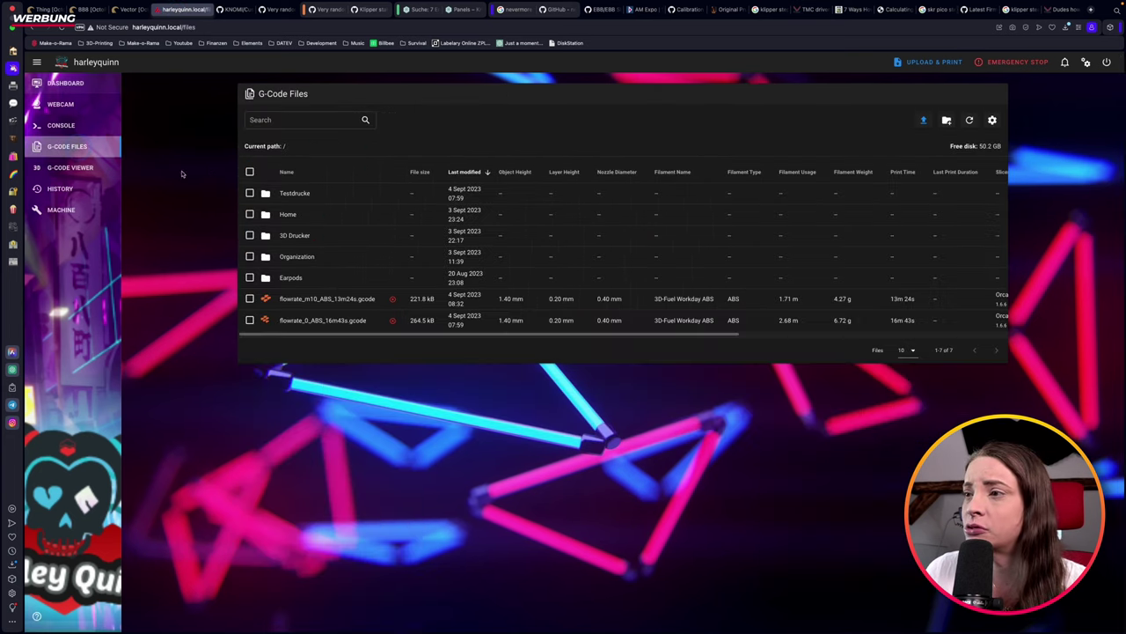
pyautogui.click(294, 193)
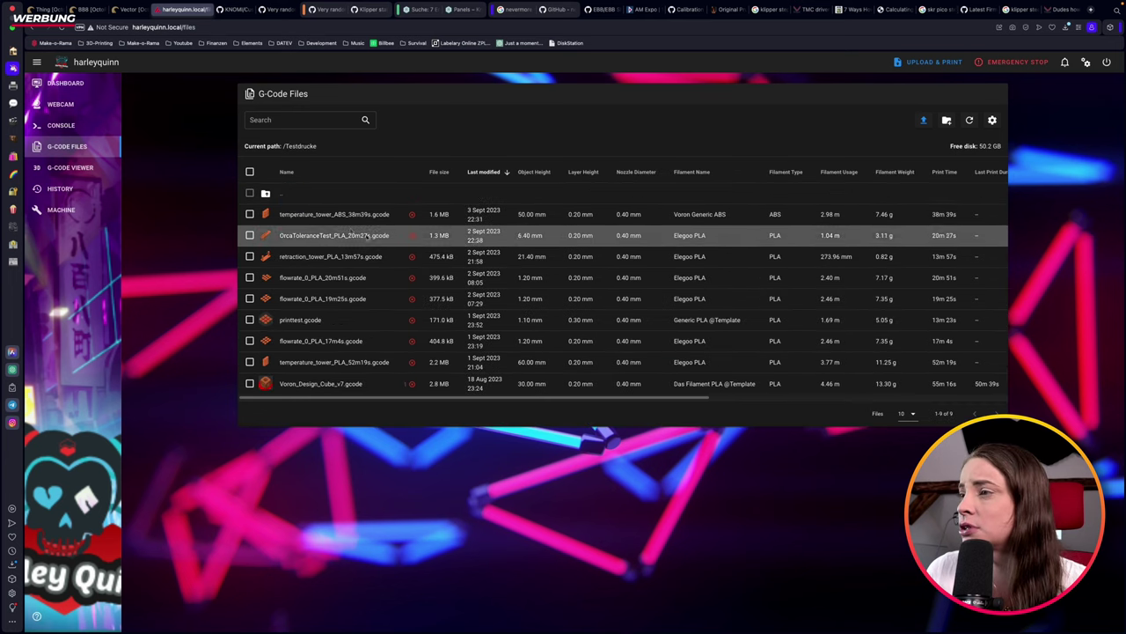
# Step: Upload keyfobb.gcode from harley quinn/testdrucke and bring up its Start Job prompt
pyautogui.click(925, 119)
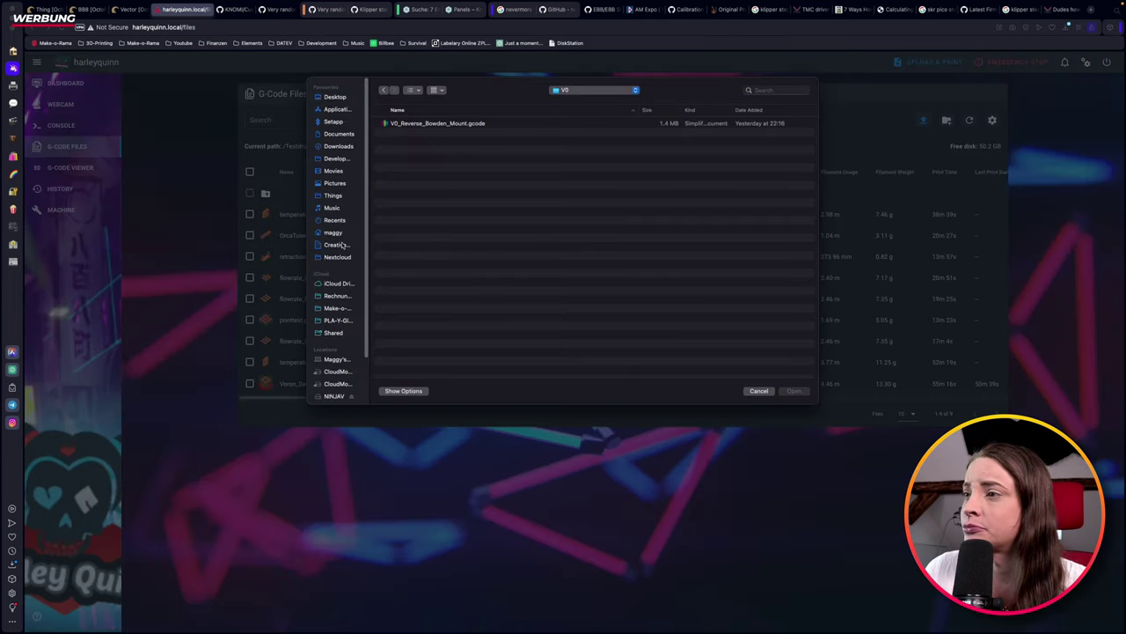
pyautogui.click(335, 195)
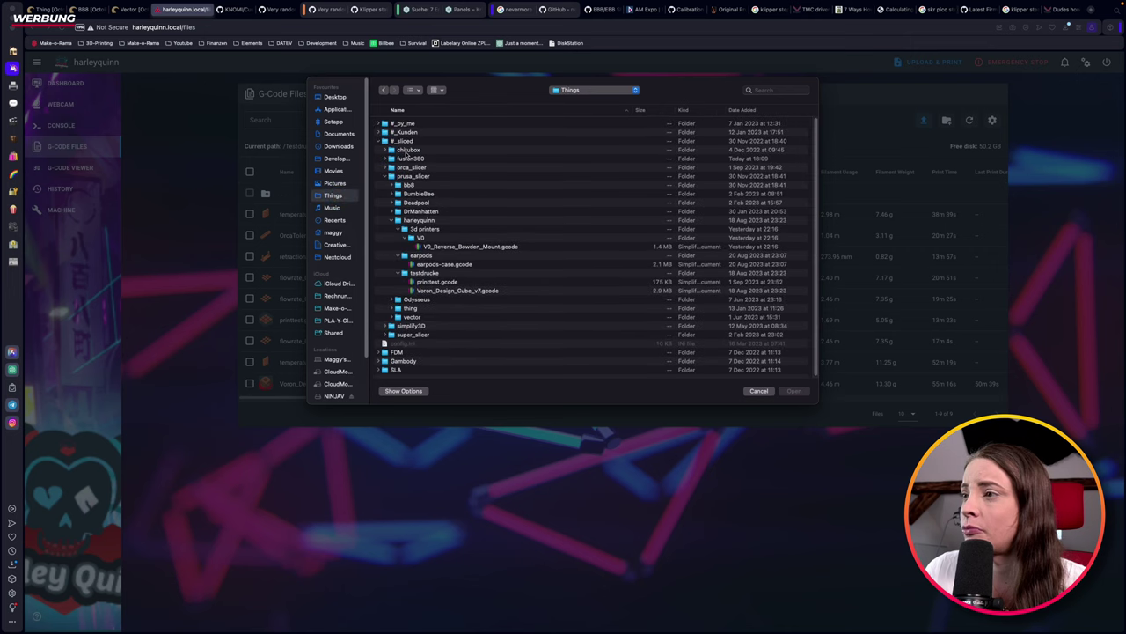
pyautogui.click(391, 159)
pyautogui.click(397, 167)
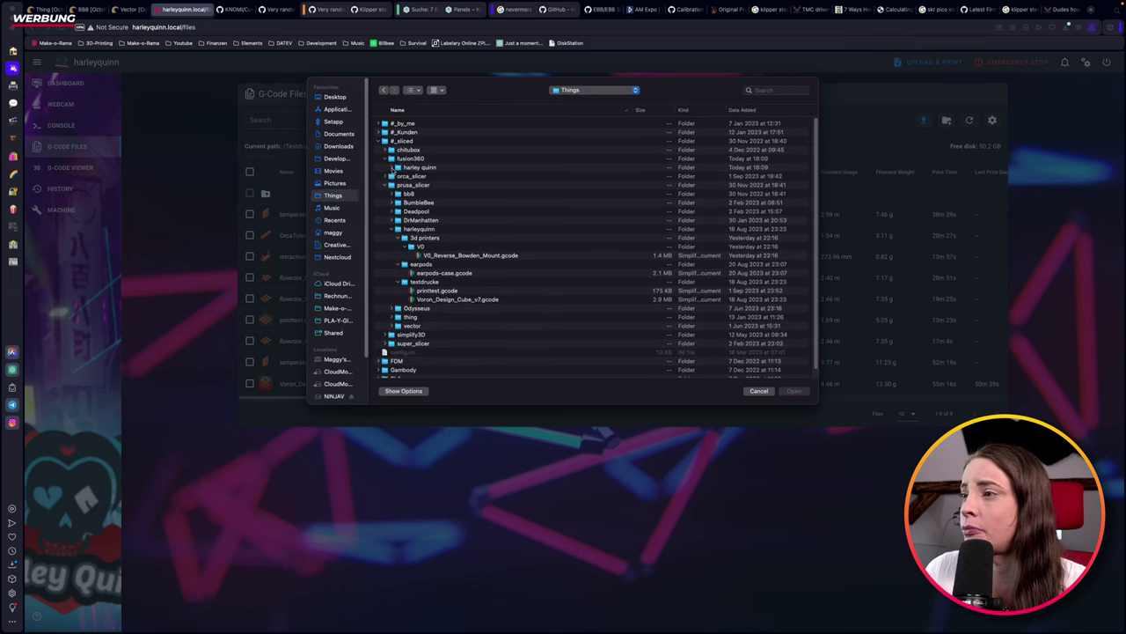
pyautogui.click(404, 176)
pyautogui.click(432, 186)
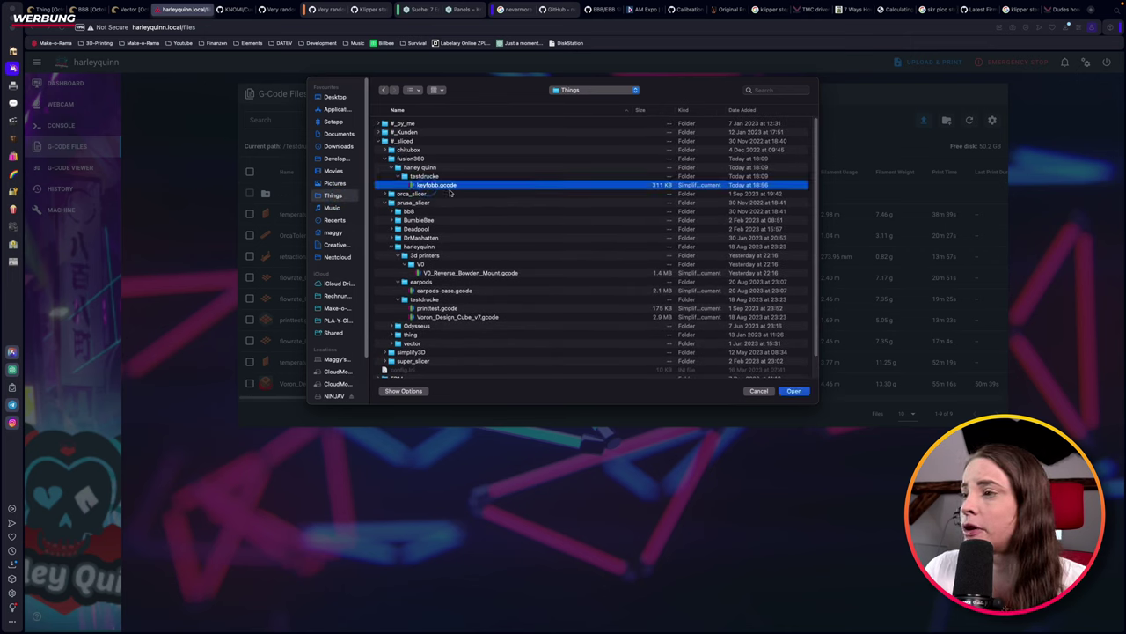
pyautogui.click(795, 391)
pyautogui.click(352, 236)
pyautogui.press('Escape')
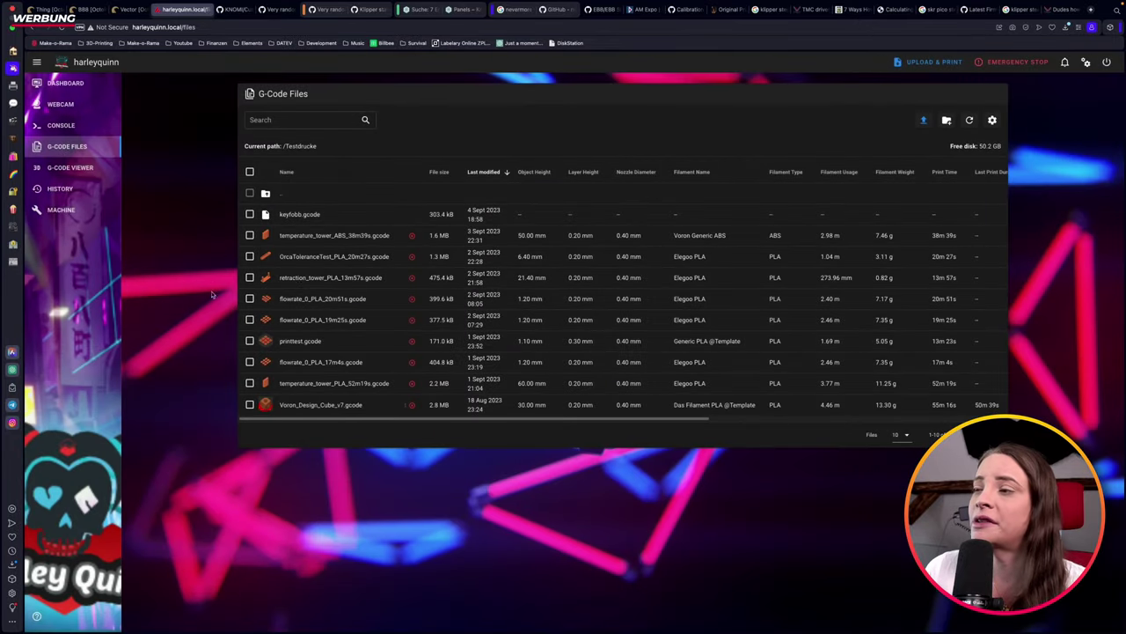
pyautogui.click(343, 216)
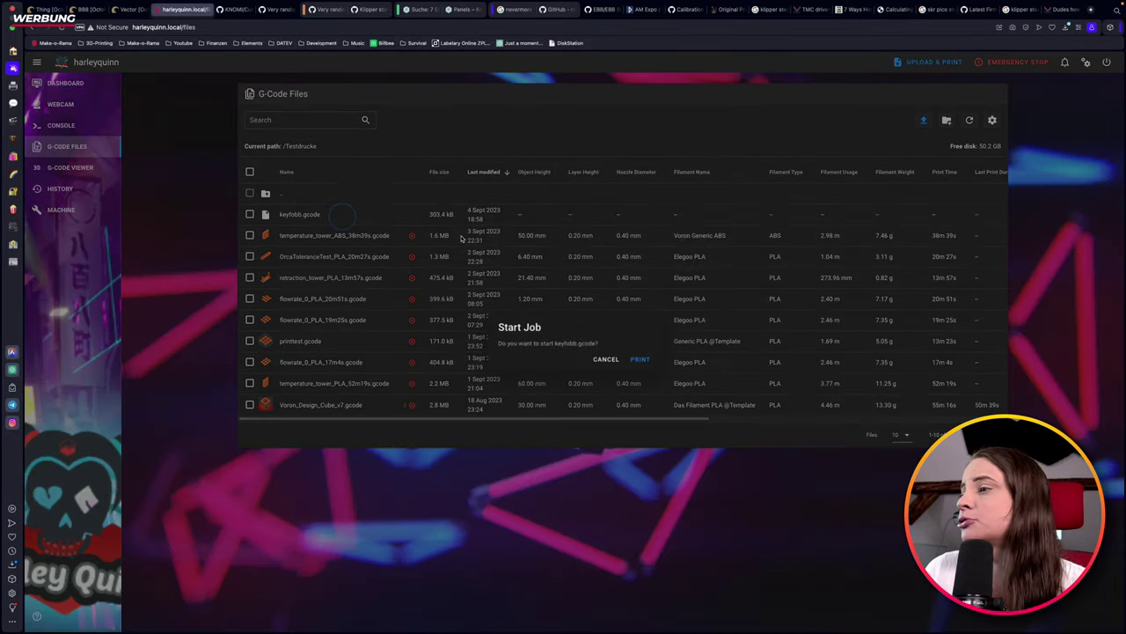
# Step: Start printing keyfobb.gcode and select the Heater Bed target temperature on the dashboard
pyautogui.click(641, 360)
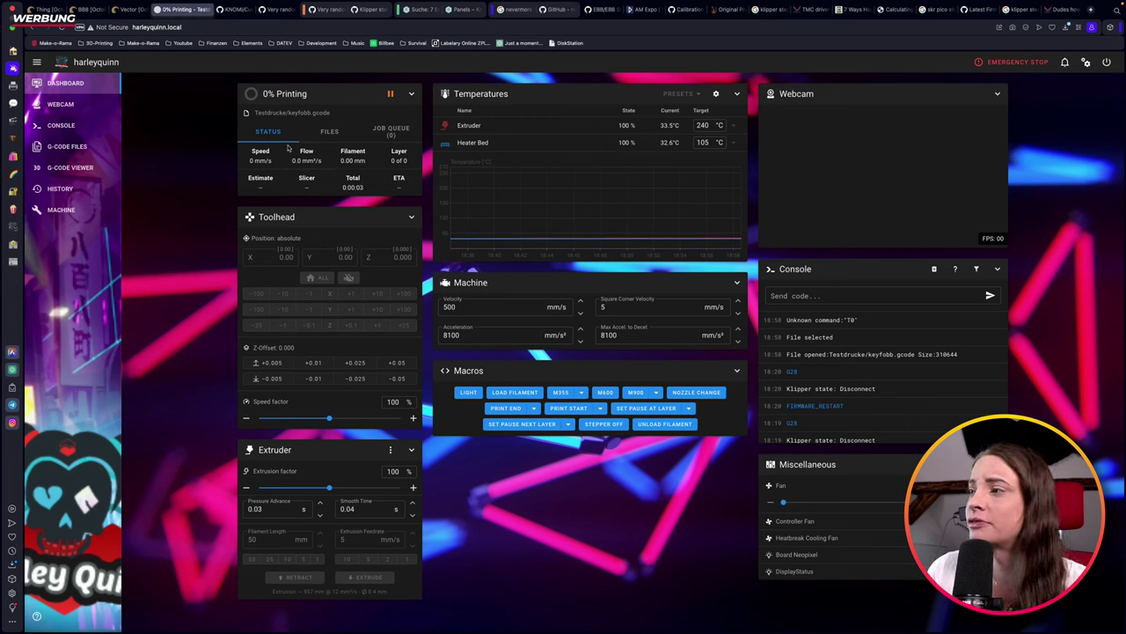
pyautogui.click(705, 142)
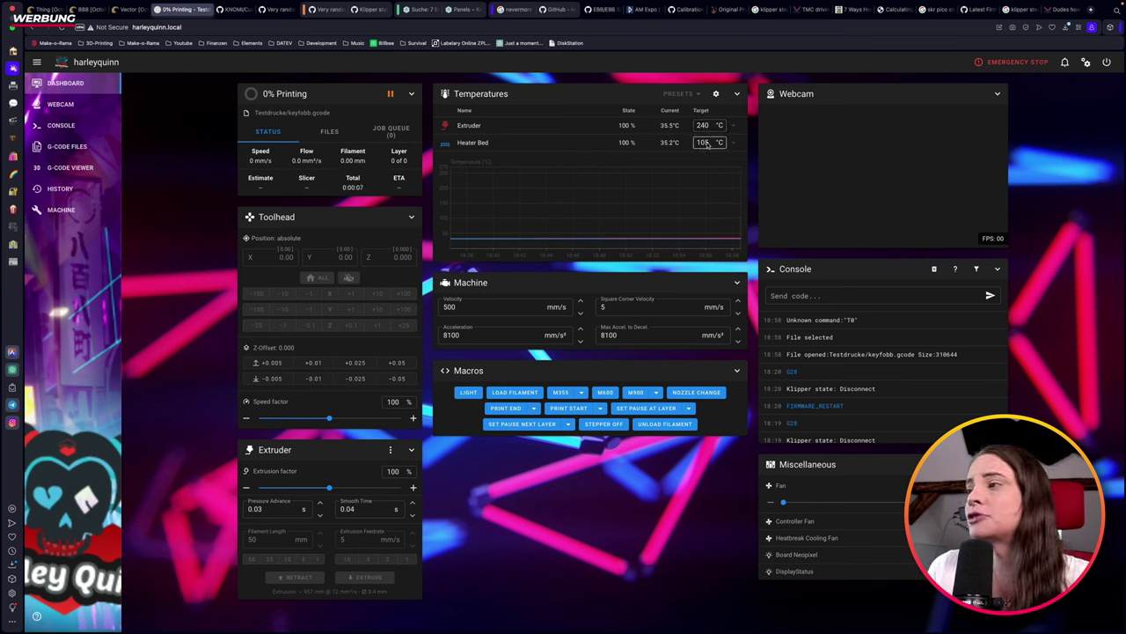